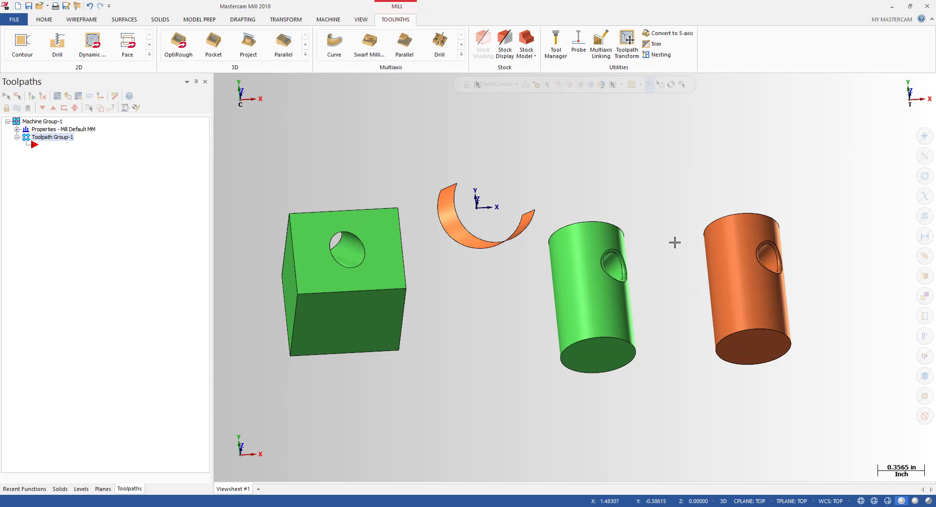
# Step: Switch between Top and isometric views and orbit and zoom to inspect the block and cylinders
pyautogui.hotkey('alt', '1')
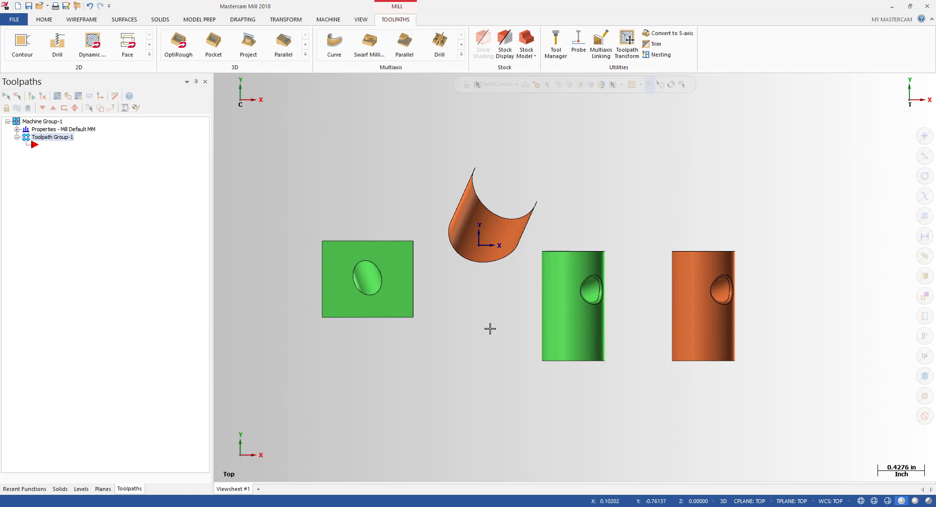
pyautogui.moveTo(489, 329); pyautogui.dragTo(489, 304, button='middle')
pyautogui.hotkey('alt', '1')
pyautogui.scroll(1, 494, 175)
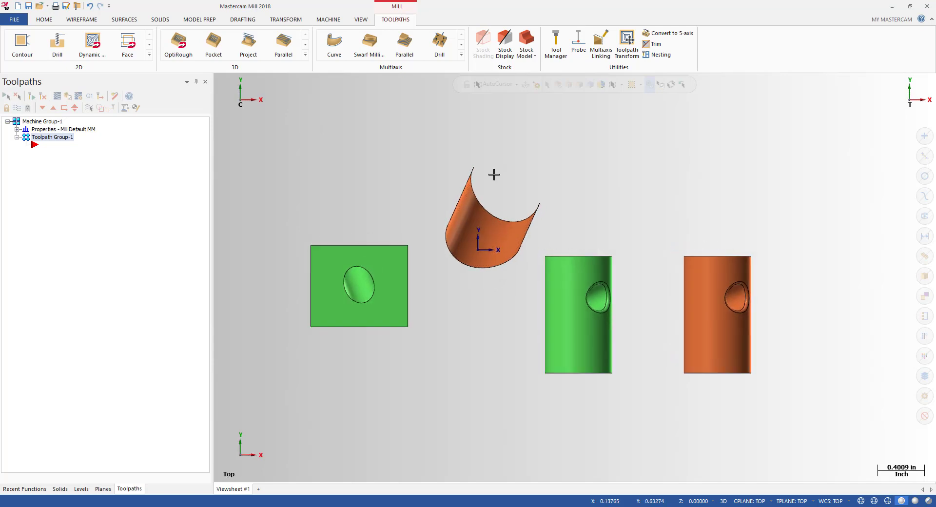
pyautogui.scroll(2, 493, 174)
pyautogui.press('alt')
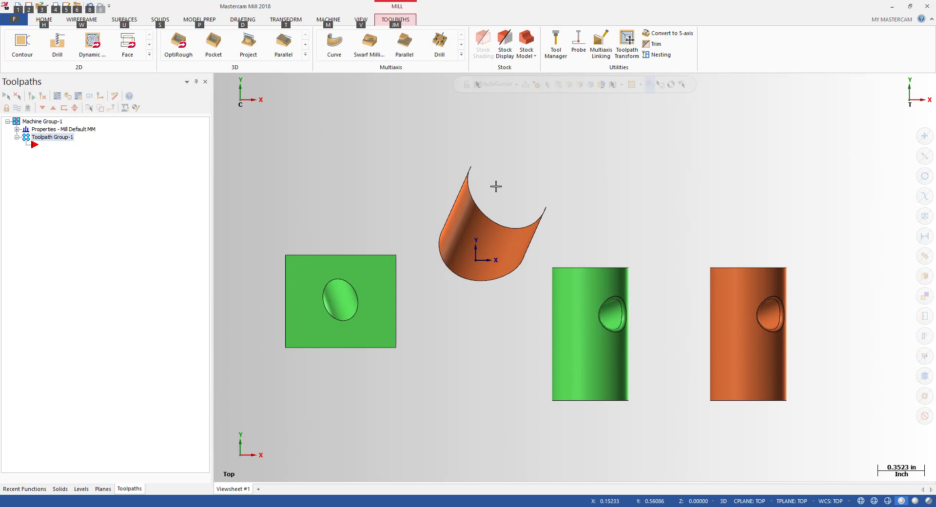
pyautogui.moveTo(464, 226); pyautogui.dragTo(554, 230, button='middle')
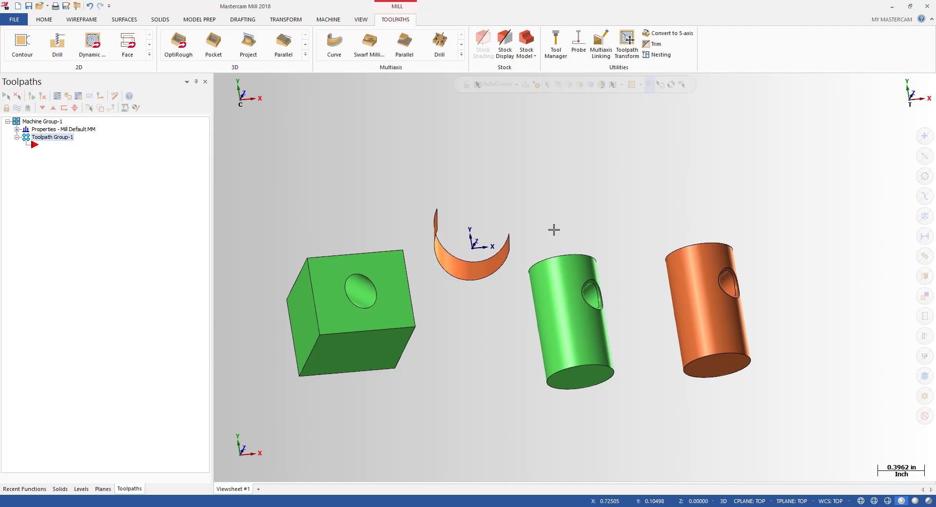
pyautogui.hotkey('alt', '1')
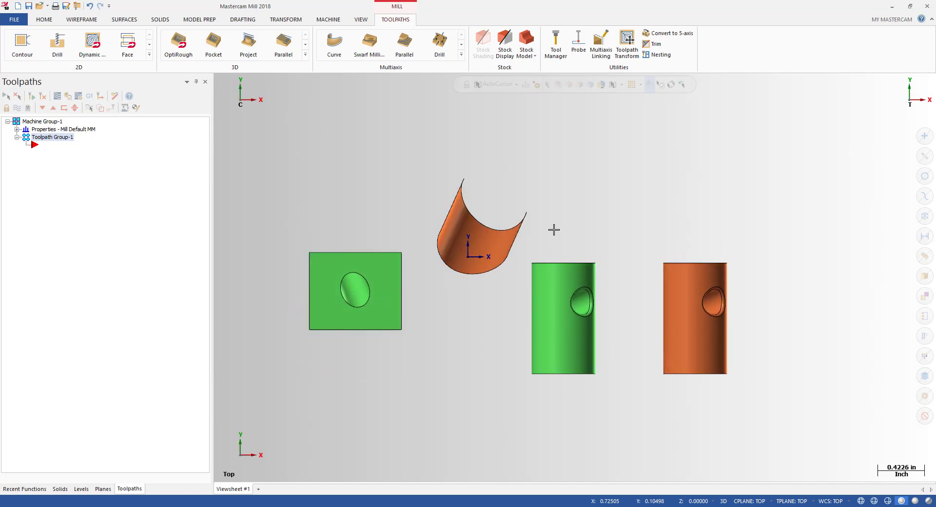
pyautogui.moveTo(552, 230); pyautogui.dragTo(505, 224, button='middle')
pyautogui.hotkey('alt', '1')
pyautogui.press('alt')
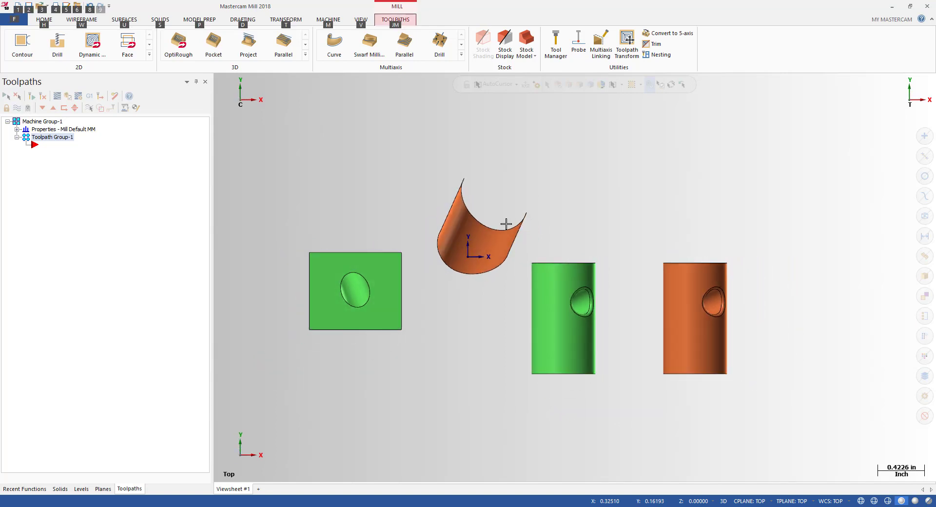
pyautogui.hotkey('alt', '7')
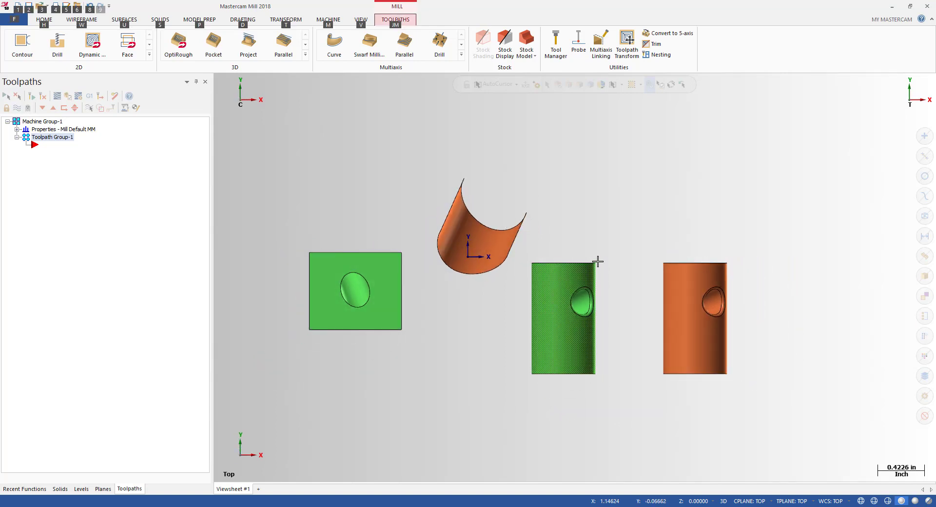
pyautogui.scroll(5, 567, 273)
pyautogui.scroll(-2, 580, 293)
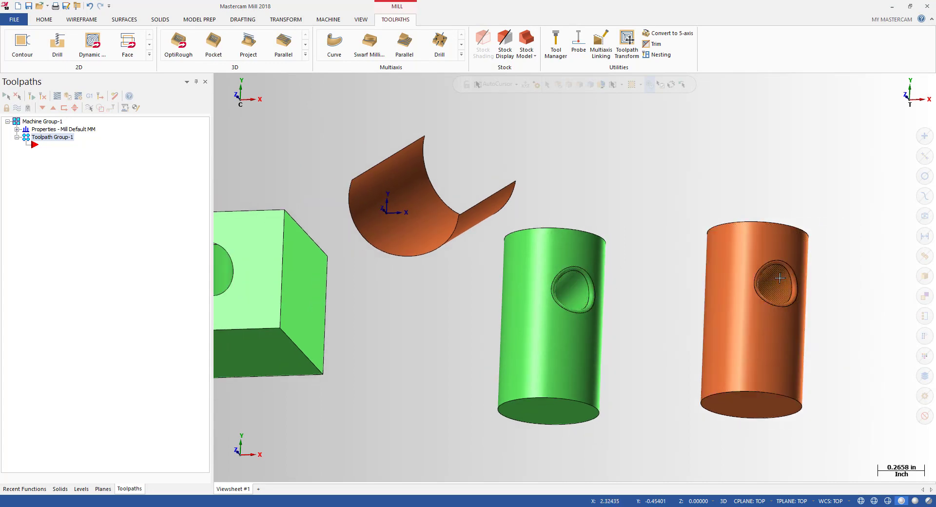
pyautogui.moveTo(601, 301); pyautogui.dragTo(582, 295, button='middle')
pyautogui.click(582, 296)
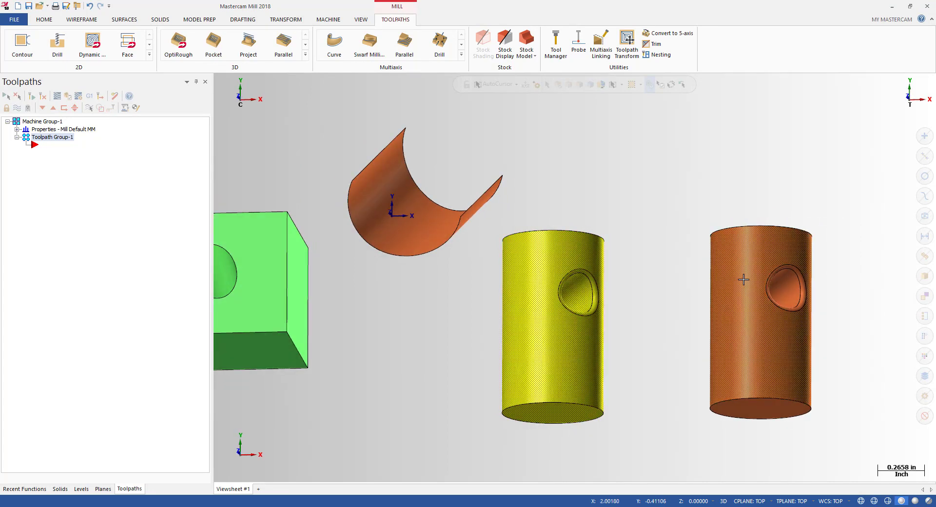
pyautogui.press('Escape')
pyautogui.scroll(-2, 719, 259)
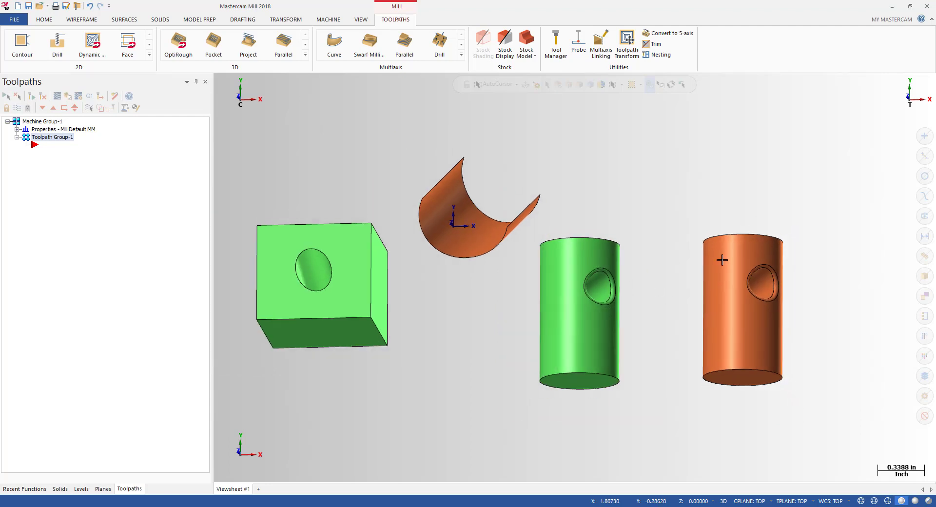
pyautogui.scroll(2, 727, 253)
pyautogui.scroll(-2, 736, 247)
pyautogui.moveTo(736, 248); pyautogui.dragTo(708, 252, button='middle')
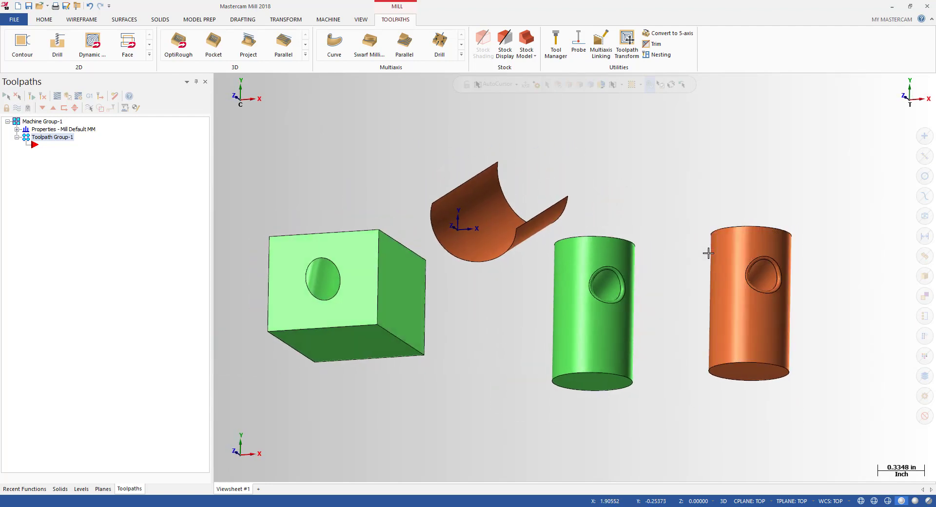
pyautogui.hotkey('alt', '1')
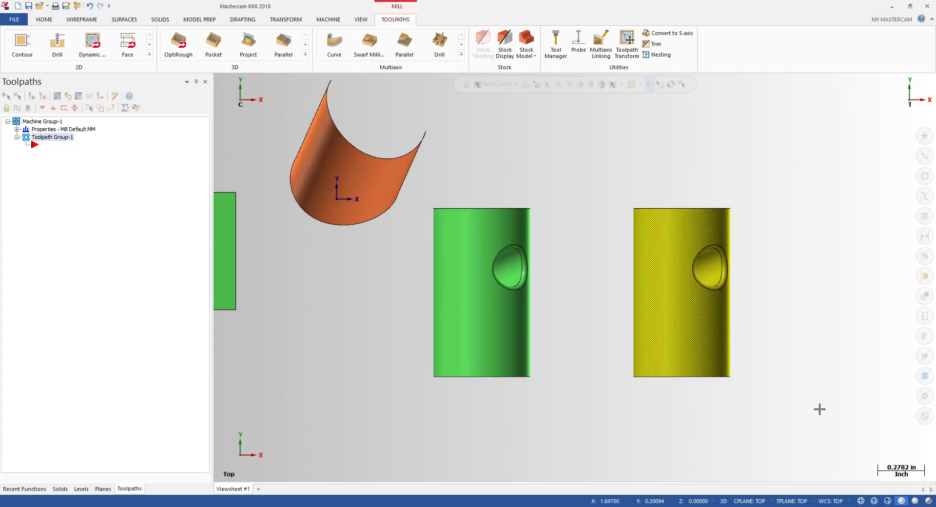
pyautogui.moveTo(694, 287); pyautogui.dragTo(642, 235, button='middle')
pyautogui.scroll(2, 716, 282)
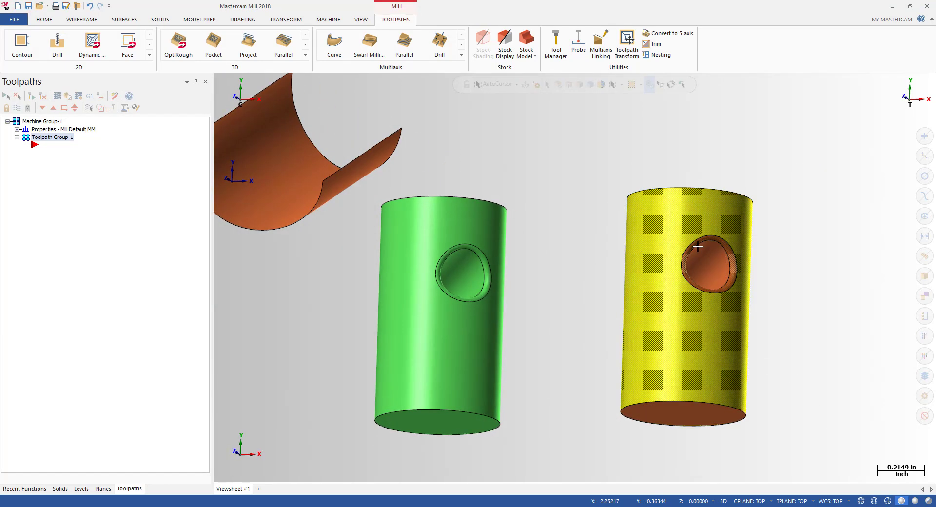
pyautogui.hotkey('alt', '1')
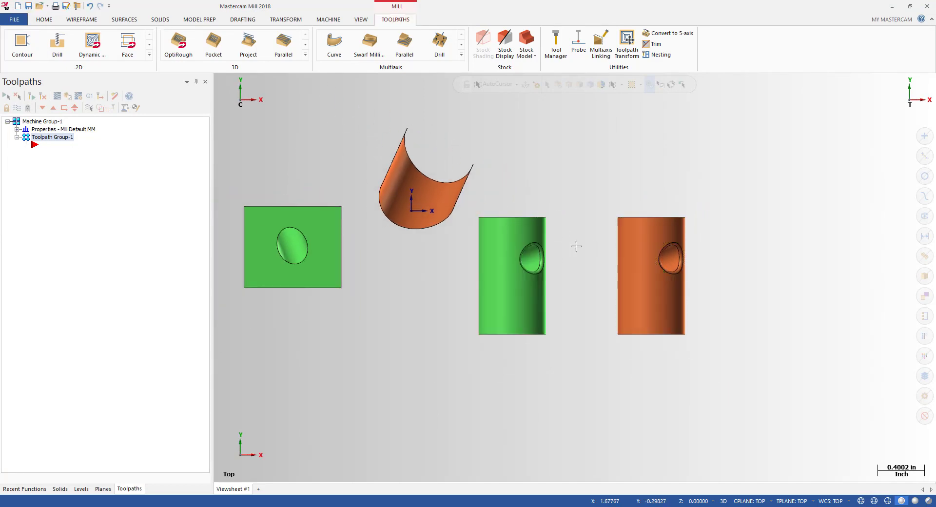
# Step: Tilt the view and select the green and orange cylinders to inspect them
pyautogui.moveTo(499, 245); pyautogui.dragTo(512, 205, button='middle')
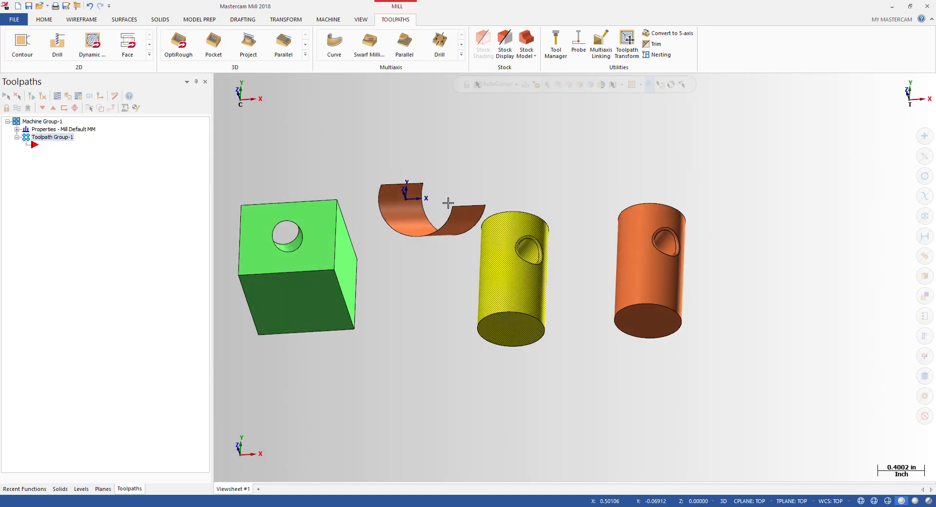
pyautogui.click(515, 260)
pyautogui.moveTo(605, 179); pyautogui.dragTo(764, 381)
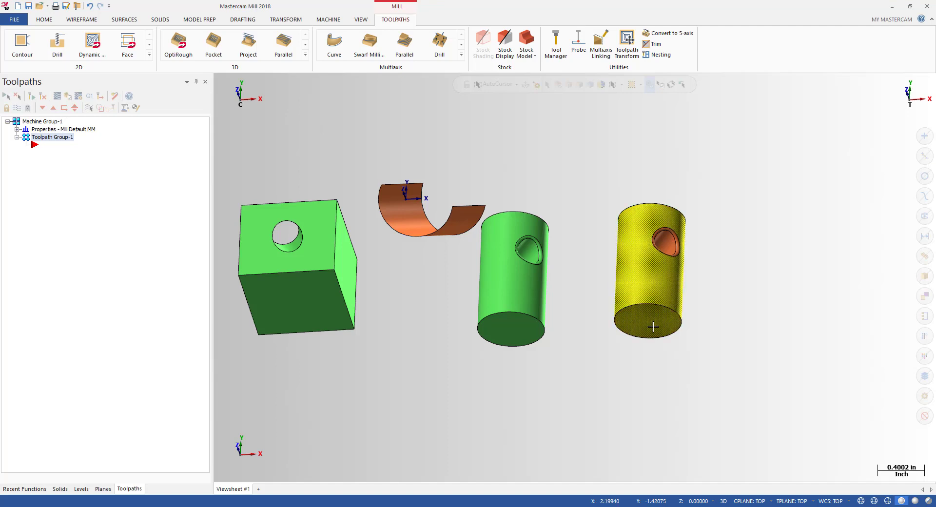
pyautogui.scroll(3, 672, 236)
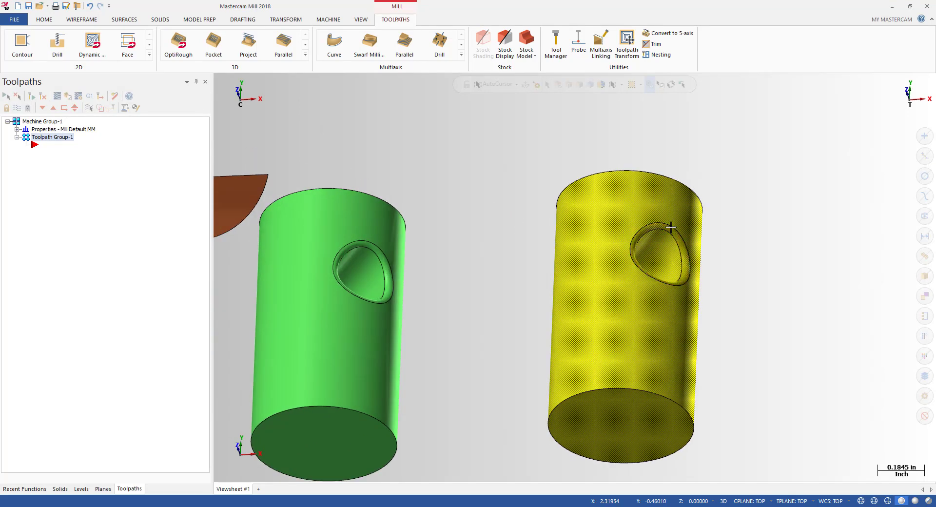
pyautogui.hotkey('alt', '1')
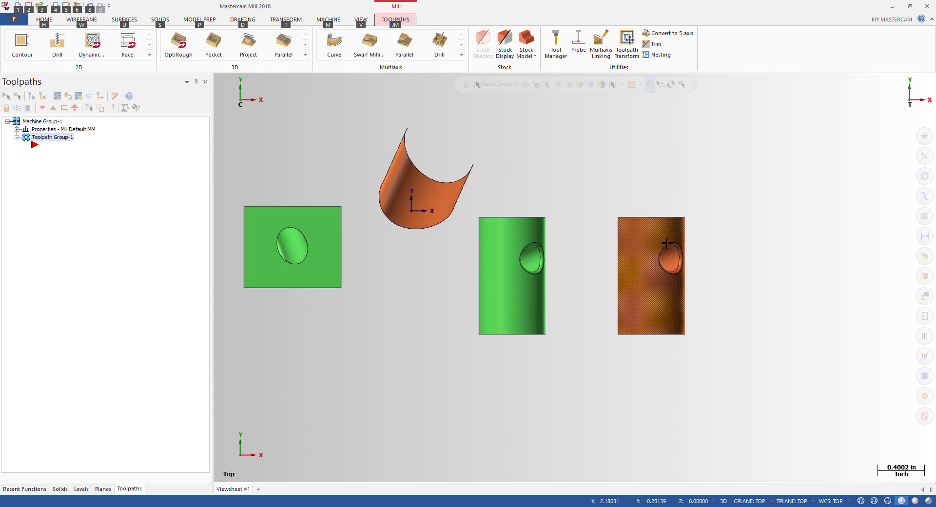
pyautogui.hotkey('alt', '7')
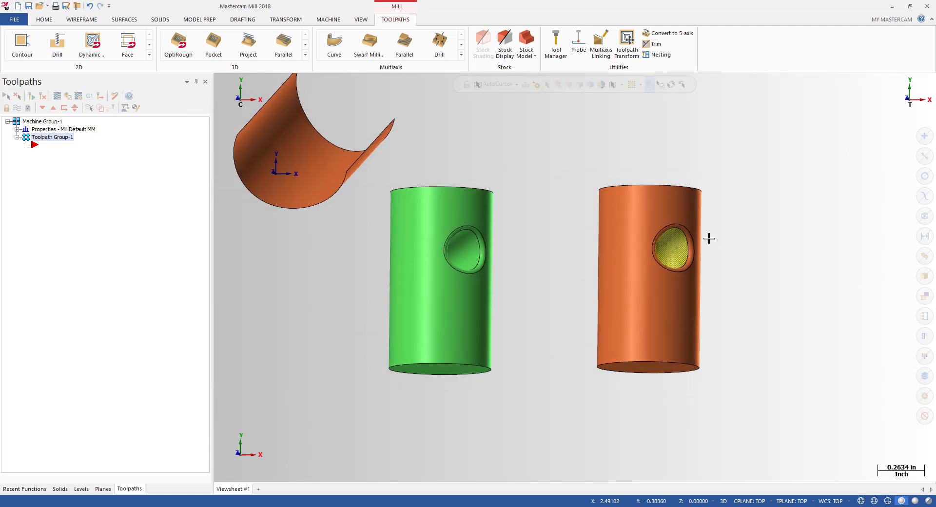
pyautogui.hotkey('alt', '1')
pyautogui.press('alt')
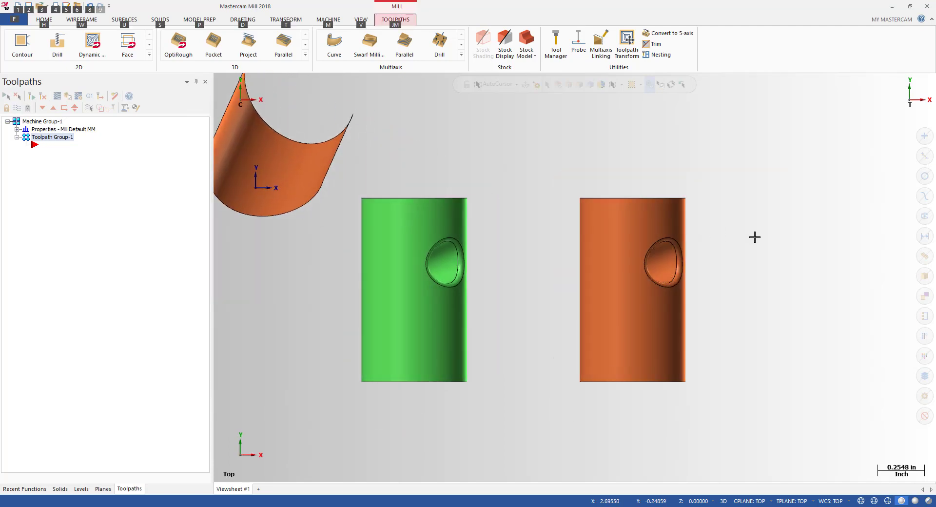
pyautogui.moveTo(693, 253)
pyautogui.mouseDown(button='middle')
pyautogui.moveTo(669, 247)
pyautogui.moveTo(715, 265)
pyautogui.moveTo(630, 263)
pyautogui.moveTo(712, 238)
pyautogui.moveTo(777, 250)
pyautogui.moveTo(741, 236)
pyautogui.moveTo(696, 280)
pyautogui.moveTo(681, 277)
pyautogui.mouseUp(button='middle')
pyautogui.scroll(5, 669, 246)
pyautogui.scroll(-3, 679, 237)
pyautogui.press('alt')
pyautogui.scroll(-3, 716, 264)
# Step: Toggle wireframe display and orbit the isometric view to inspect the holes through the cylinders
pyautogui.hotkey('alt', 's')
pyautogui.hotkey('alt', '1')
pyautogui.hotkey('alt', 's')
pyautogui.hotkey('alt', '7')
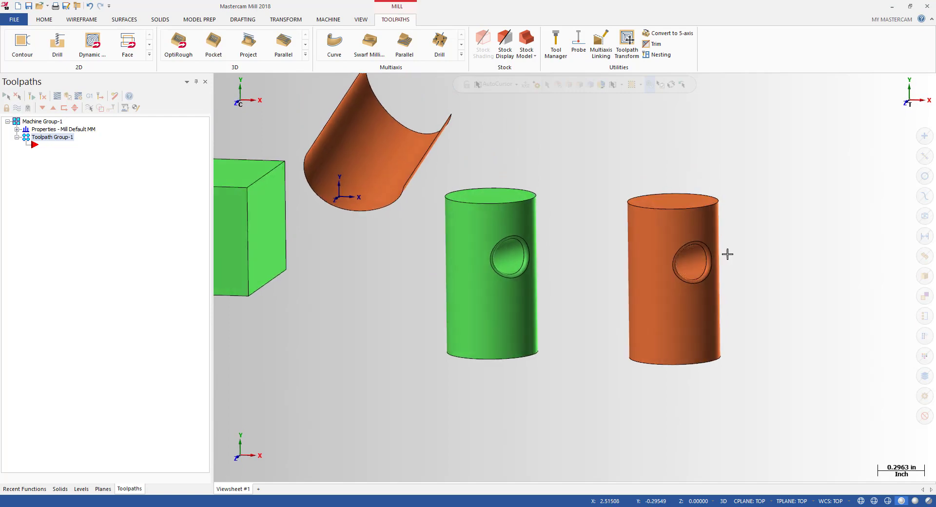
pyautogui.scroll(4, 692, 260)
pyautogui.scroll(-3, 692, 260)
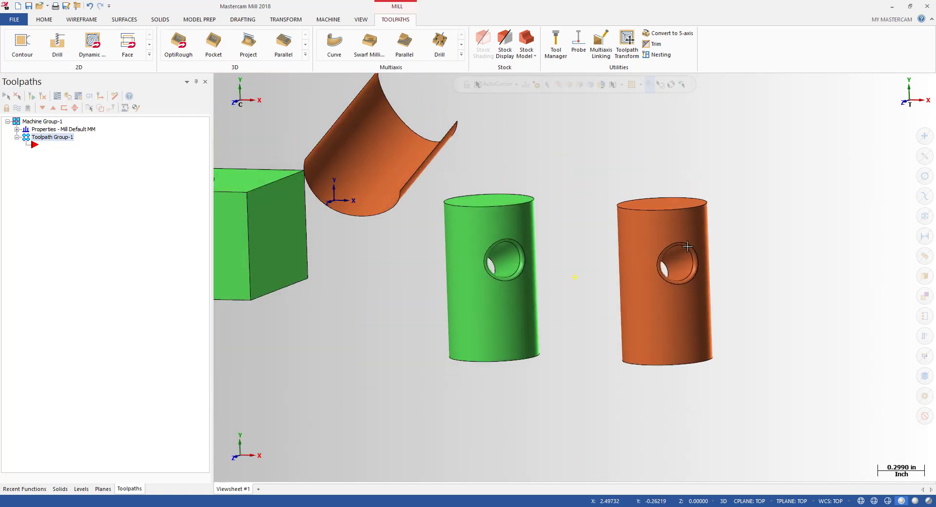
pyautogui.moveTo(692, 261); pyautogui.dragTo(662, 259, button='middle')
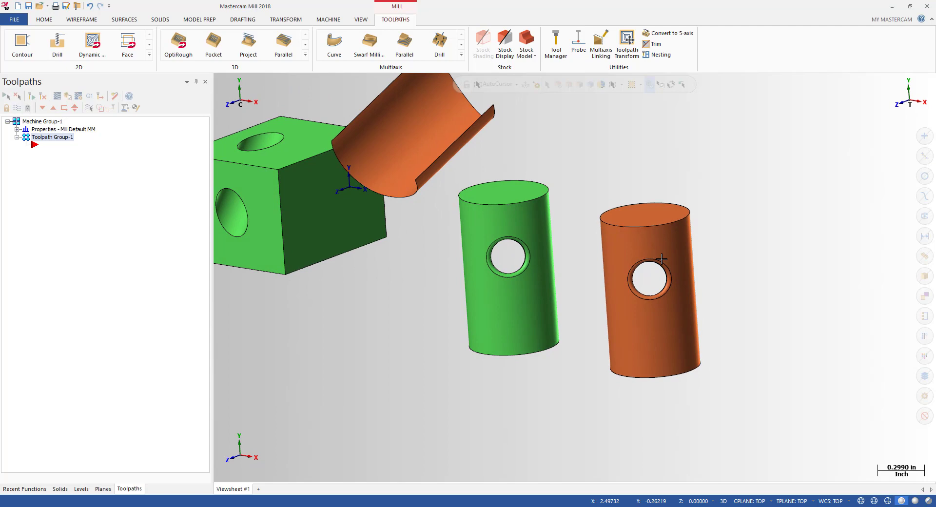
pyautogui.scroll(3, 662, 260)
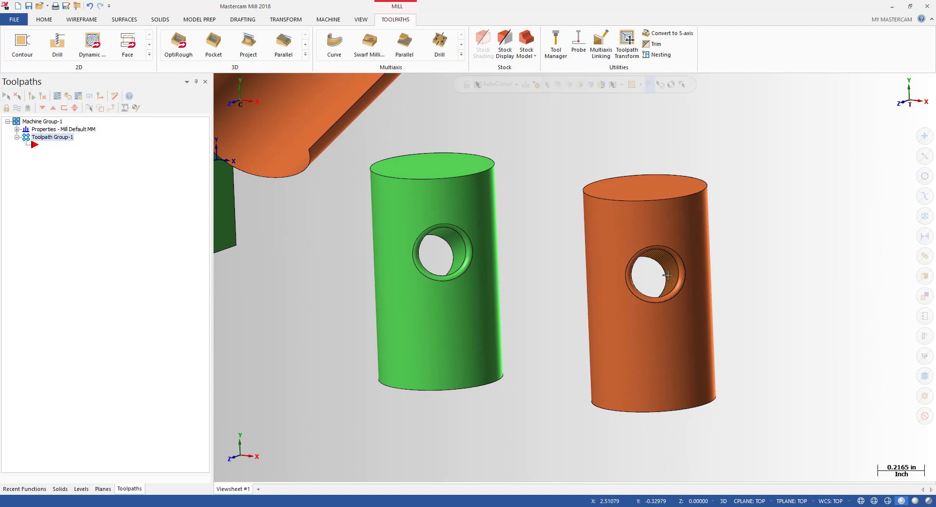
pyautogui.moveTo(667, 276); pyautogui.dragTo(696, 242, button='middle')
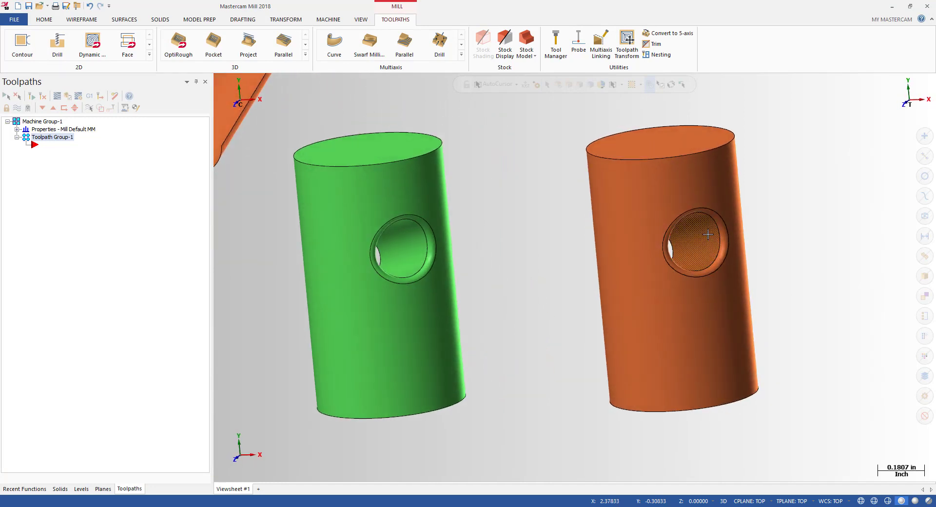
pyautogui.hotkey('alt', '1')
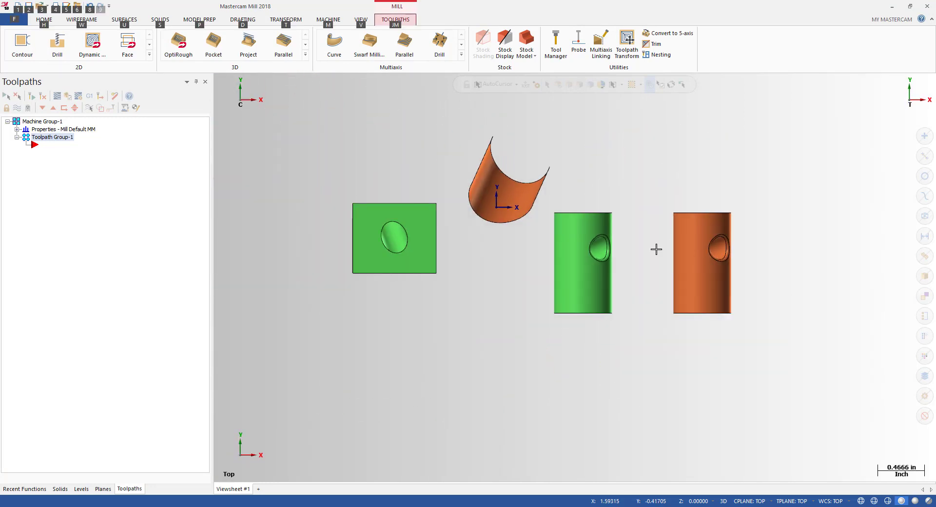
pyautogui.moveTo(656, 249); pyautogui.dragTo(541, 245, button='middle')
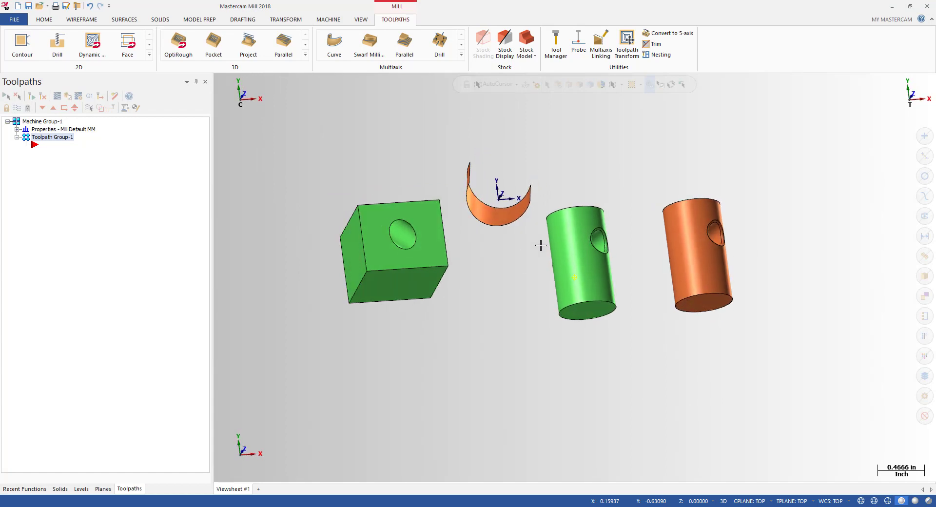
pyautogui.scroll(3, 487, 239)
# Step: Select the block and the orange half-cylinder surface to inspect them, then return to Top view
pyautogui.moveTo(443, 229); pyautogui.dragTo(436, 255, button='middle')
pyautogui.click(419, 258)
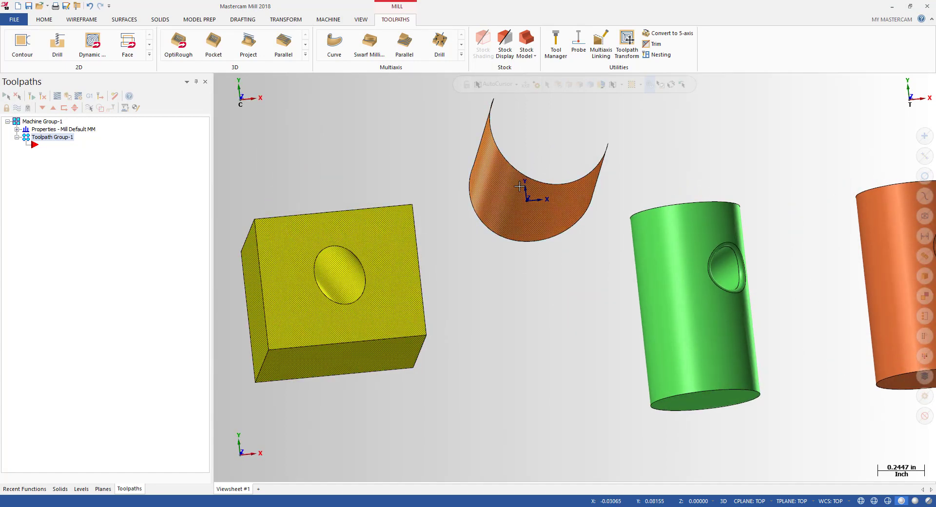
pyautogui.press('Escape')
pyautogui.moveTo(526, 278)
pyautogui.mouseDown(button='middle')
pyautogui.moveTo(421, 262)
pyautogui.moveTo(428, 261)
pyautogui.moveTo(407, 279)
pyautogui.moveTo(382, 226)
pyautogui.moveTo(513, 214)
pyautogui.moveTo(526, 286)
pyautogui.moveTo(443, 303)
pyautogui.mouseUp(button='middle')
pyautogui.click(421, 262)
pyautogui.press('Escape')
pyautogui.scroll(-2, 406, 272)
pyautogui.scroll(-2, 443, 303)
pyautogui.press('alt')
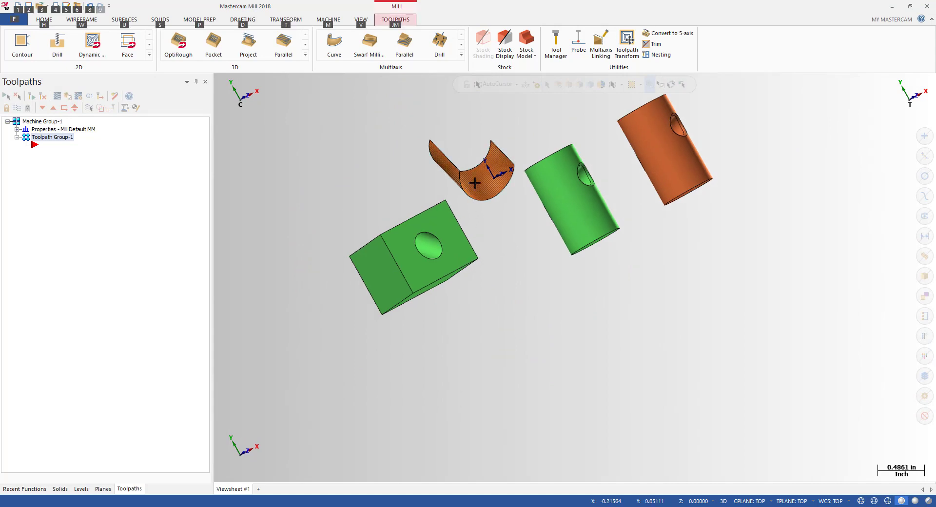
pyautogui.click(475, 183)
pyautogui.press('Escape')
pyautogui.hotkey('alt', '1')
pyautogui.scroll(2, 536, 205)
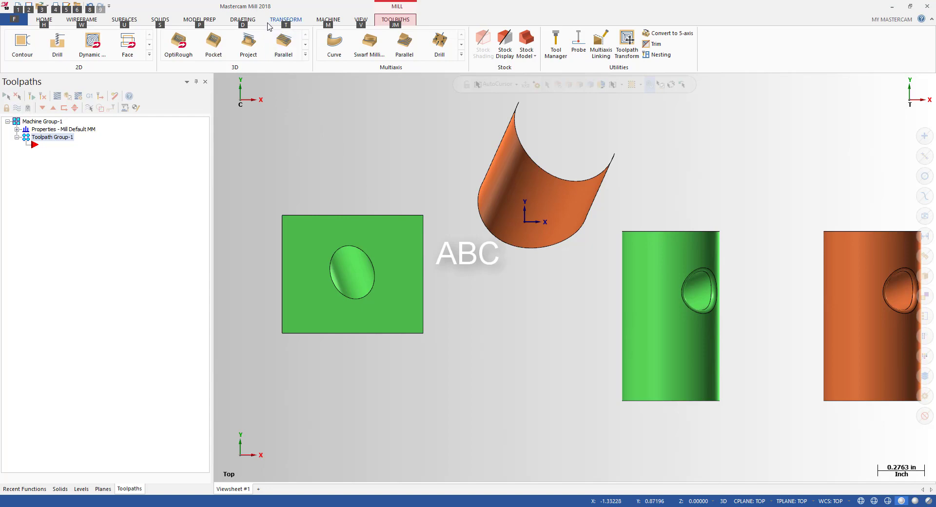
# Step: Launch Hole Axis from the Model Prep tab and orbit to an angled view of the block
pyautogui.click(215, 21)
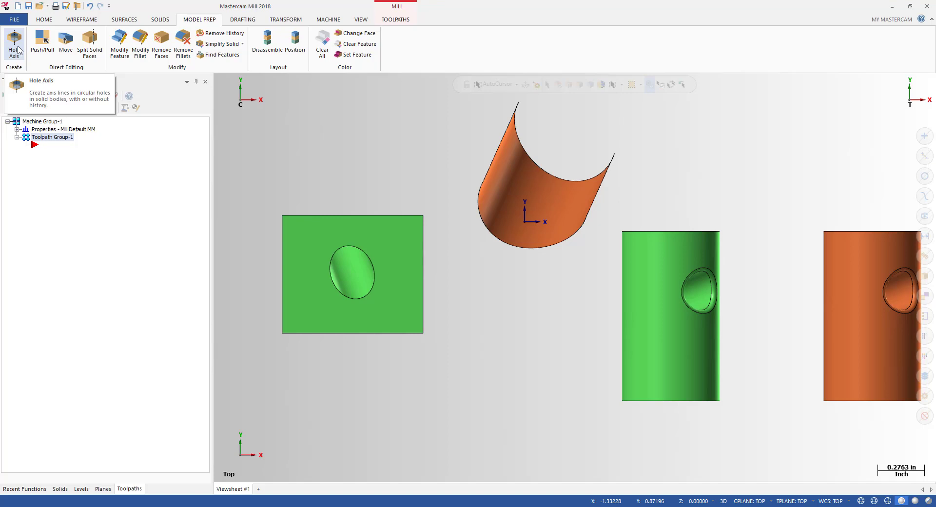
pyautogui.scroll(-1, 429, 230)
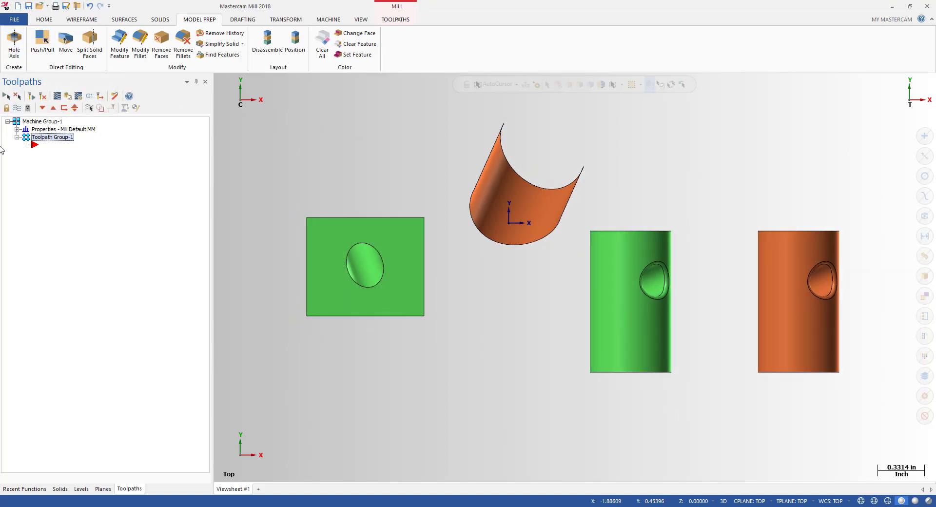
pyautogui.click(15, 46)
pyautogui.moveTo(488, 298); pyautogui.dragTo(397, 246, button='middle')
pyautogui.scroll(2, 413, 278)
pyautogui.scroll(-1, 412, 277)
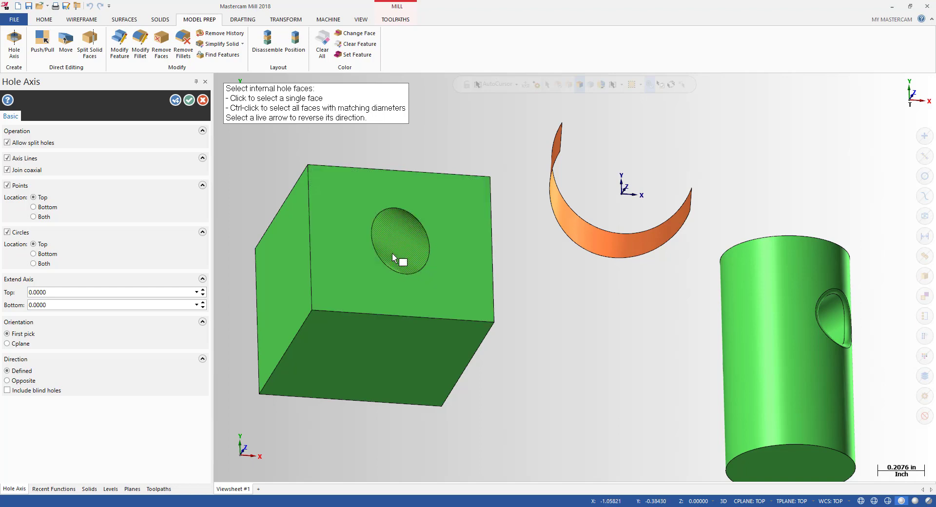
# Step: Pick the hole face in the green block and orbit to a near top-down view
pyautogui.click(397, 250)
pyautogui.moveTo(397, 250); pyautogui.dragTo(476, 299, button='middle')
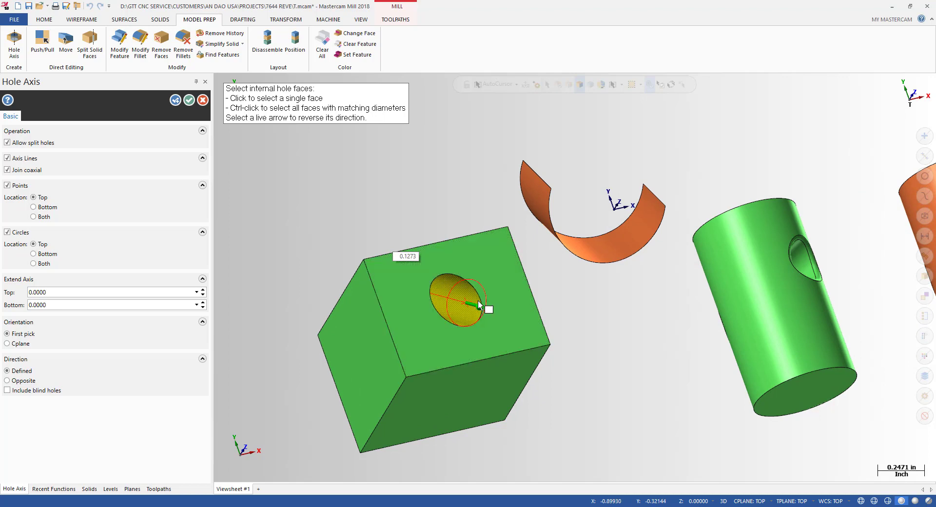
pyautogui.scroll(2, 475, 300)
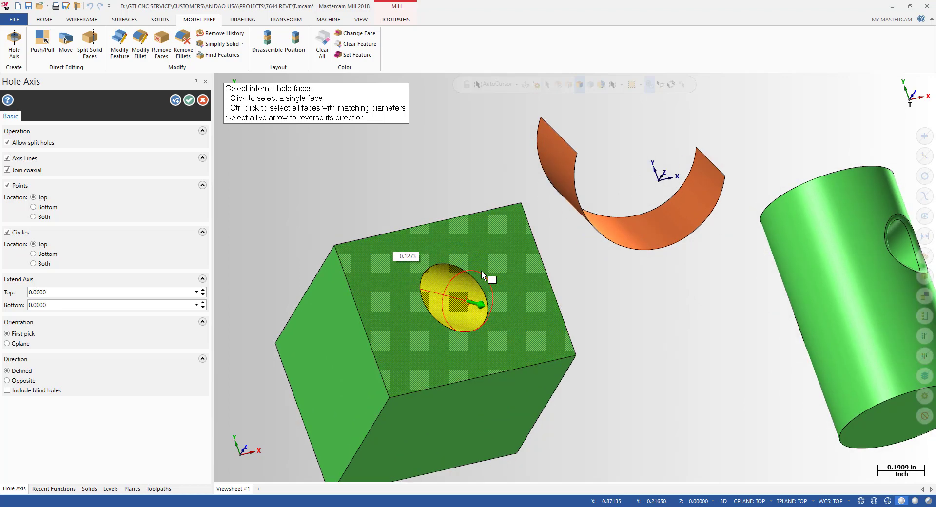
pyautogui.scroll(-2, 531, 305)
pyautogui.moveTo(531, 303); pyautogui.dragTo(147, 320, button='middle')
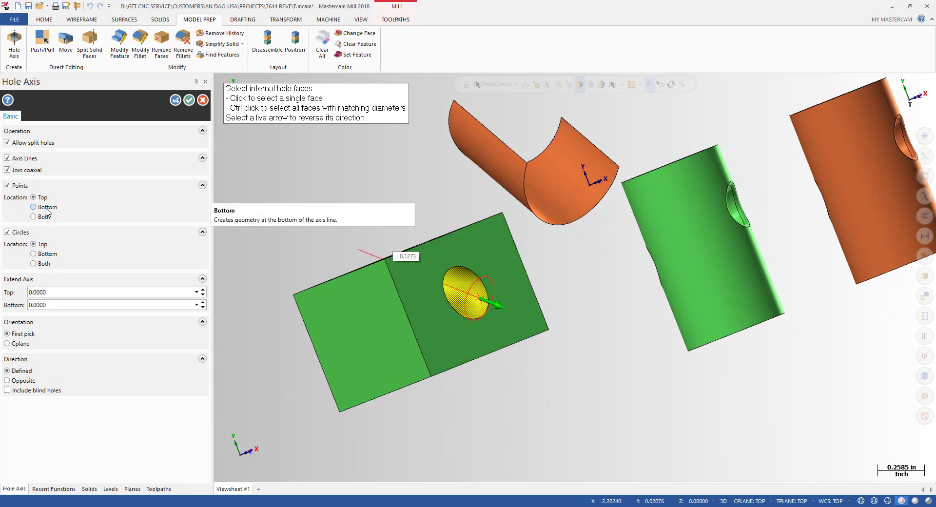
# Step: Try the Points placement options and toggle Circles off and on, leaving Circles enabled
pyautogui.click(47, 209)
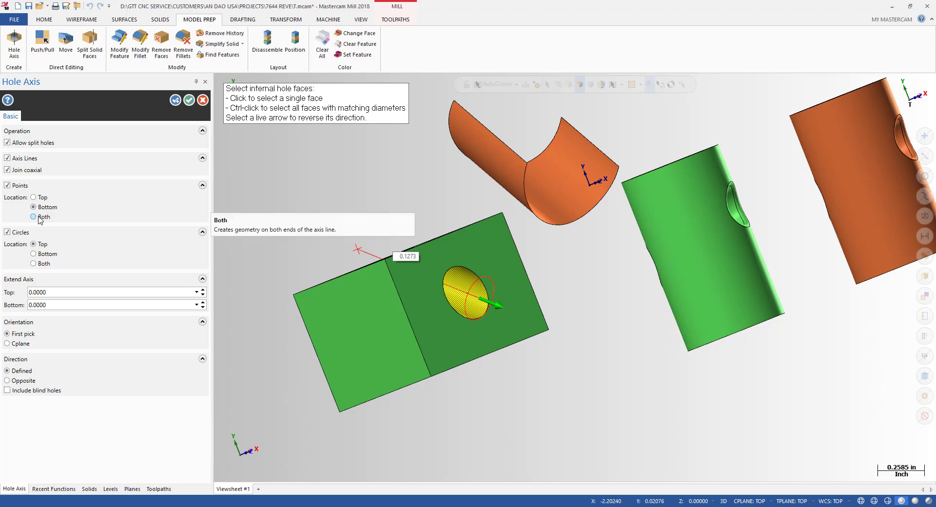
pyautogui.click(44, 217)
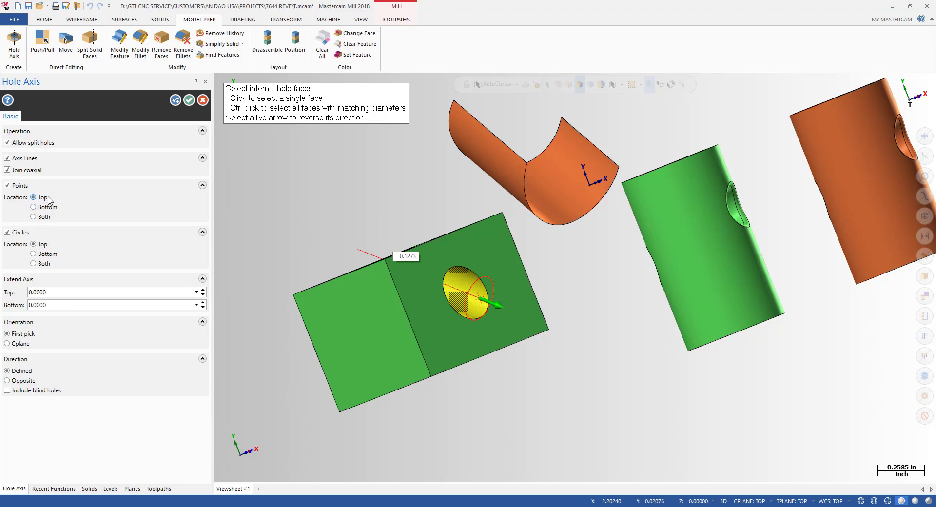
pyautogui.scroll(2, 489, 303)
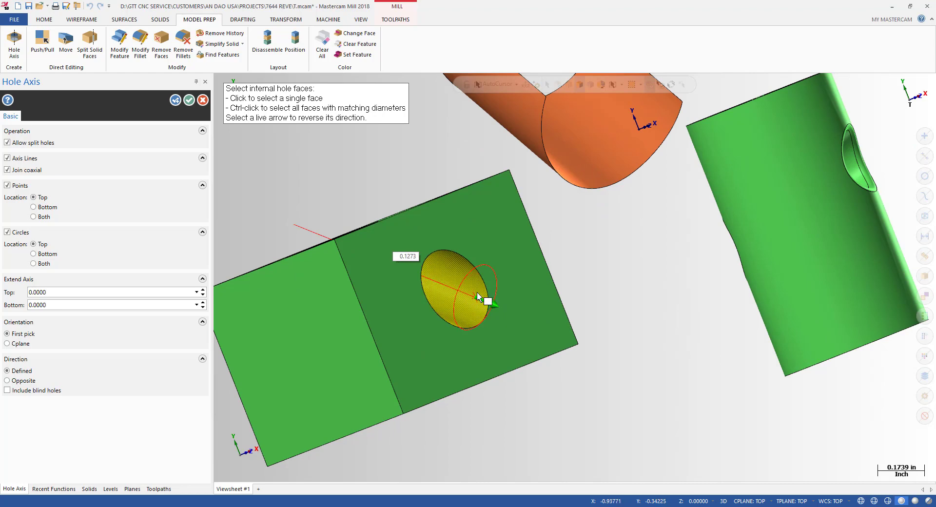
pyautogui.scroll(-1, 479, 298)
pyautogui.scroll(-1, 479, 295)
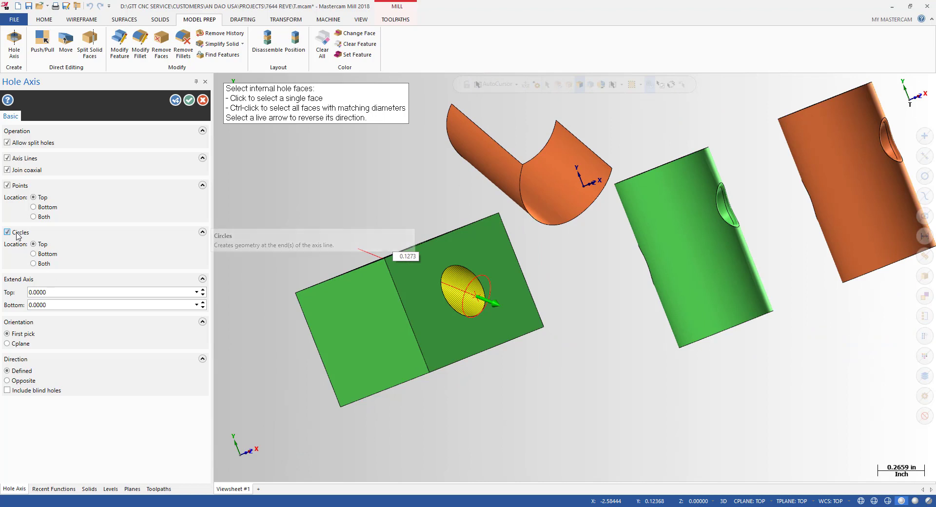
pyautogui.click(19, 236)
pyautogui.click(19, 236)
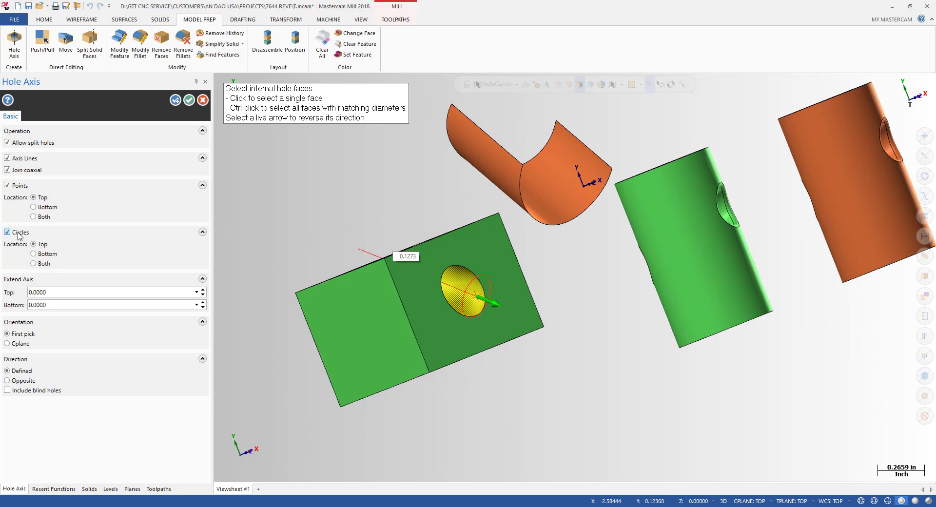
pyautogui.click(19, 235)
pyautogui.click(20, 236)
# Step: Apply to create axis lines, points and circles for the block's holes, then close
pyautogui.scroll(-3, 510, 295)
pyautogui.moveTo(510, 295); pyautogui.dragTo(451, 309, button='middle')
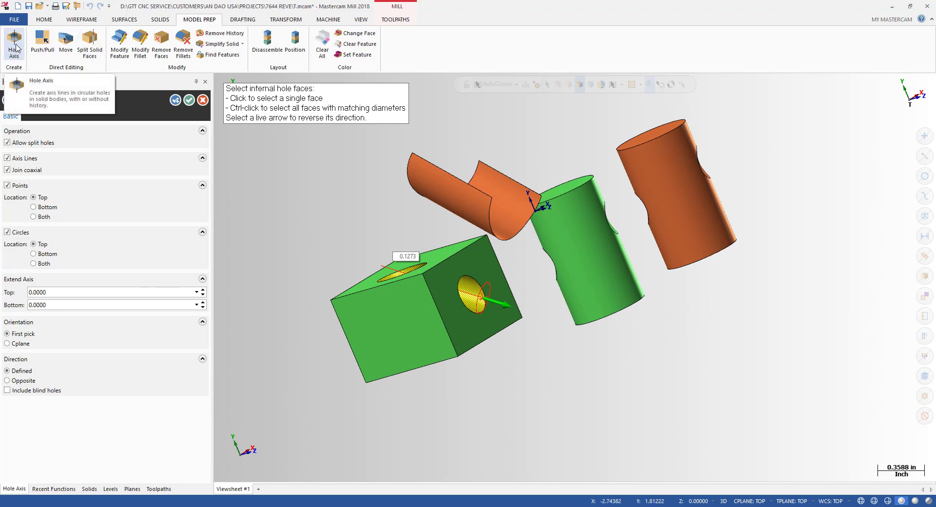
pyautogui.click(176, 100)
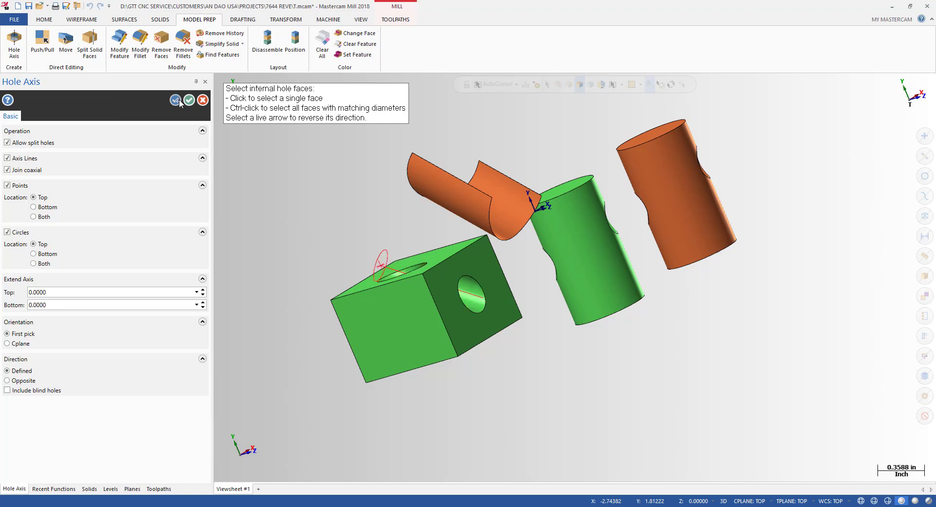
pyautogui.click(189, 100)
# Step: Orbit the block forward and pick the red hole-axis circle at its top hole
pyautogui.moveTo(390, 258); pyautogui.dragTo(472, 316, button='middle')
pyautogui.moveTo(455, 279); pyautogui.dragTo(395, 240, button='middle')
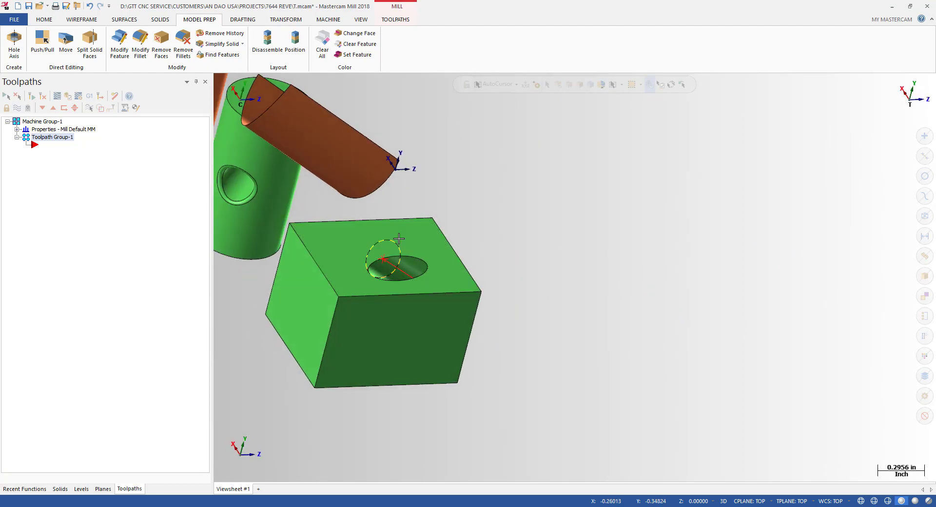
pyautogui.click(395, 238)
pyautogui.click(78, 458)
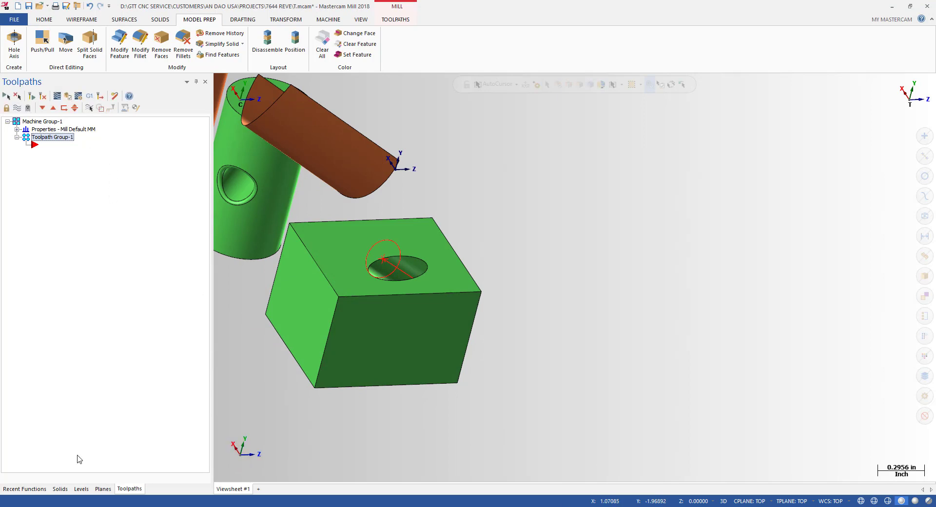
# Step: Create a new plane from the hole's axis circle using the upright orientation
pyautogui.click(103, 488)
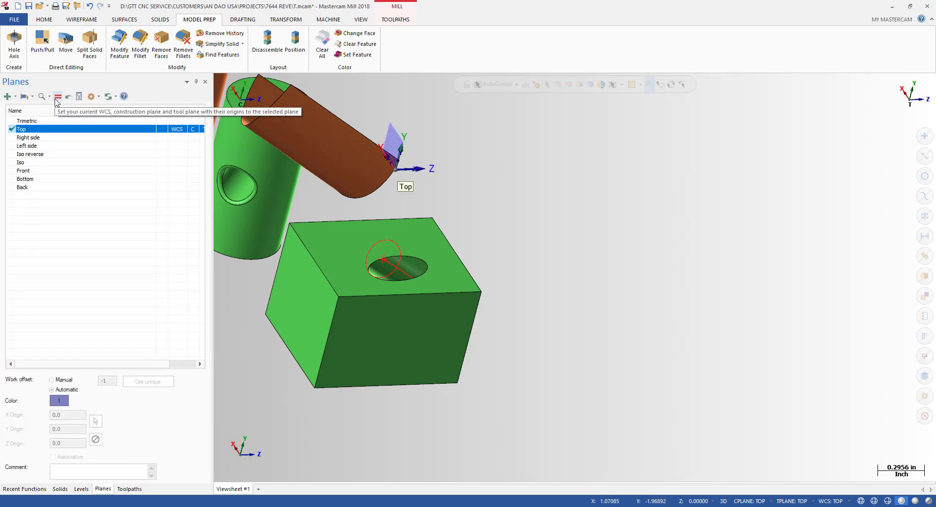
pyautogui.click(27, 96)
pyautogui.click(15, 96)
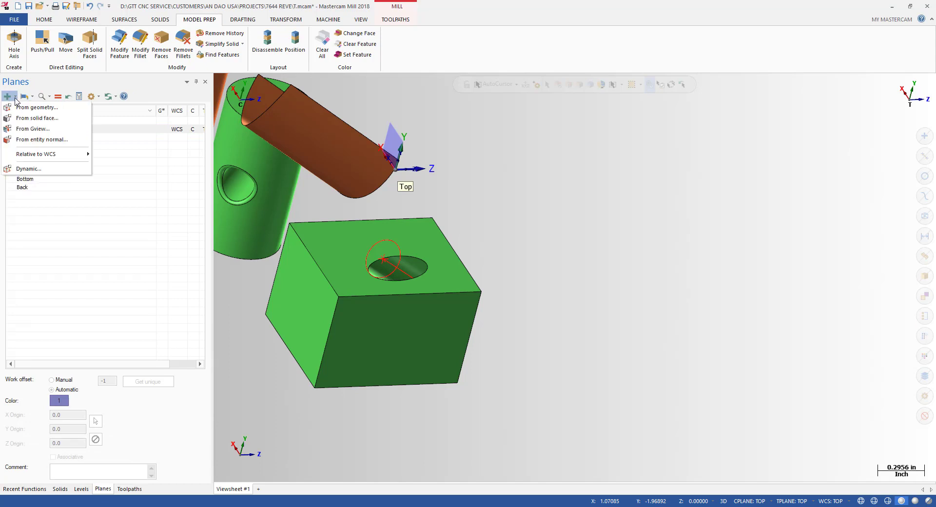
pyautogui.click(41, 107)
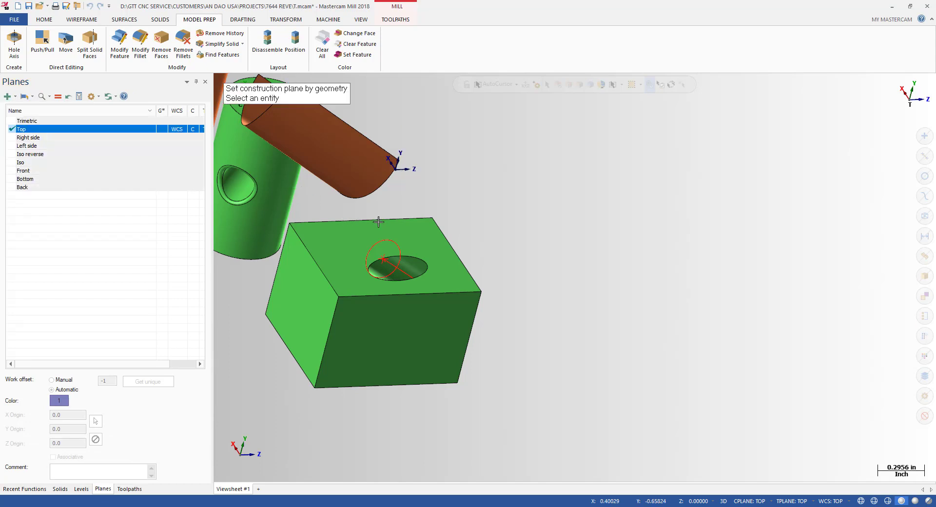
pyautogui.click(384, 246)
pyautogui.click(415, 193)
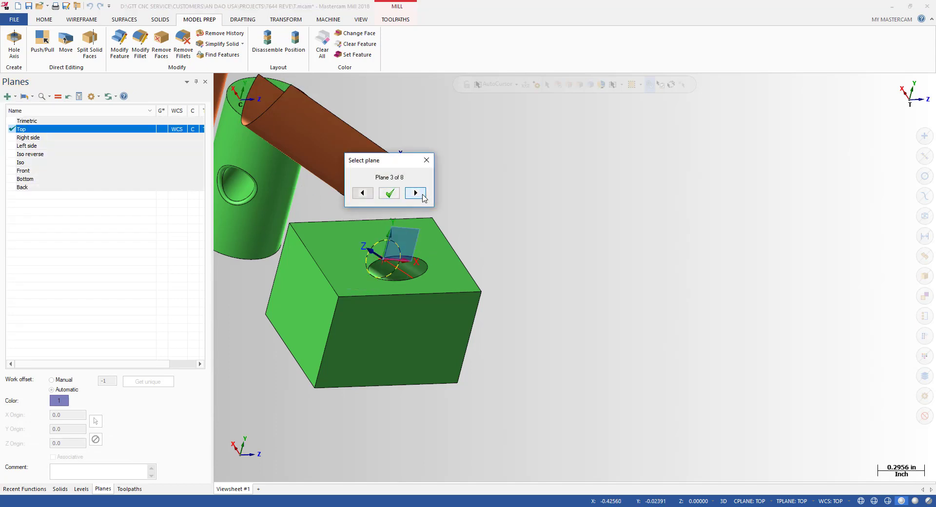
pyautogui.click(389, 193)
pyautogui.moveTo(434, 261); pyautogui.dragTo(505, 273, button='middle')
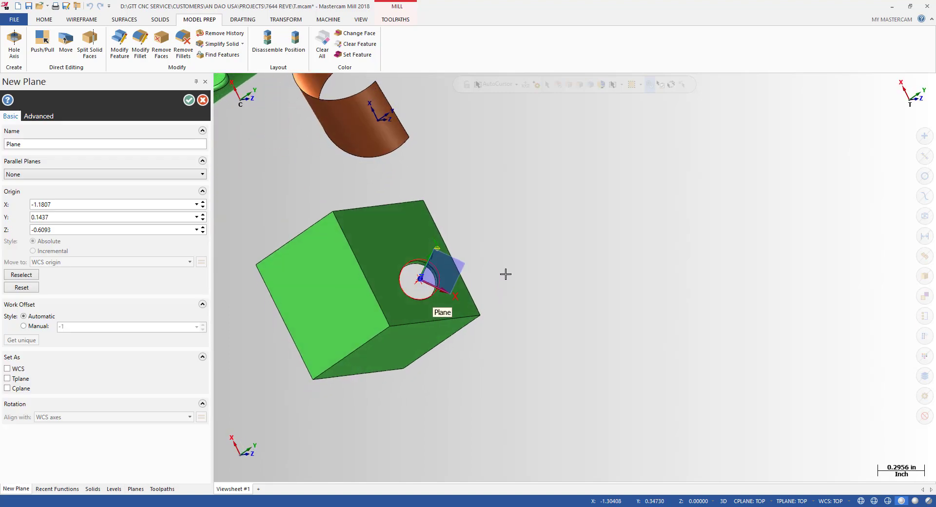
pyautogui.click(189, 100)
pyautogui.hotkey('alt', '1')
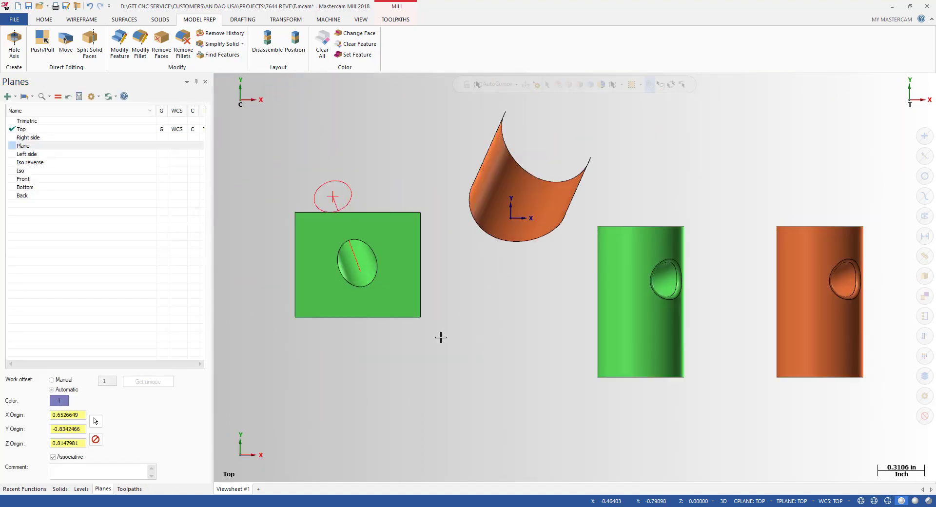
pyautogui.scroll(-1, 360, 310)
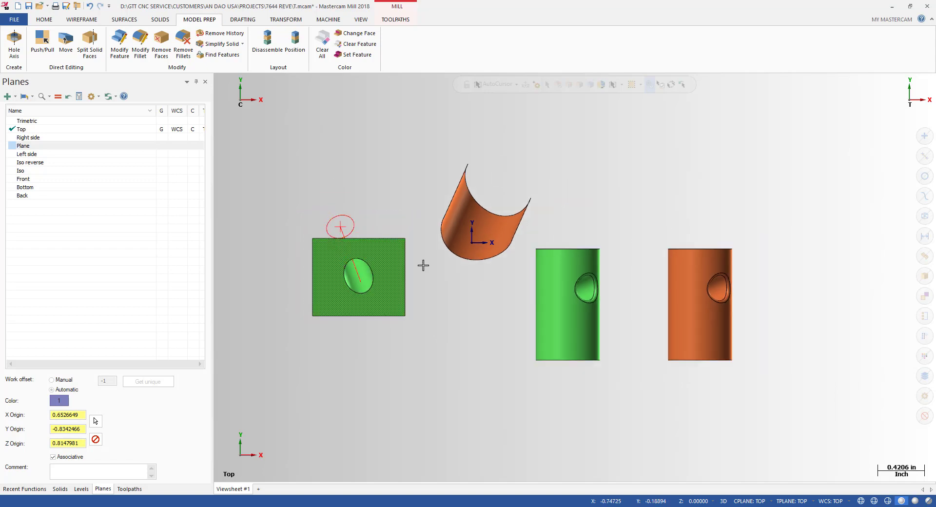
pyautogui.scroll(1, 601, 288)
pyautogui.scroll(-1, 610, 284)
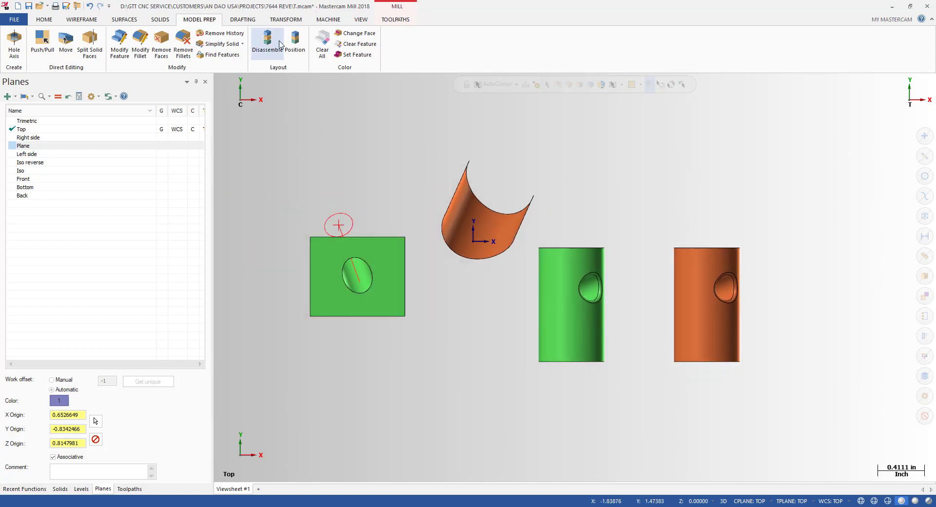
# Step: Return to Model Prep and start another Hole Axis
pyautogui.click(328, 19)
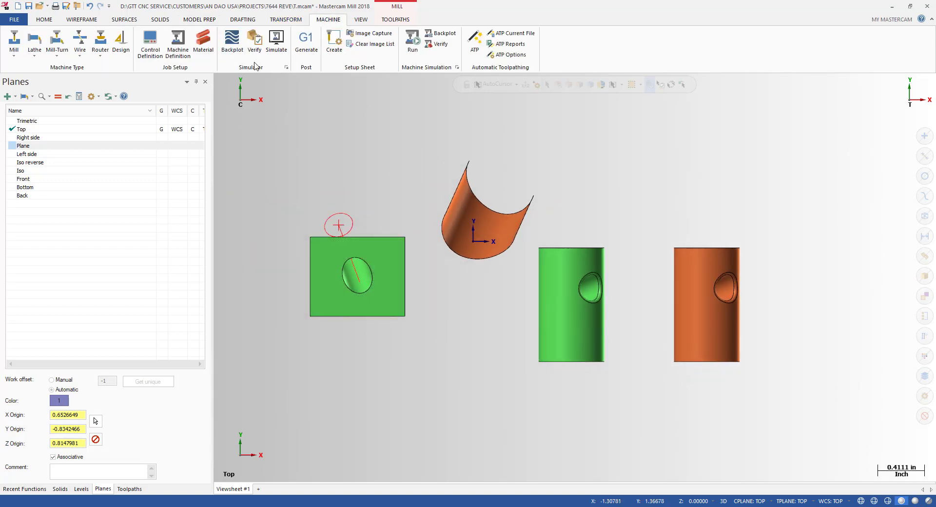
pyautogui.click(199, 21)
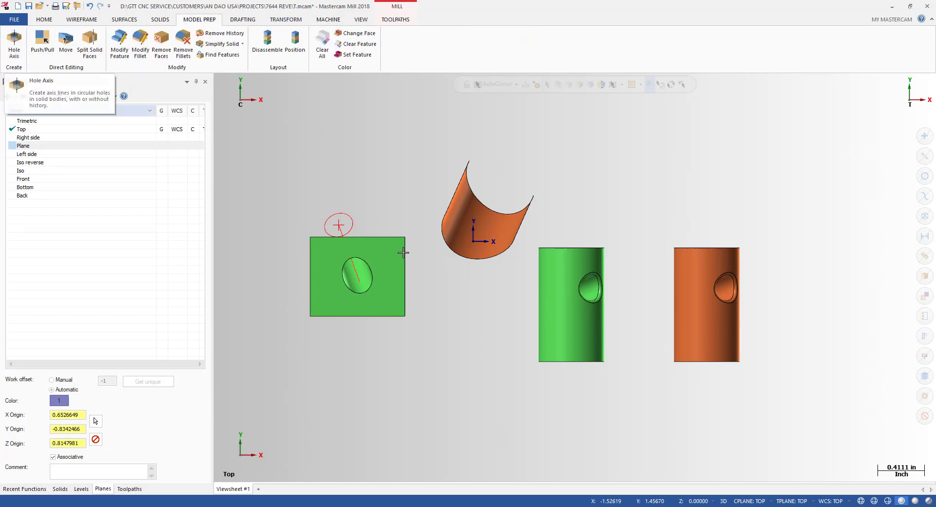
pyautogui.scroll(2, 606, 262)
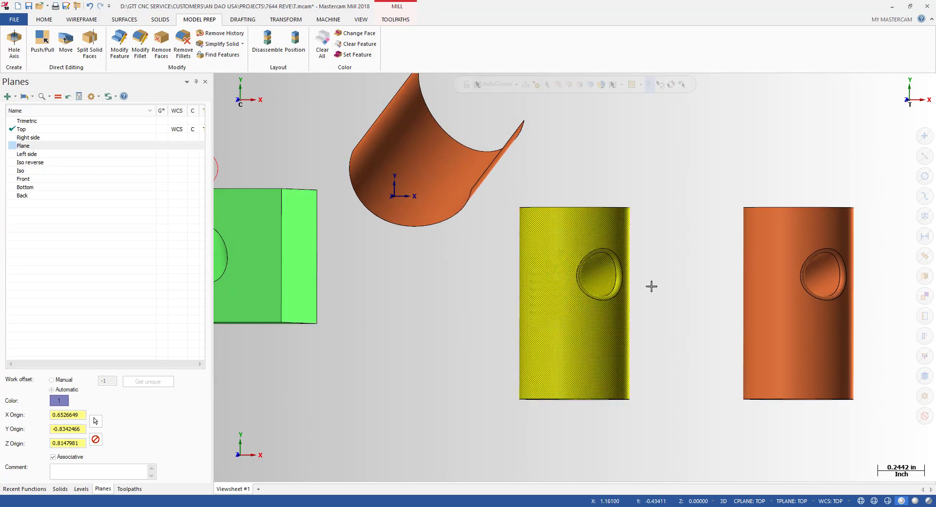
pyautogui.click(13, 39)
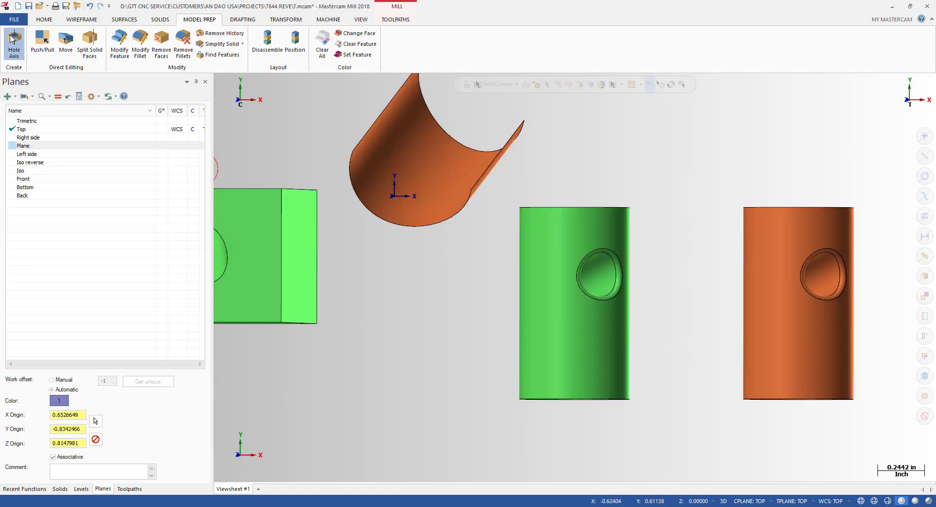
# Step: Pick the green cylinder's side hole face, turn Circles off, accept the axis, and view from Top
pyautogui.scroll(2, 721, 284)
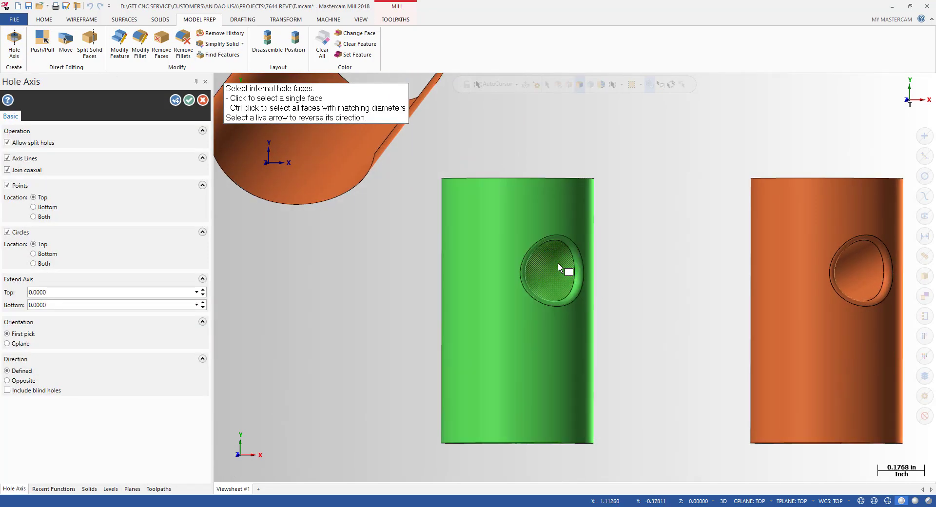
pyautogui.click(560, 271)
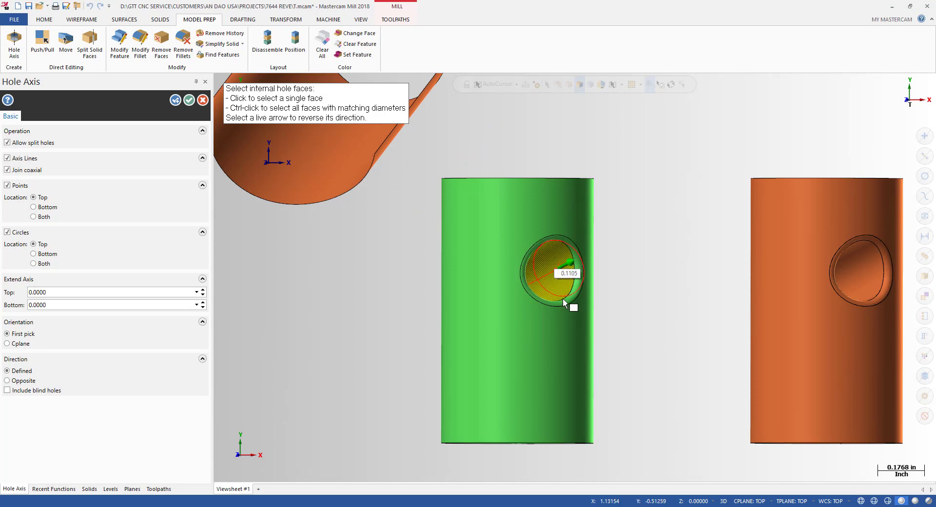
pyautogui.scroll(-1, 607, 173)
pyautogui.moveTo(612, 196); pyautogui.dragTo(648, 234, button='middle')
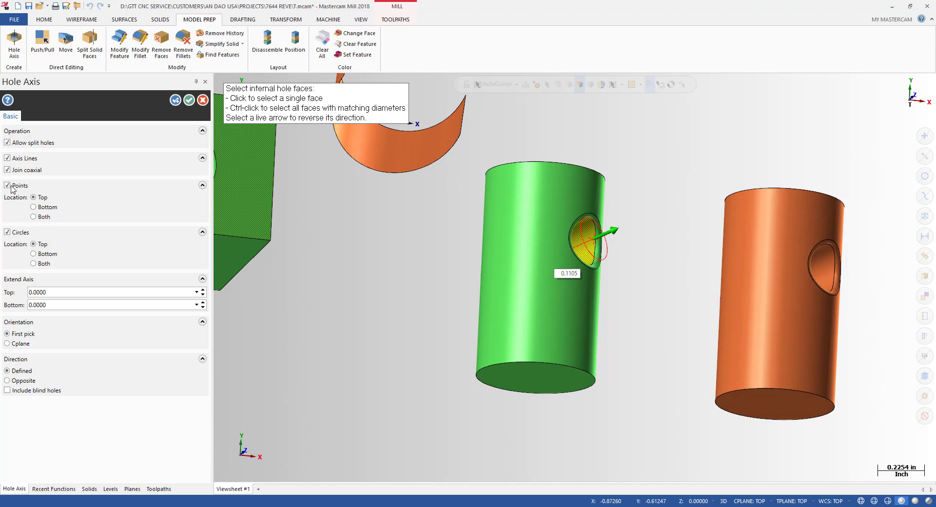
pyautogui.click(15, 233)
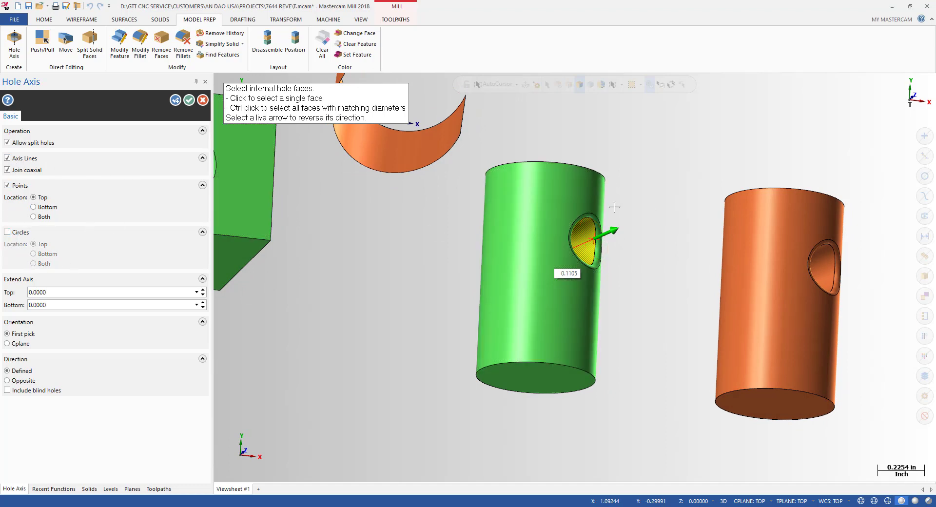
pyautogui.moveTo(612, 207); pyautogui.dragTo(711, 249, button='middle')
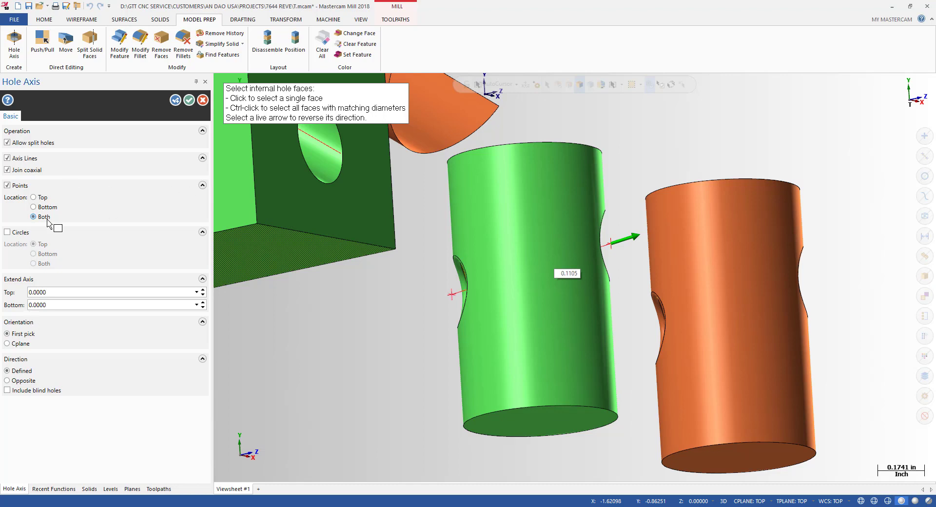
pyautogui.click(175, 100)
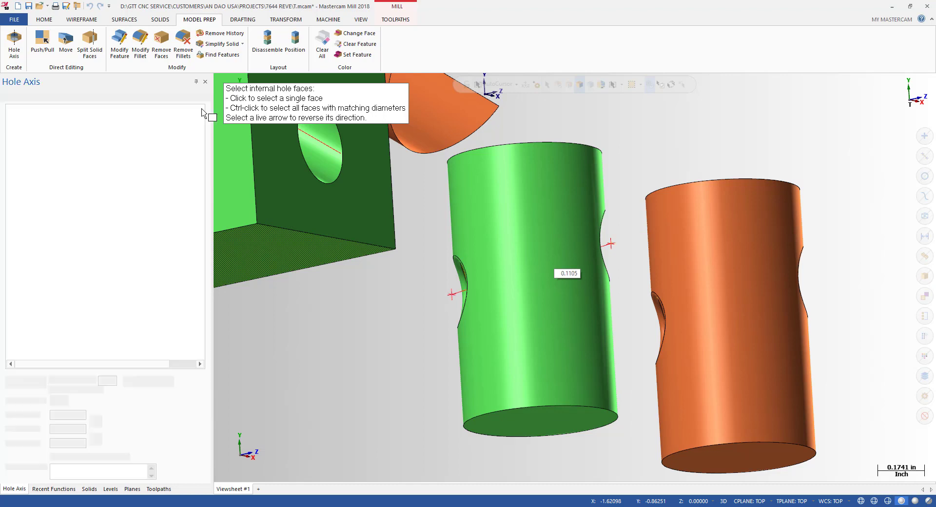
pyautogui.hotkey('alt', '1')
pyautogui.press('alt')
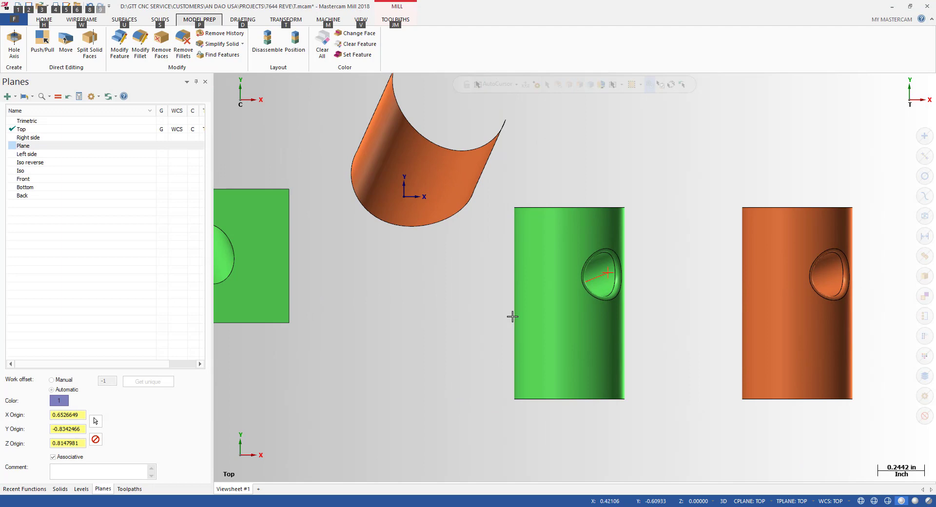
pyautogui.scroll(-2, 431, 352)
pyautogui.moveTo(430, 353); pyautogui.dragTo(584, 324, button='middle')
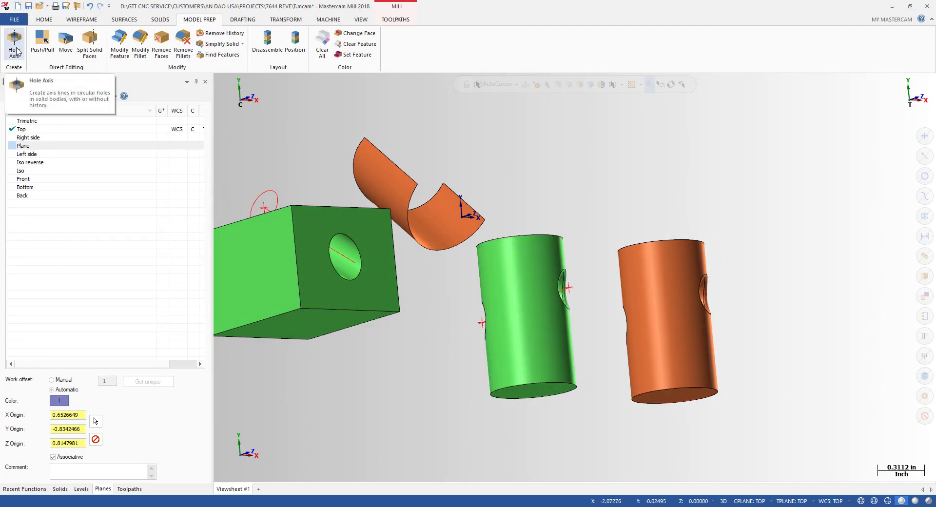
pyautogui.hotkey('alt', '1')
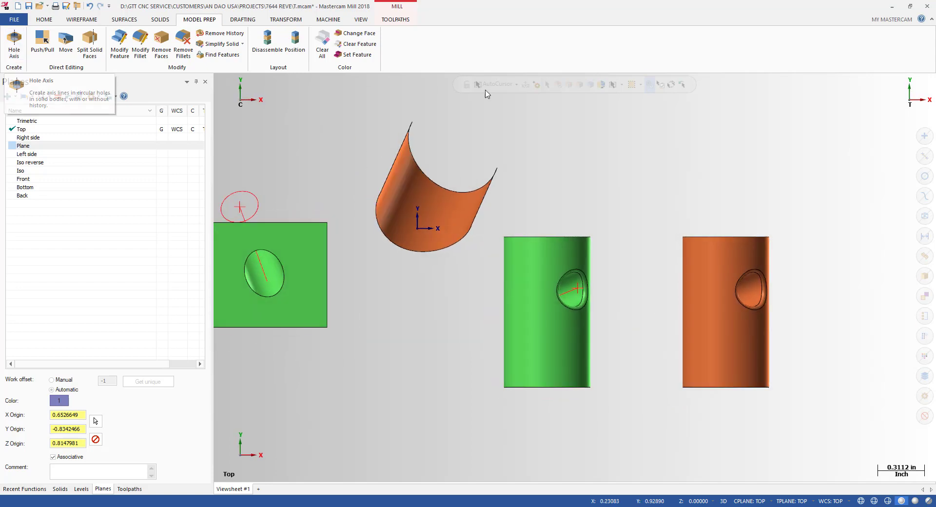
pyautogui.press('alt')
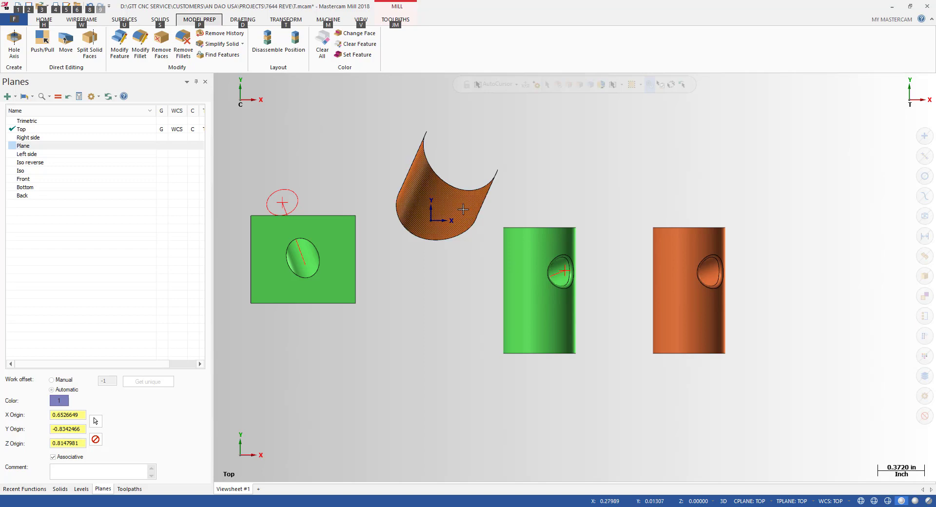
pyautogui.click(408, 21)
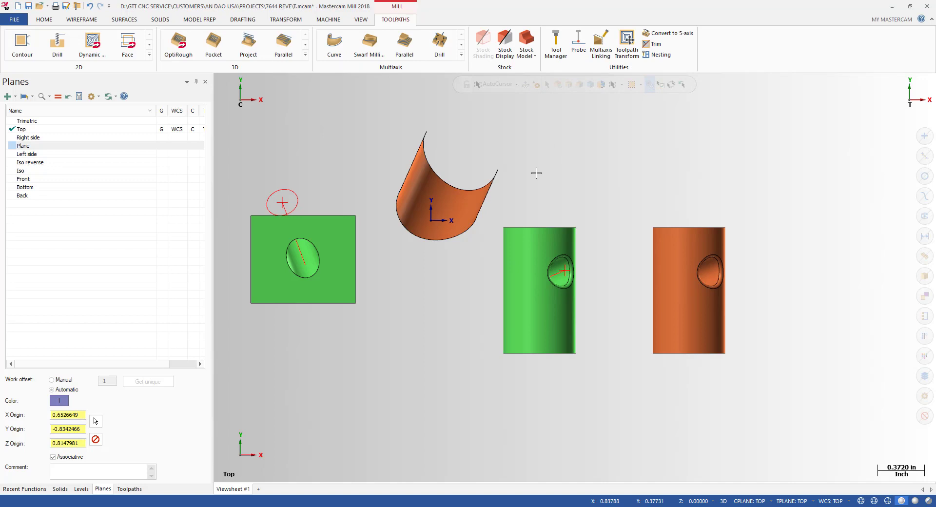
pyautogui.moveTo(463, 206); pyautogui.dragTo(474, 199, button='middle')
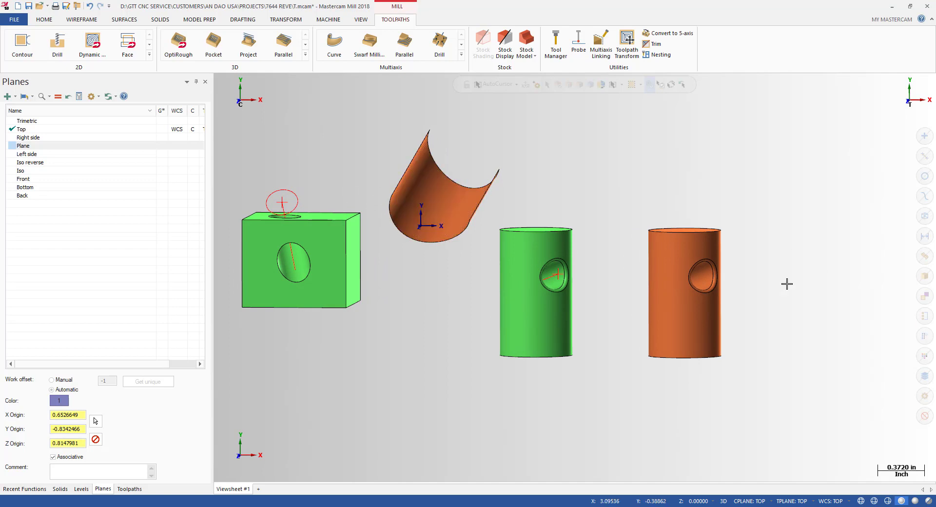
pyautogui.scroll(3, 786, 282)
pyautogui.scroll(-2, 392, 269)
pyautogui.hotkey('alt', '1')
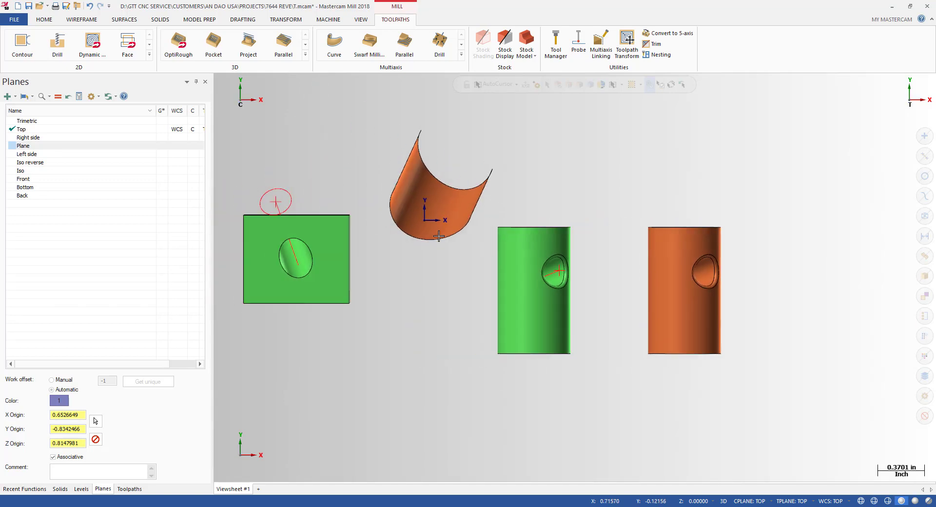
pyautogui.scroll(1, 497, 159)
pyautogui.scroll(-1, 516, 147)
pyautogui.moveTo(517, 147)
pyautogui.mouseDown(button='middle')
pyautogui.moveTo(512, 168)
pyautogui.moveTo(506, 144)
pyautogui.moveTo(505, 158)
pyautogui.mouseUp(button='middle')
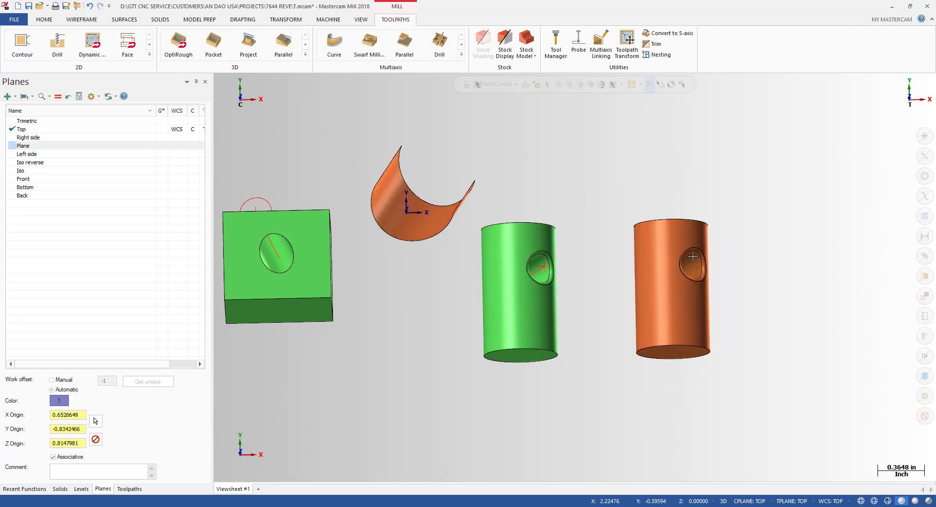
pyautogui.hotkey('alt', '1')
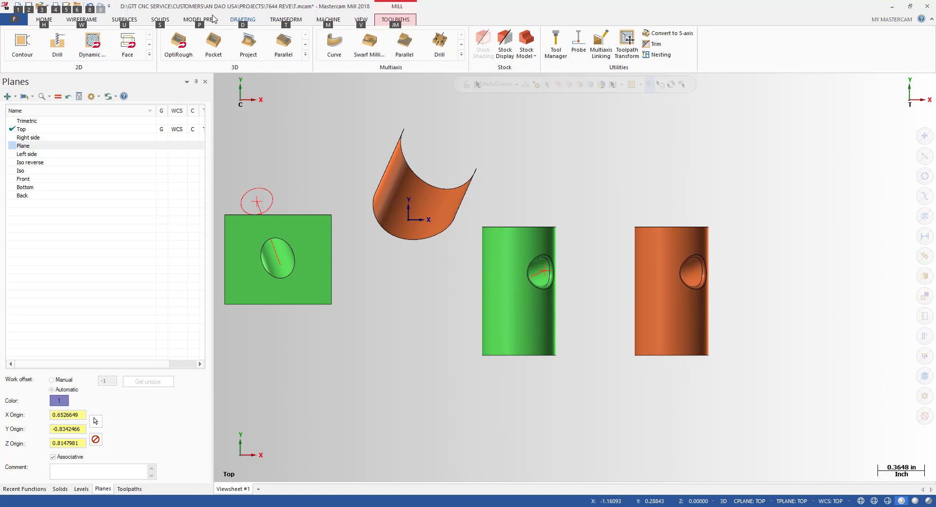
pyautogui.click(195, 21)
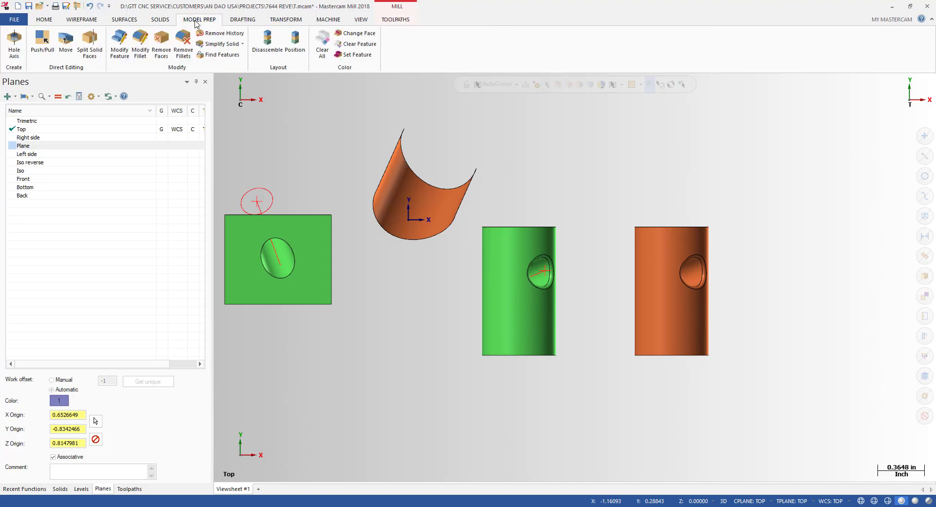
# Step: Run Hole Axis on the green cylinder's hole face, accept with Enter, and return to Top view
pyautogui.click(14, 43)
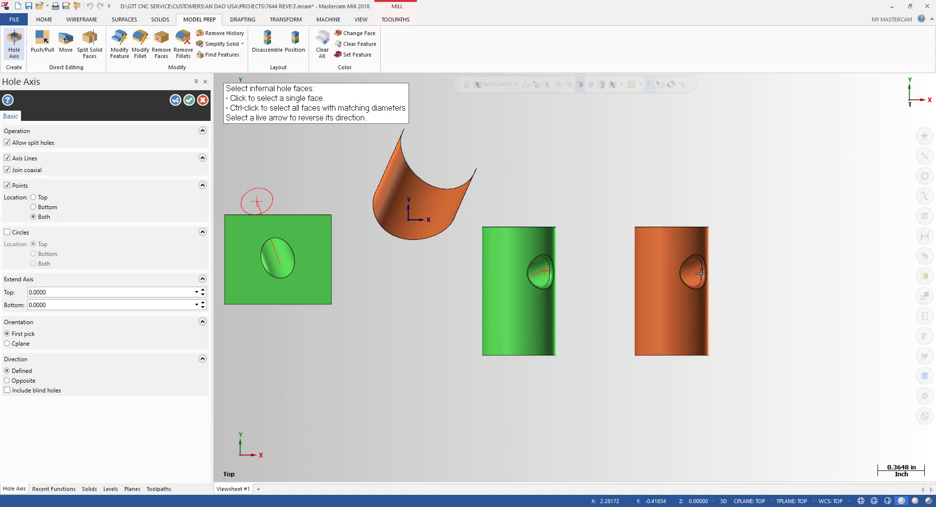
pyautogui.scroll(2, 702, 272)
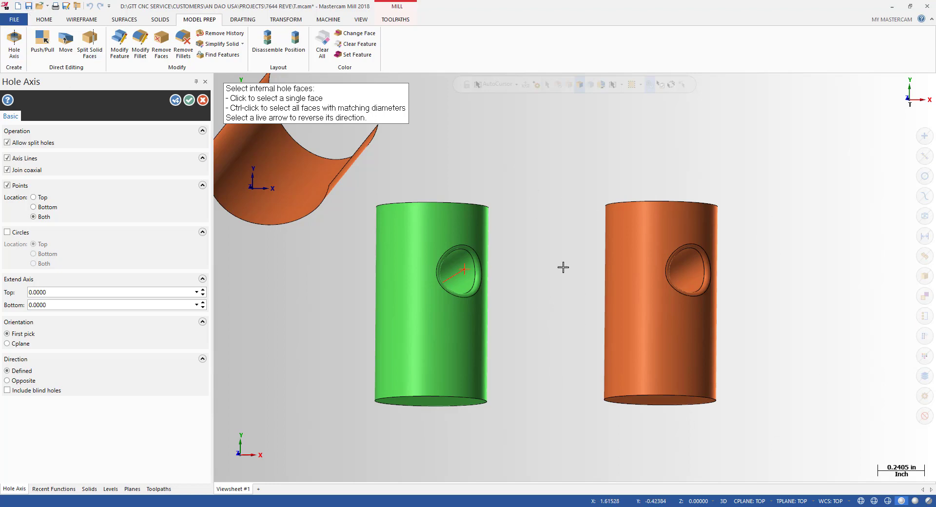
pyautogui.press('Return')
pyautogui.hotkey('alt', '1')
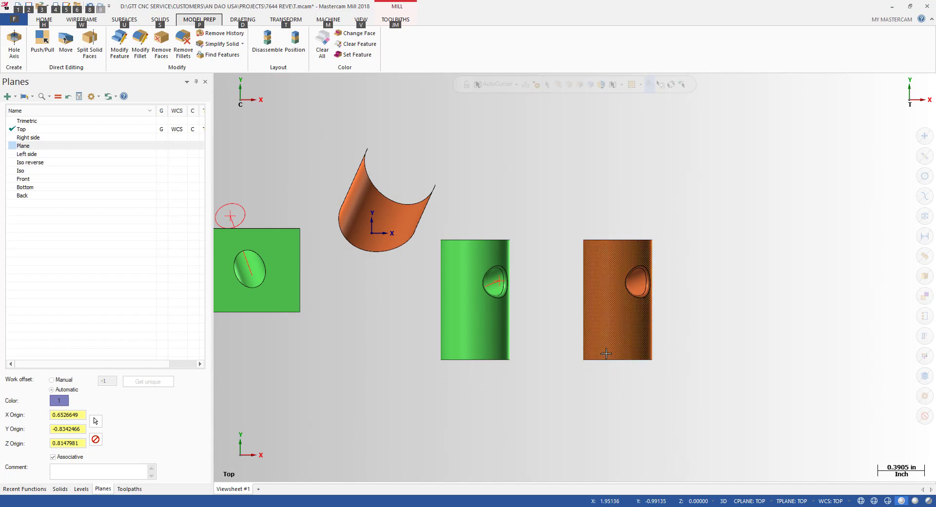
# Step: Select the orange cylinder and start Xform Dynamic, dragging along the gnomon's X axis
pyautogui.scroll(-1, 553, 300)
pyautogui.click(610, 280)
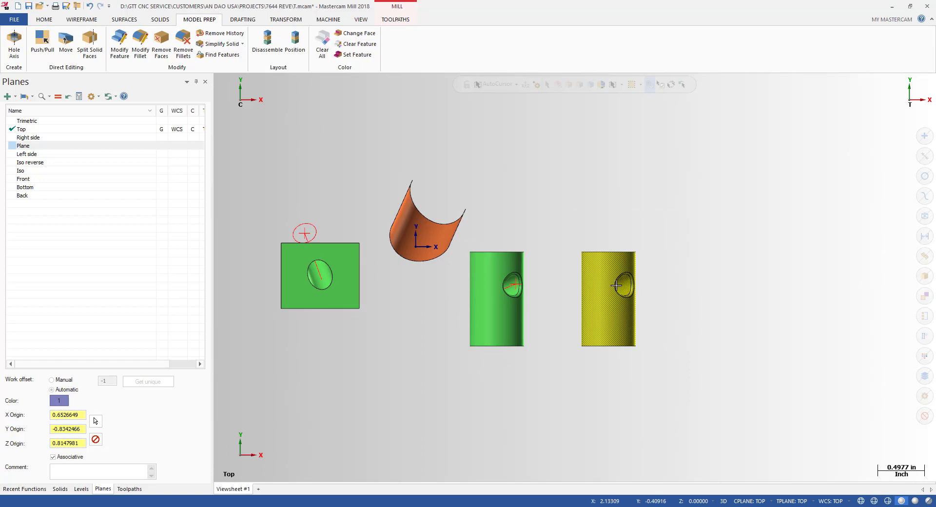
pyautogui.hotkey('ctrl', 'd')
pyautogui.click(545, 198)
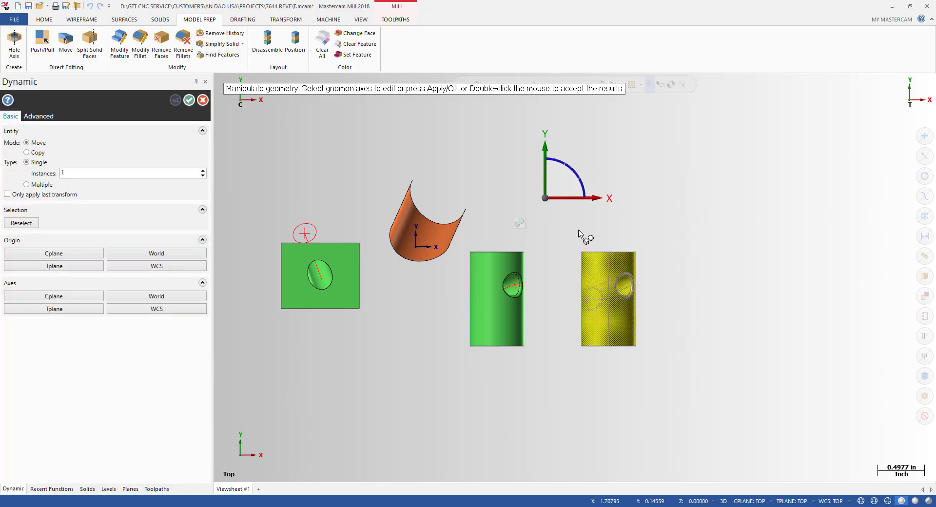
pyautogui.click(564, 203)
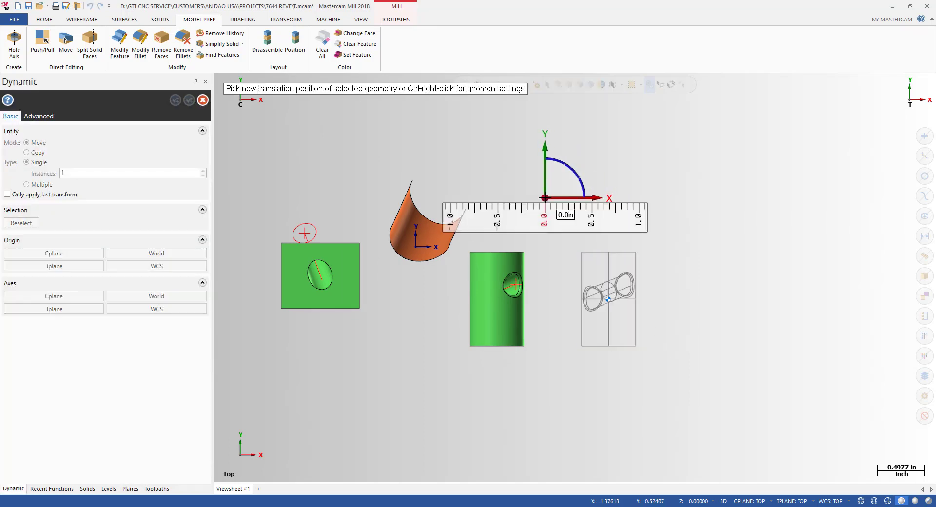
pyautogui.click(695, 204)
# Step: Switch Mode to Copy and place the copy to the right along X, then accept
pyautogui.click(40, 155)
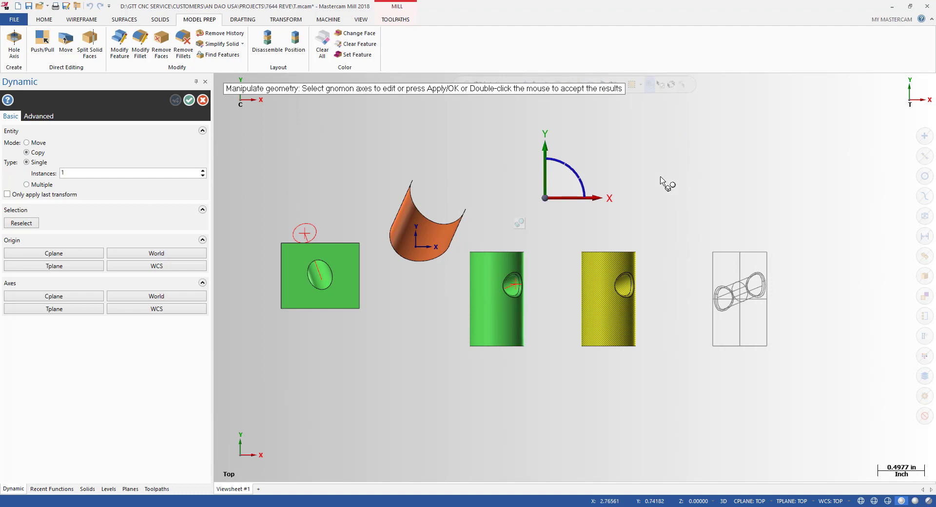
pyautogui.click(560, 198)
pyautogui.click(654, 198)
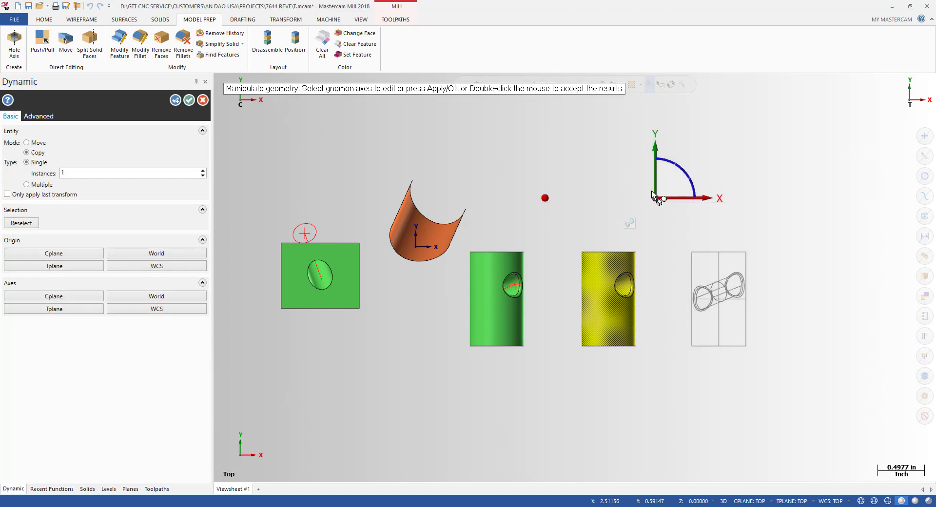
pyautogui.doubleClick(651, 190)
pyautogui.press('Escape')
pyautogui.scroll(1, 765, 292)
pyautogui.moveTo(700, 297); pyautogui.dragTo(665, 181, button='middle')
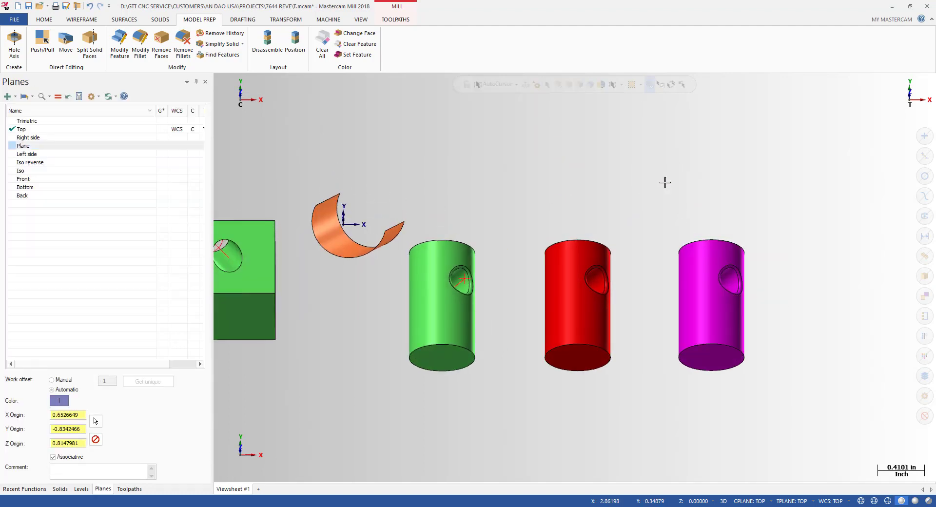
# Step: Clear the red and magenta result colours so both cylinders return to orange, then view from the top
pyautogui.rightClick(664, 182)
pyautogui.click(688, 184)
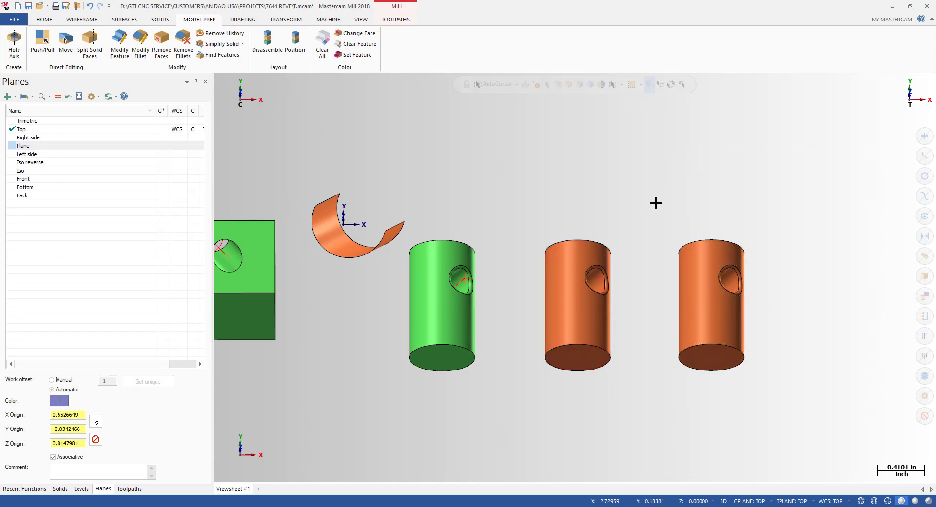
pyautogui.moveTo(662, 193); pyautogui.dragTo(806, 420)
pyautogui.hotkey('alt', '1')
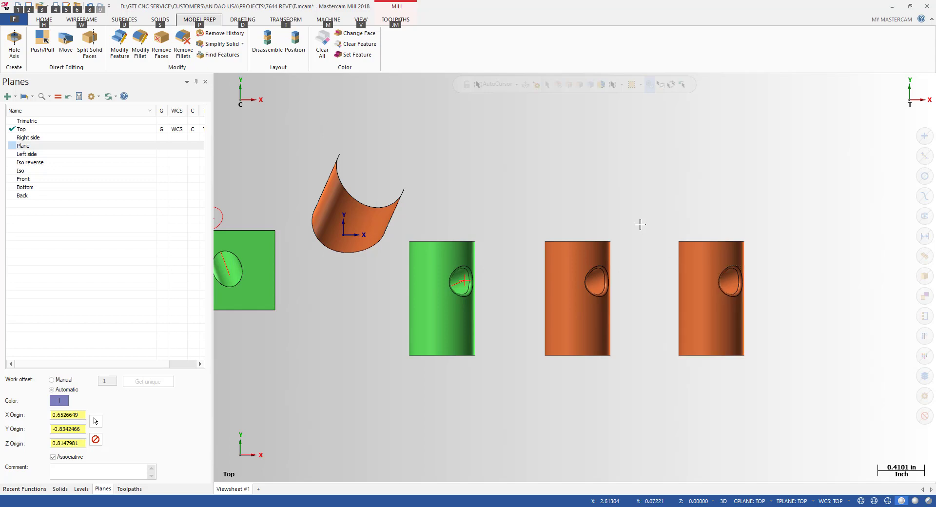
pyautogui.scroll(-1, 809, 221)
pyautogui.scroll(1, 608, 206)
# Step: Window-select the rightmost cylinder and bring up the Solids tools
pyautogui.moveTo(599, 192); pyautogui.dragTo(810, 427)
pyautogui.moveTo(809, 427); pyautogui.dragTo(677, 313, button='middle')
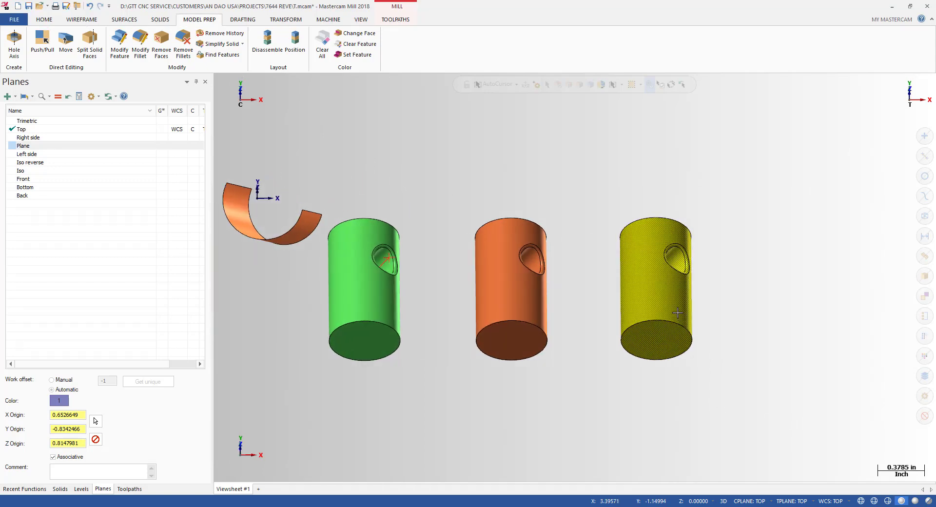
pyautogui.click(637, 230)
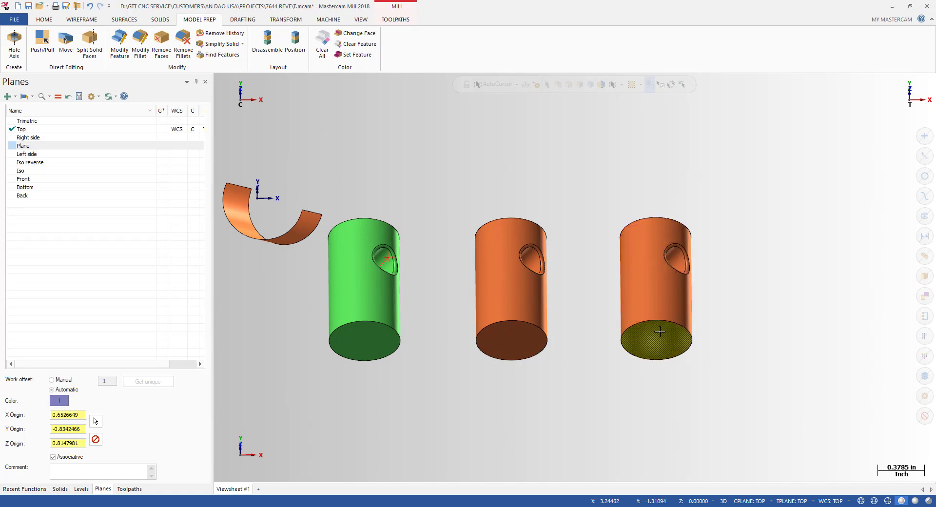
pyautogui.moveTo(584, 188); pyautogui.dragTo(777, 424)
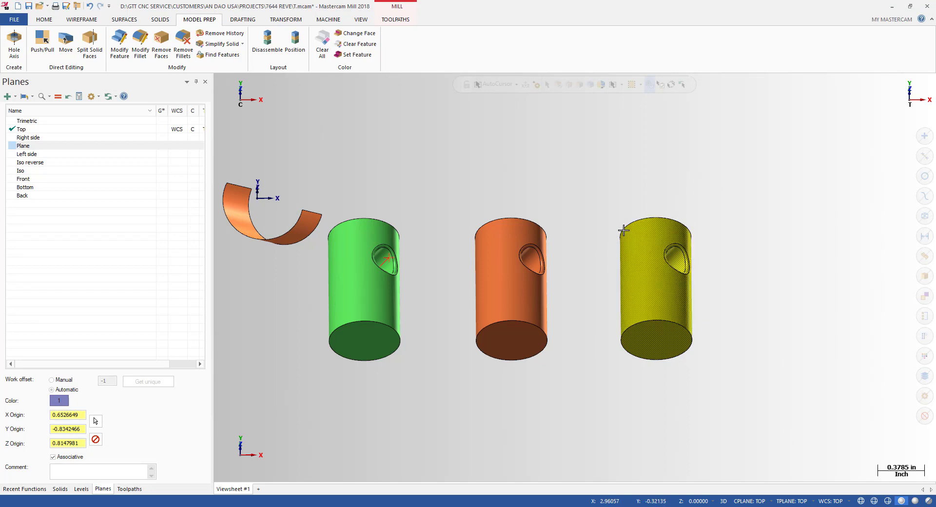
pyautogui.moveTo(612, 176); pyautogui.dragTo(774, 418)
pyautogui.click(163, 21)
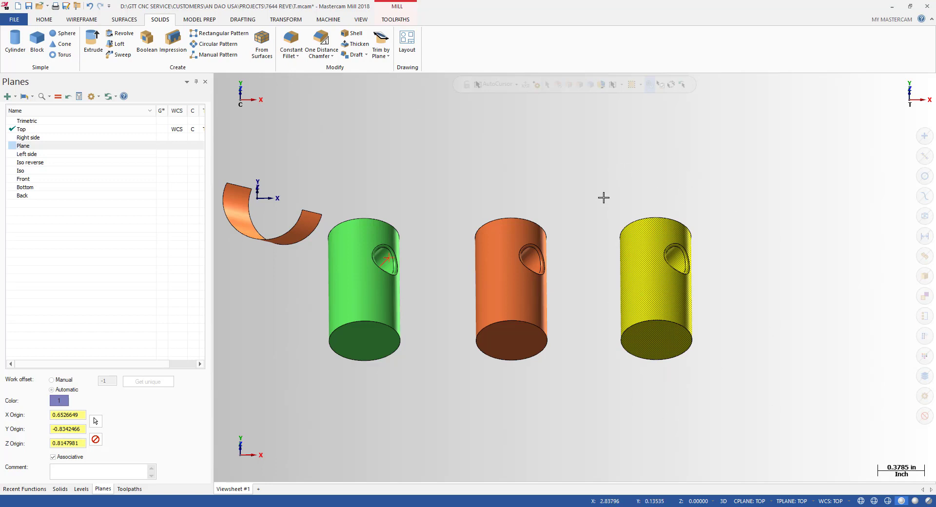
# Step: Stitch the third cylinder's surfaces into a solid, deleting the original surfaces
pyautogui.press('Escape')
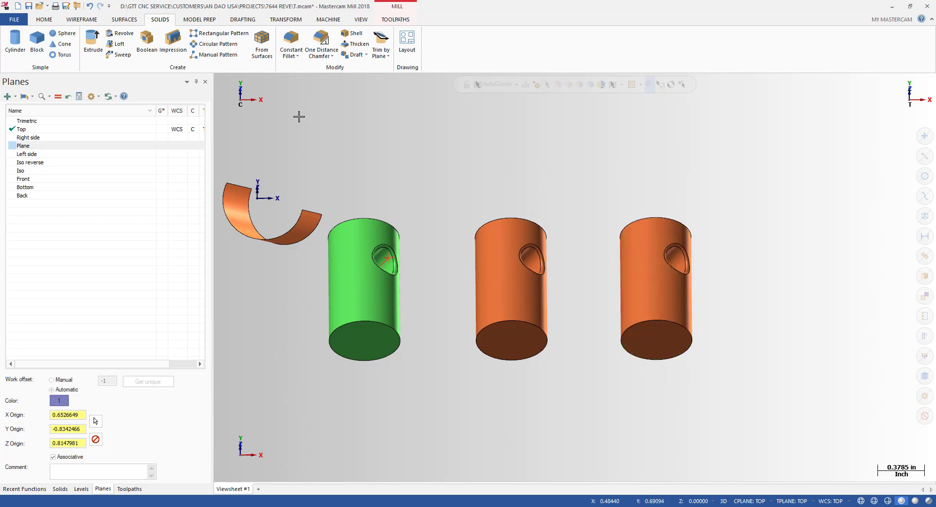
pyautogui.click(262, 59)
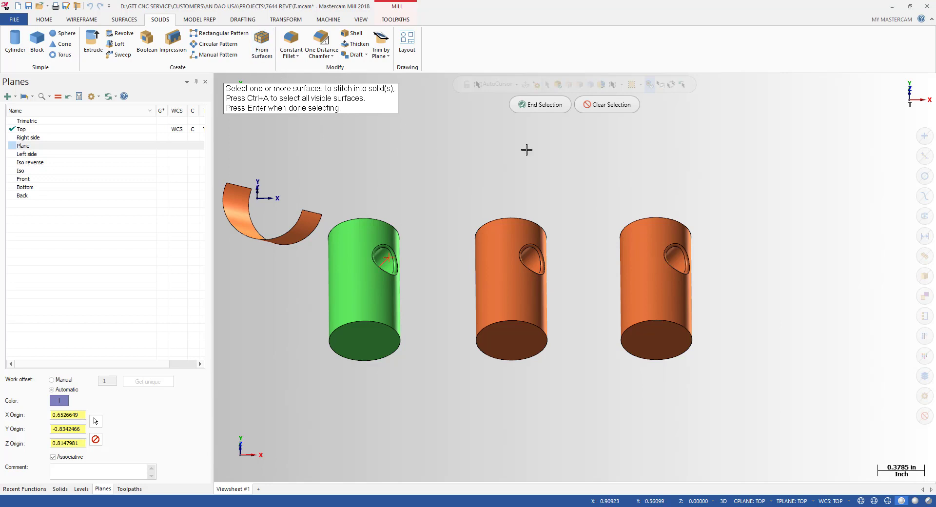
pyautogui.moveTo(598, 176); pyautogui.dragTo(746, 408)
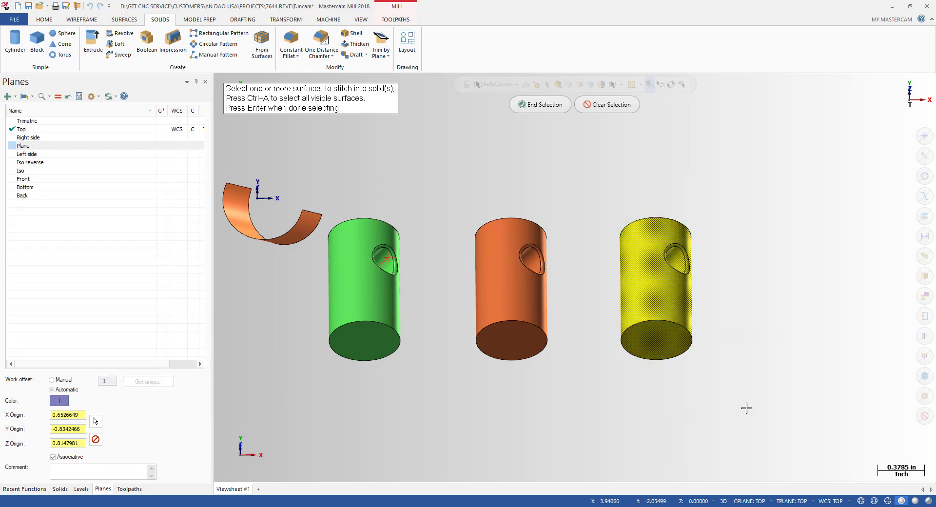
pyautogui.click(535, 105)
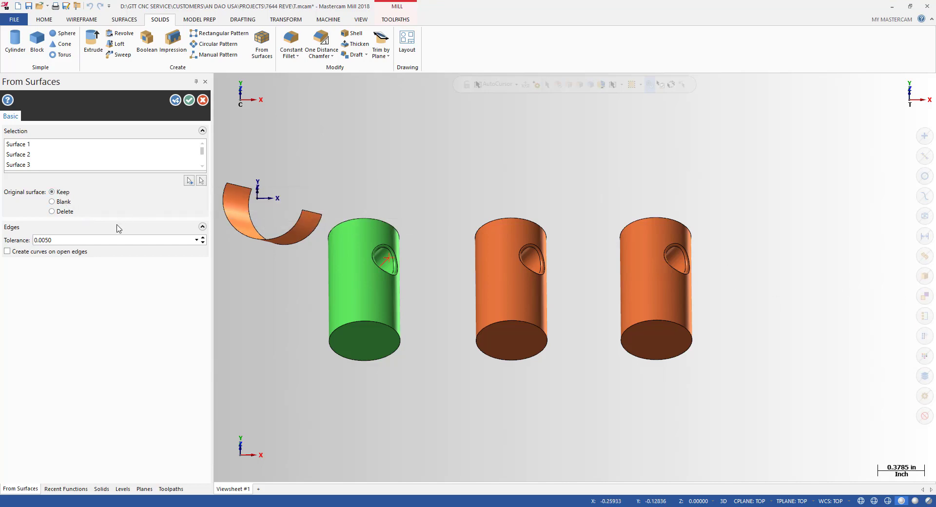
pyautogui.click(51, 211)
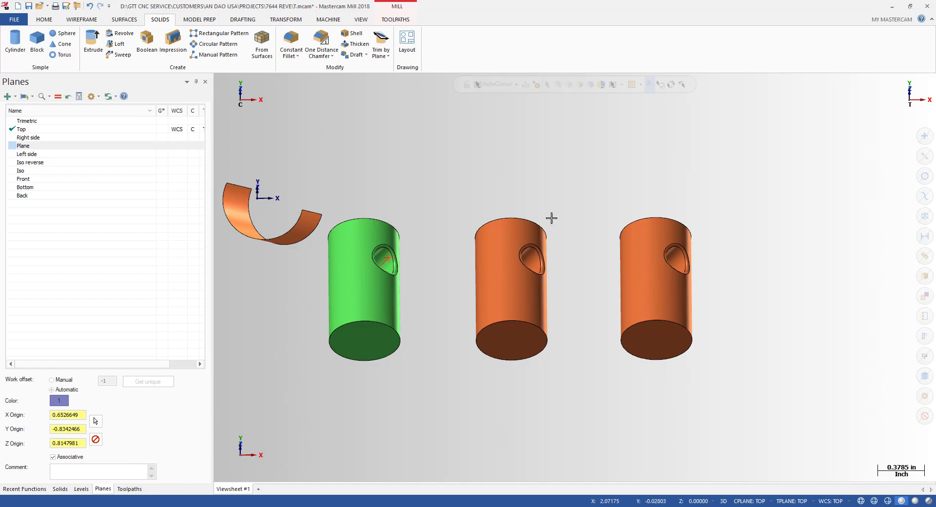
# Step: Zoom the view to show the three holed cylinders and bring up the Model Prep tools
pyautogui.scroll(2, 743, 285)
pyautogui.scroll(1, 601, 261)
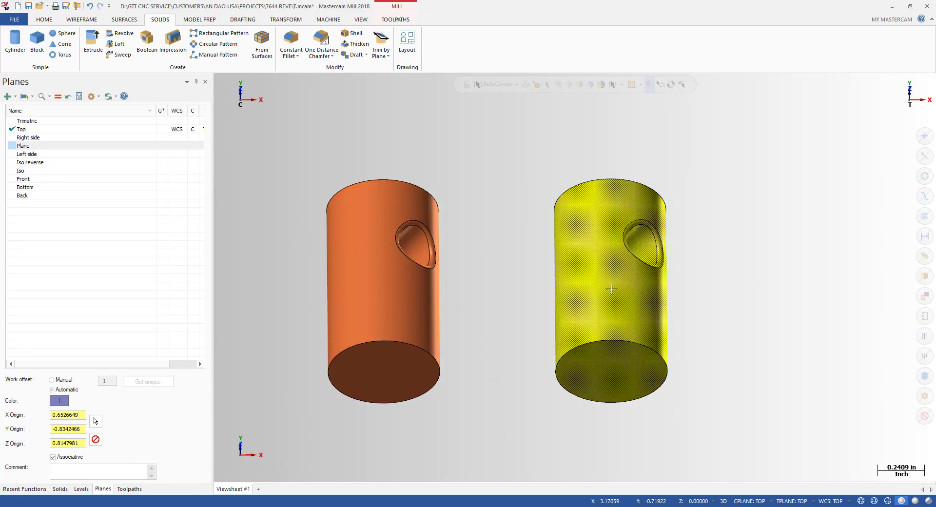
pyautogui.scroll(-2, 611, 289)
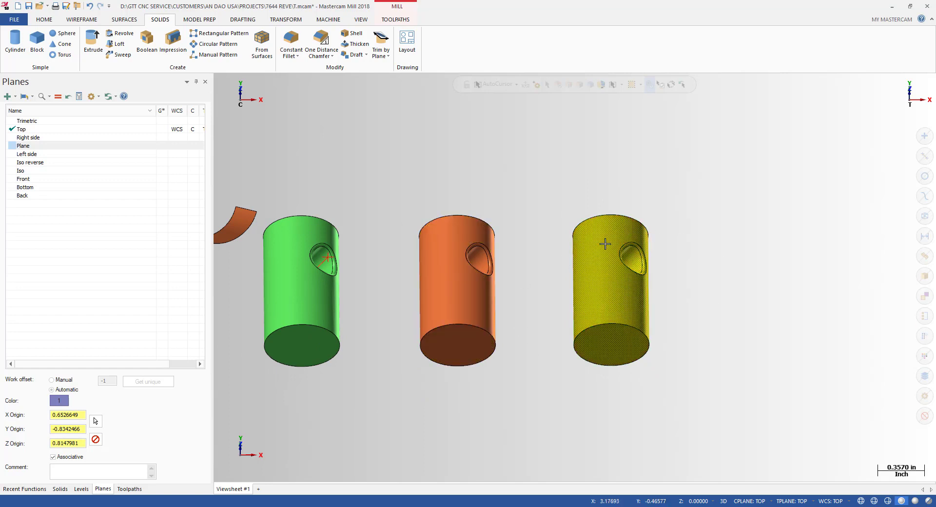
pyautogui.scroll(-1, 713, 333)
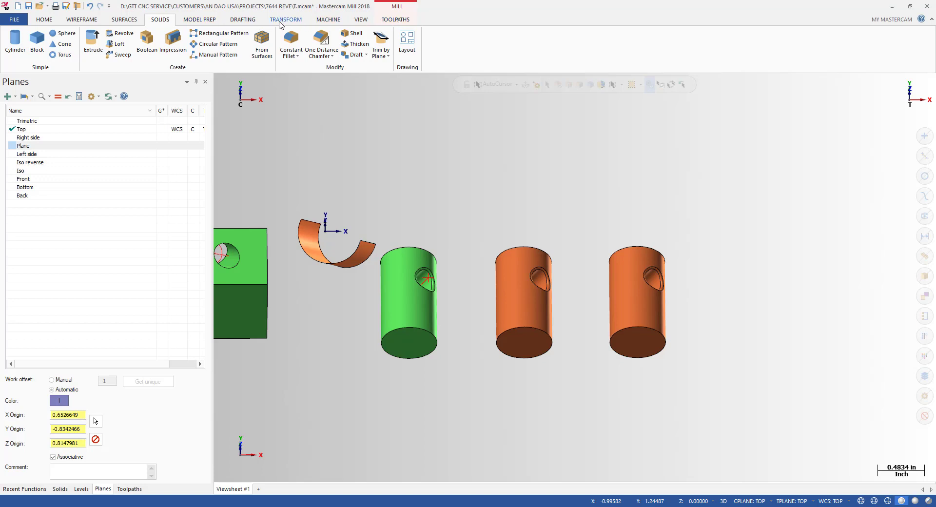
pyautogui.click(197, 20)
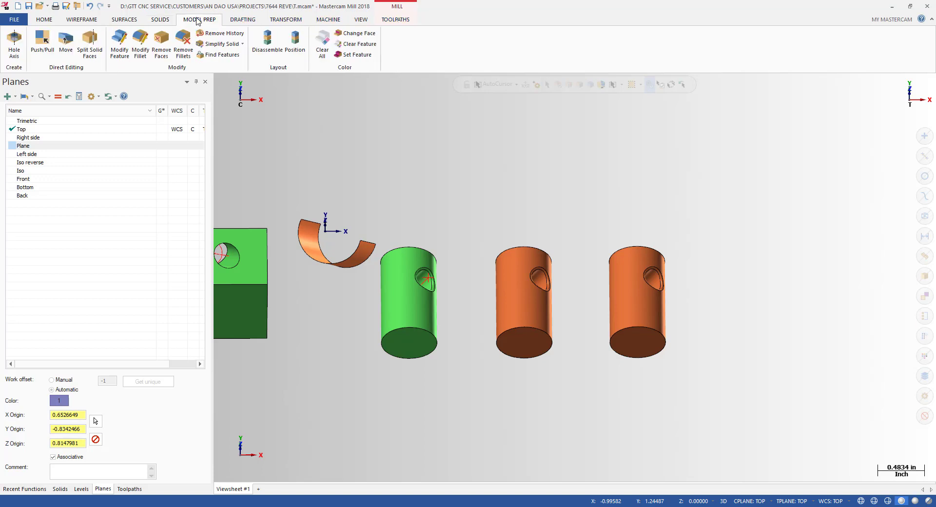
# Step: Create a Hole Axis line through the right cylinder's side hole, then switch to Top view
pyautogui.click(14, 44)
pyautogui.scroll(1, 683, 297)
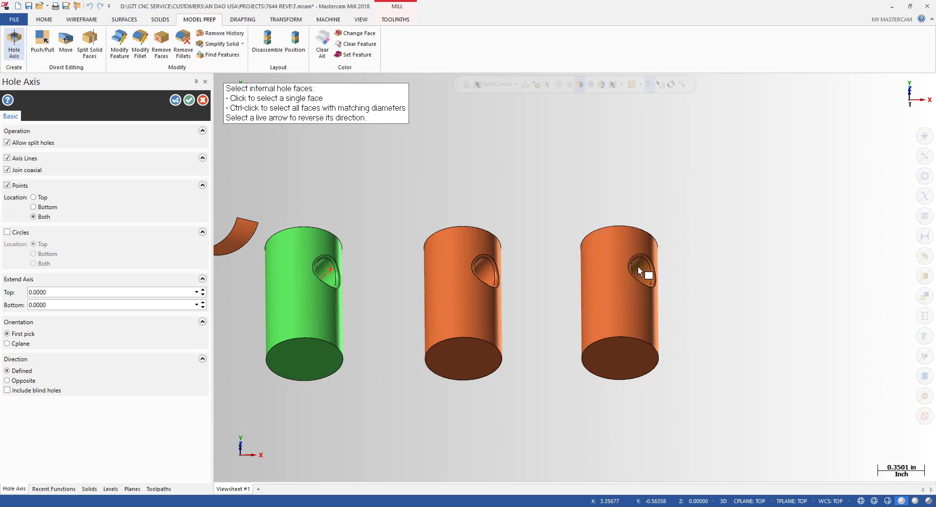
pyautogui.click(642, 271)
pyautogui.press('Return')
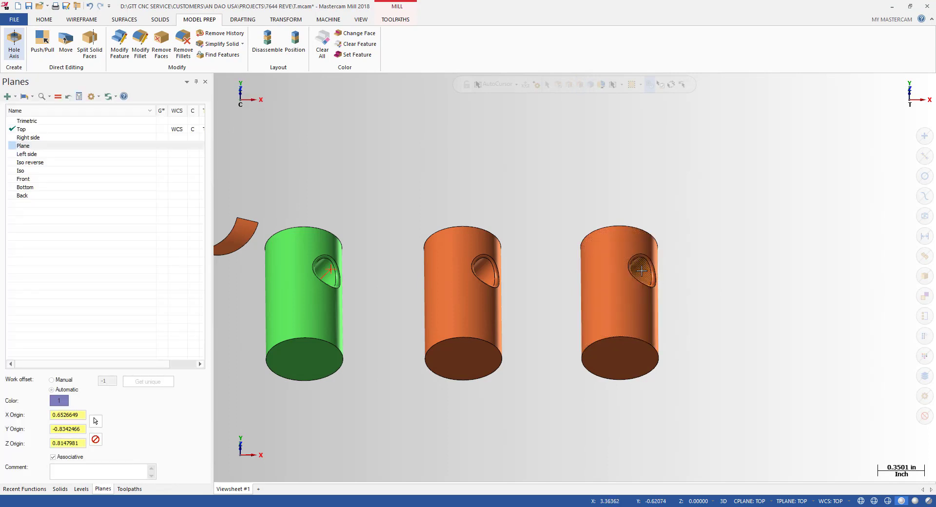
pyautogui.click(14, 44)
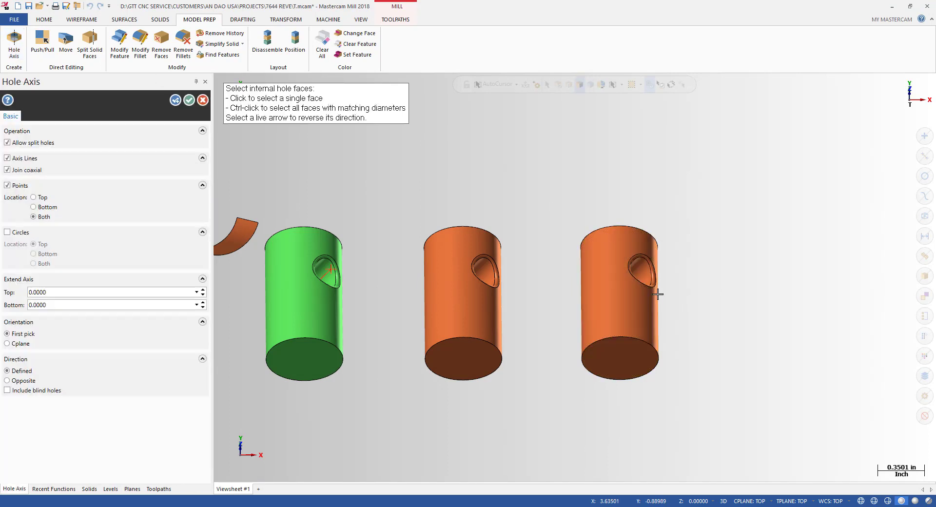
pyautogui.click(190, 101)
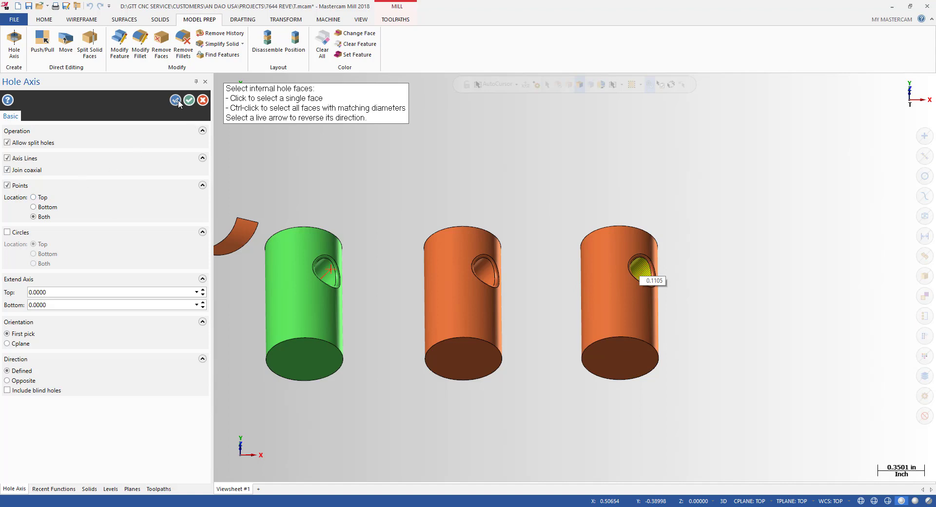
pyautogui.scroll(-2, 658, 293)
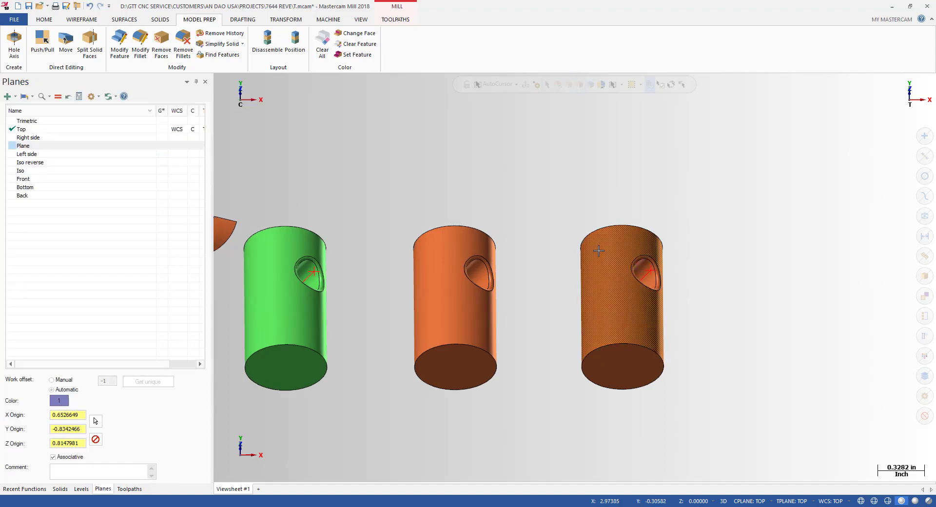
pyautogui.hotkey('alt', '1')
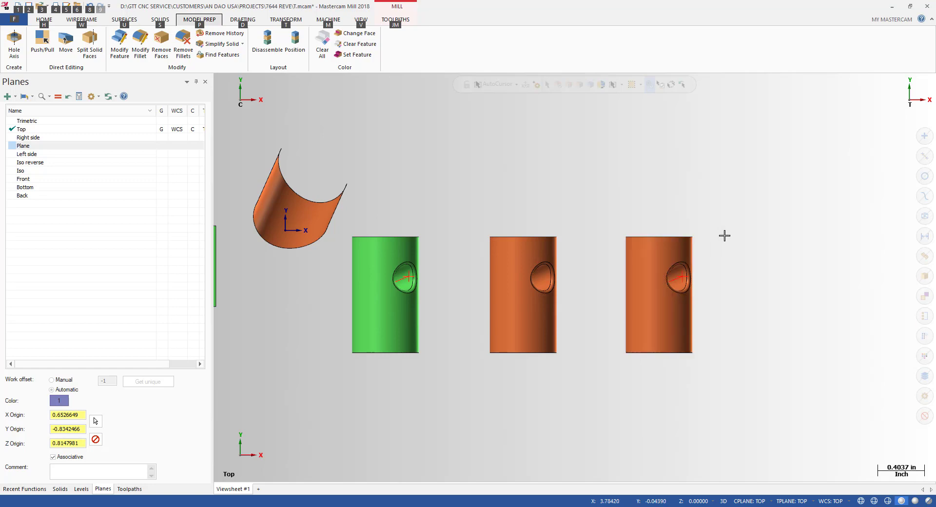
# Step: Window-select the rightmost cylinder and delete it
pyautogui.moveTo(762, 188); pyautogui.dragTo(612, 393)
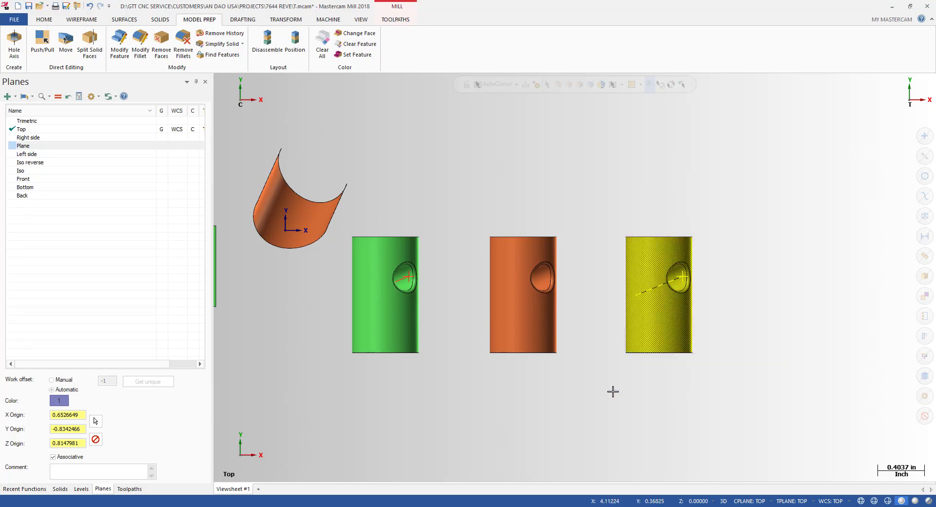
pyautogui.press('Delete')
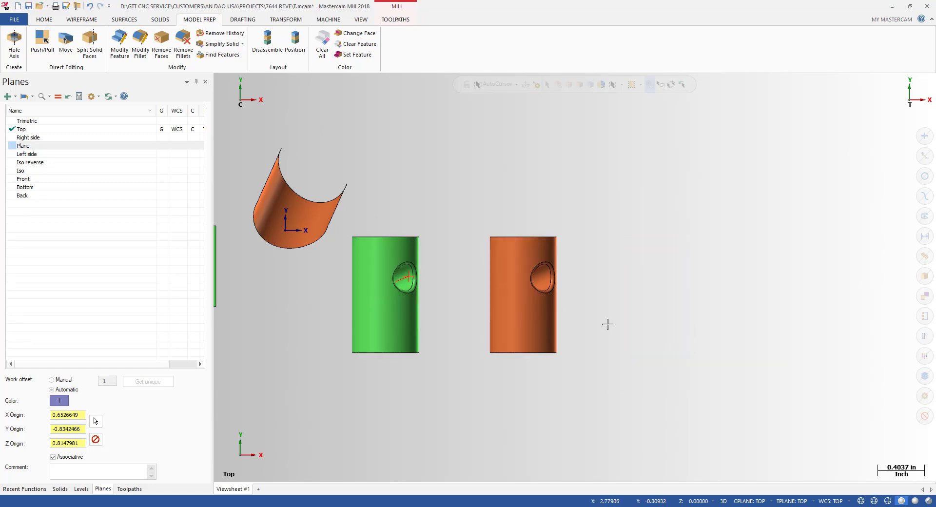
pyautogui.scroll(-3, 606, 323)
pyautogui.scroll(3, 435, 335)
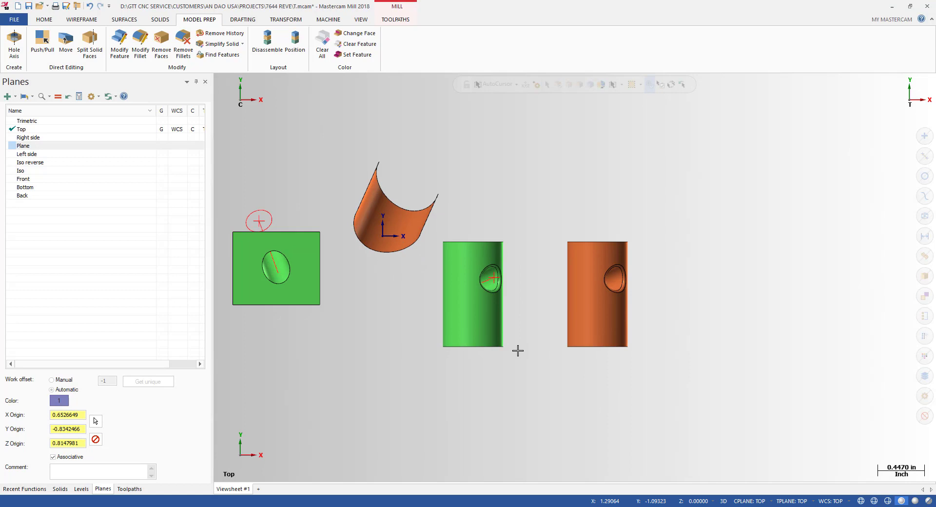
pyautogui.scroll(2, 664, 264)
# Step: Orbit between top and tilted views to inspect the remaining cylinders, then show Wireframe tools
pyautogui.moveTo(671, 270); pyautogui.dragTo(638, 341, button='middle')
pyautogui.hotkey('alt', '1')
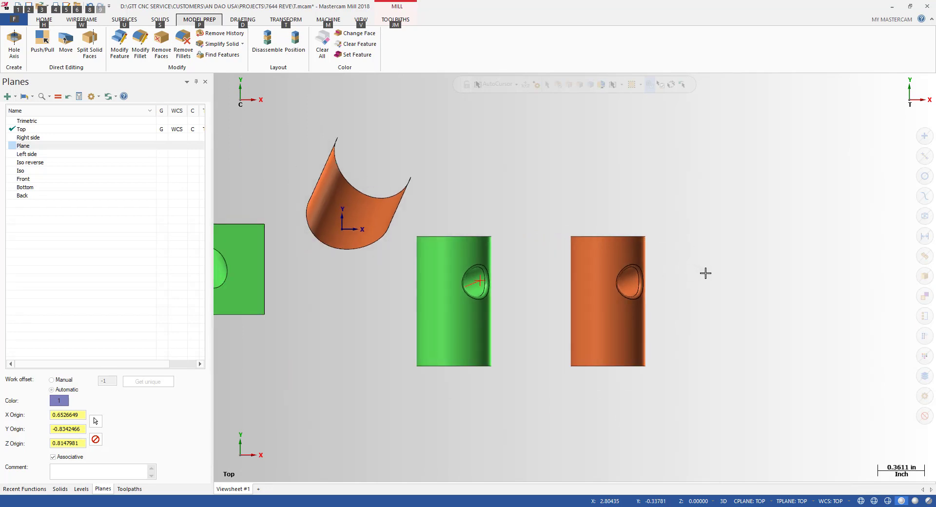
pyautogui.moveTo(705, 273); pyautogui.dragTo(626, 295, button='middle')
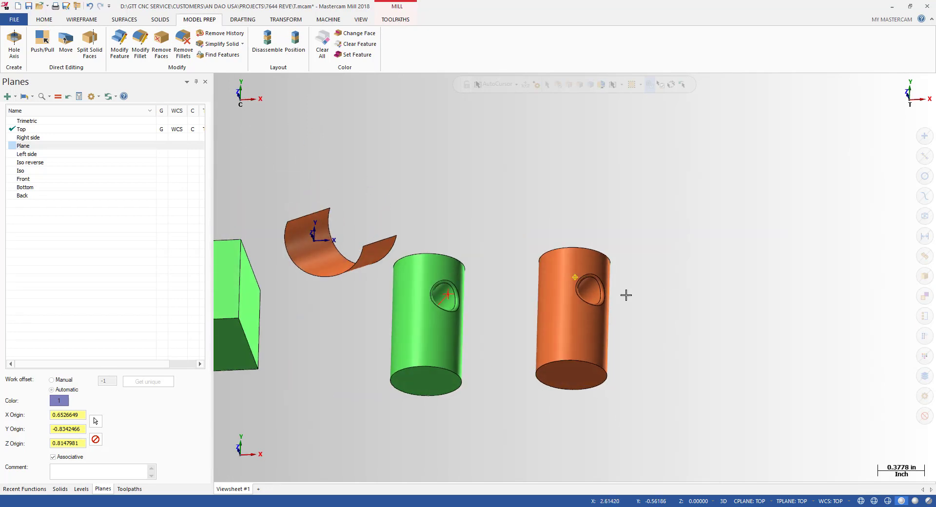
pyautogui.scroll(2, 649, 274)
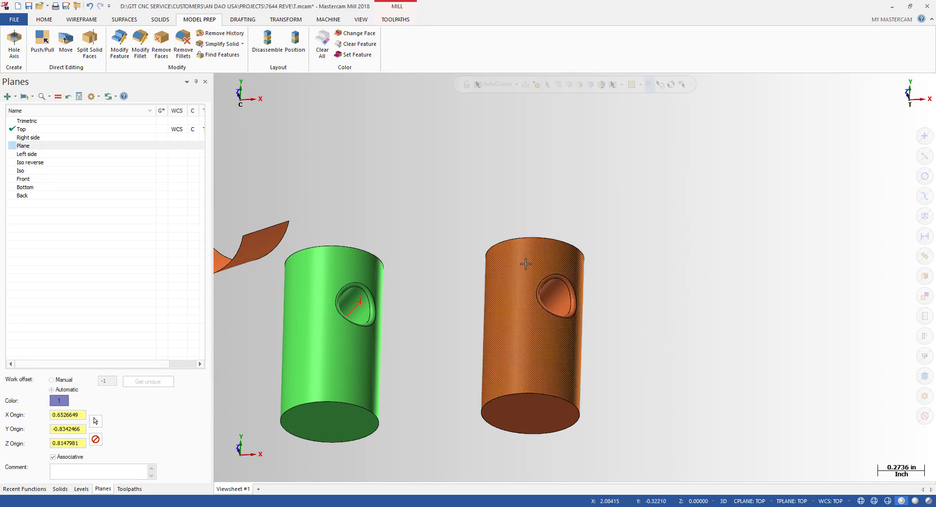
pyautogui.hotkey('alt', '1')
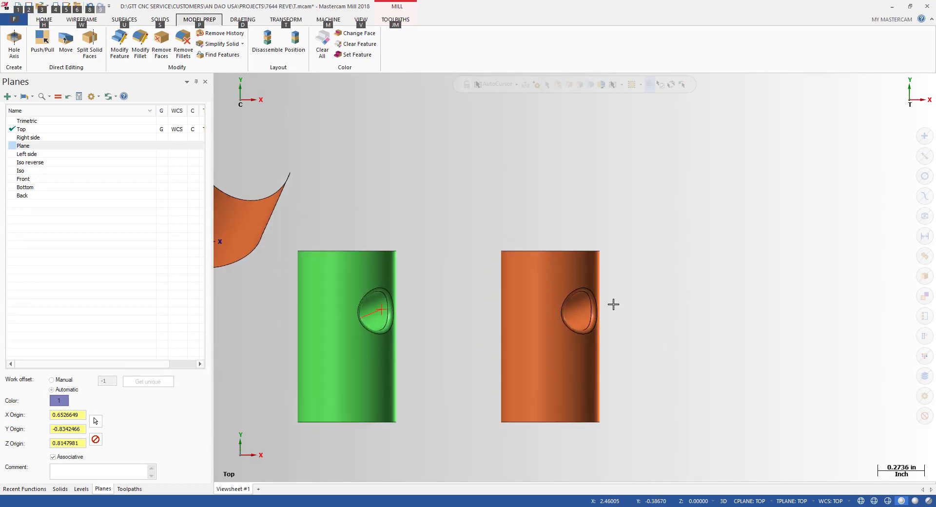
pyautogui.hotkey('alt', 'p')
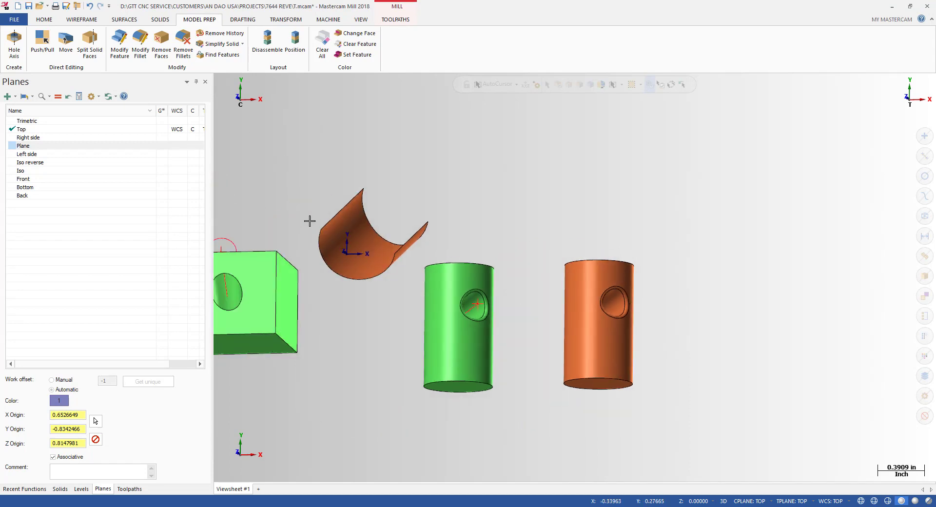
pyautogui.click(84, 23)
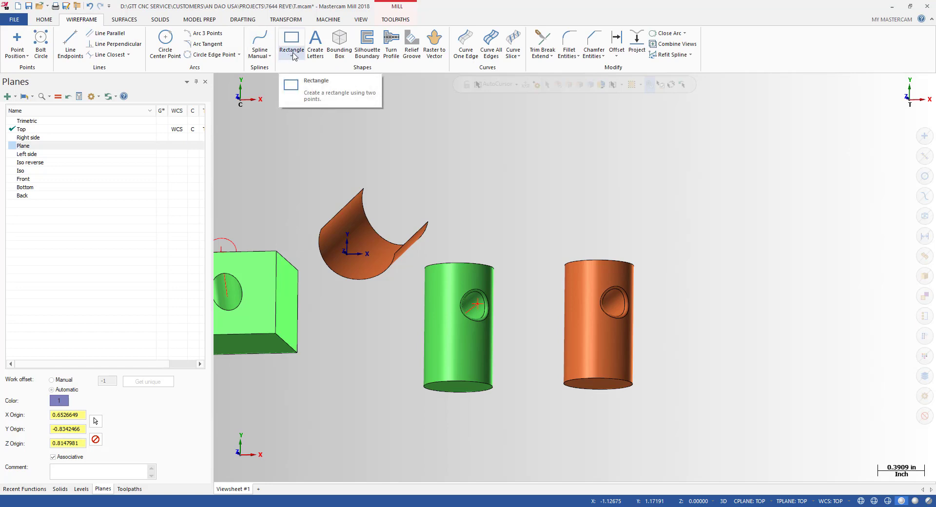
# Step: Start Curve Flowline and pick the half-cylinder surface
pyautogui.click(518, 57)
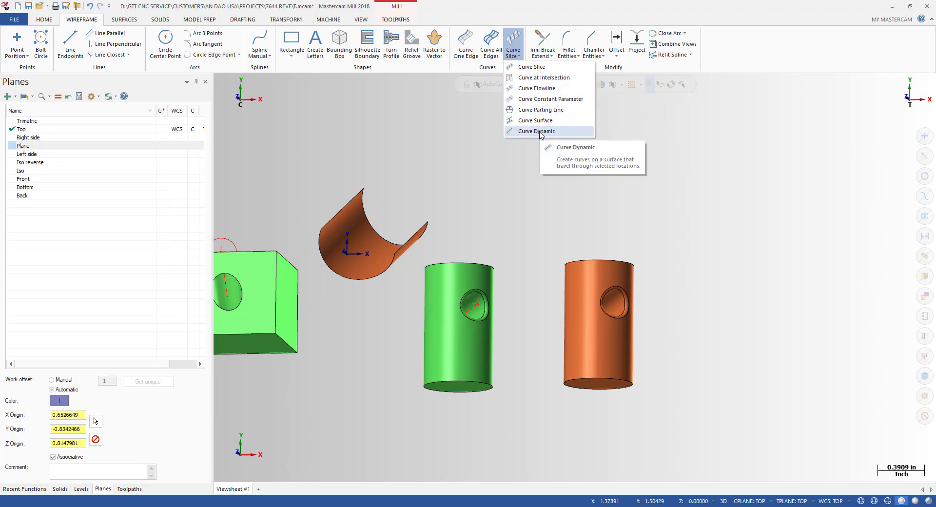
pyautogui.click(537, 88)
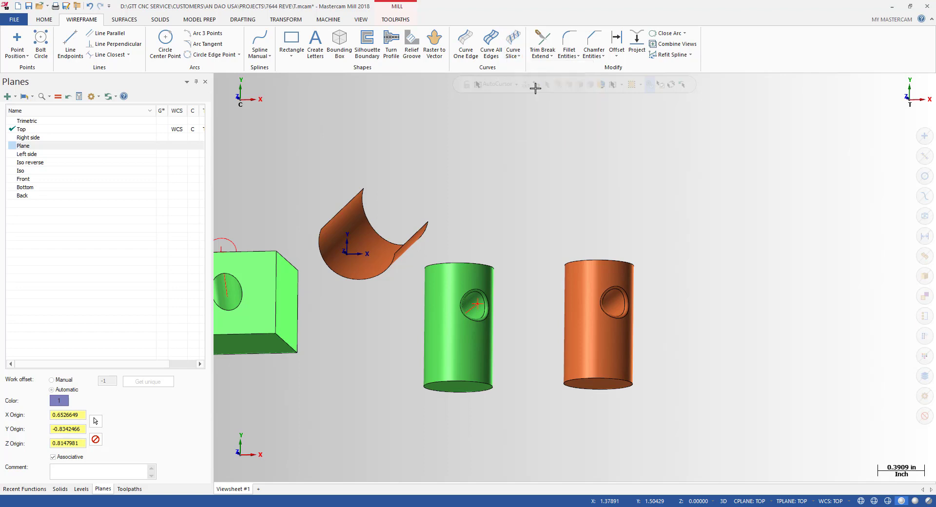
pyautogui.scroll(2, 427, 244)
pyautogui.scroll(3, 332, 229)
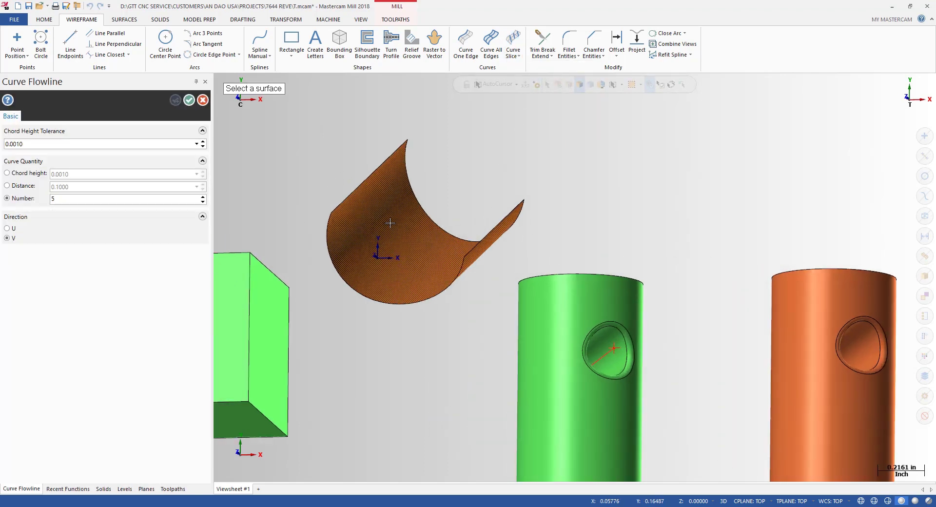
pyautogui.click(386, 225)
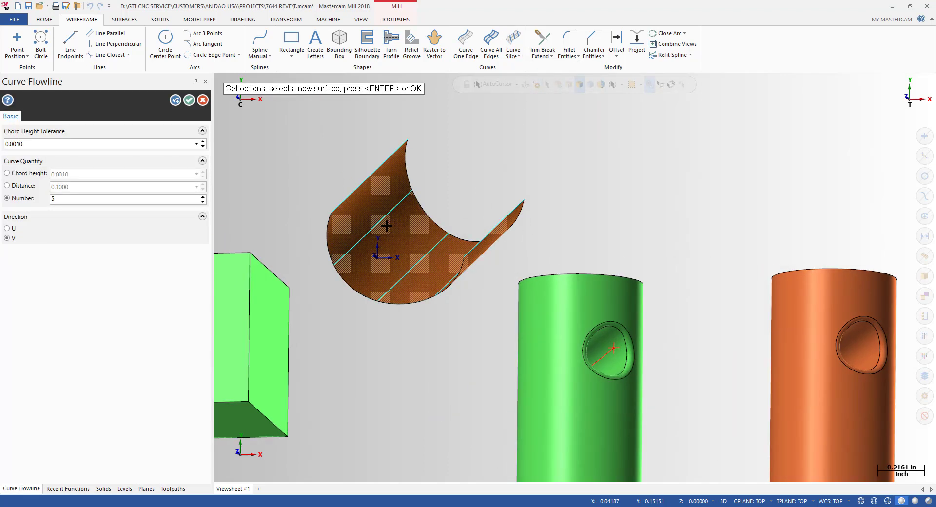
pyautogui.scroll(-3, 478, 221)
pyautogui.scroll(2, 455, 225)
pyautogui.moveTo(456, 225); pyautogui.dragTo(430, 230, button='middle')
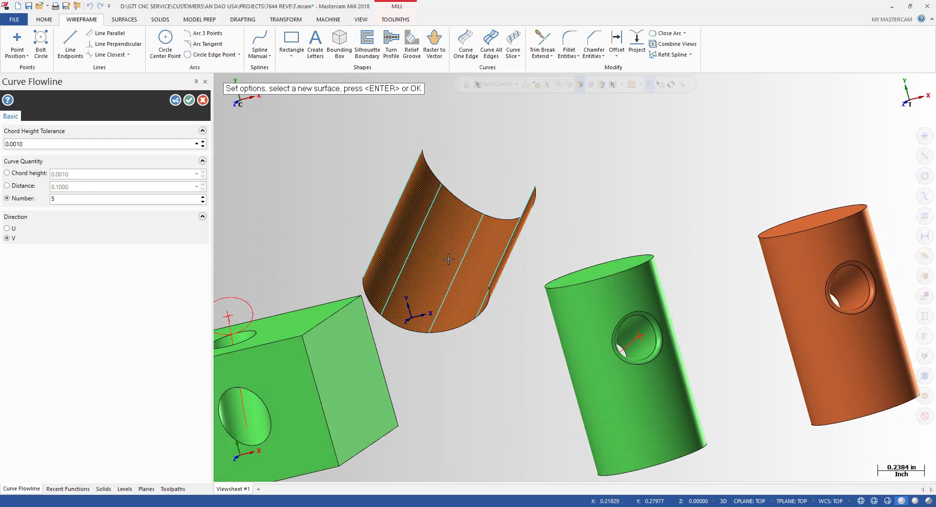
pyautogui.moveTo(487, 255); pyautogui.dragTo(504, 234, button='middle')
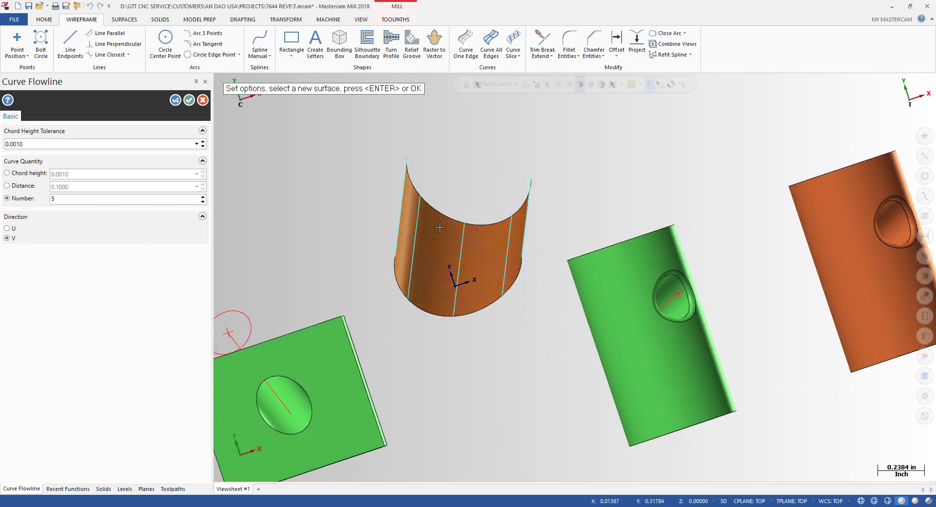
pyautogui.moveTo(381, 225); pyautogui.dragTo(273, 235, button='middle')
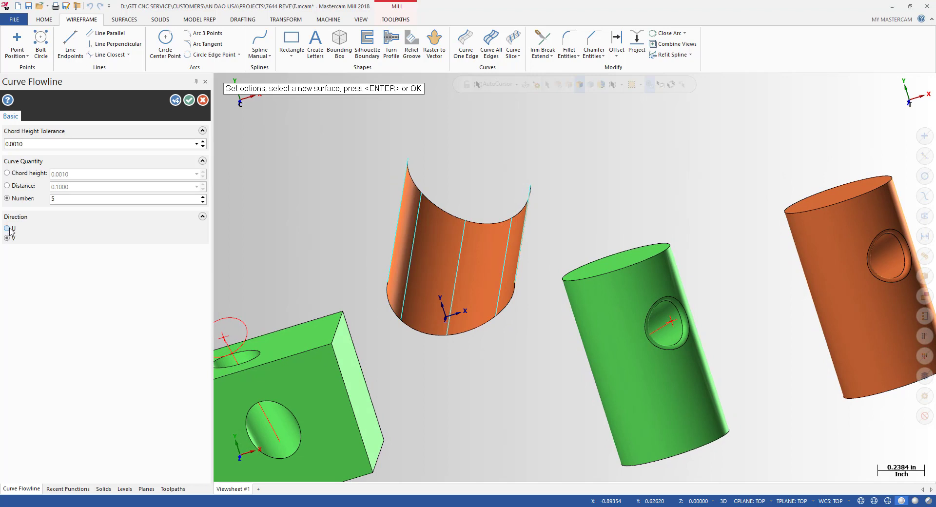
# Step: Compare the flowline preview in the U and V directions, settling on U
pyautogui.click(7, 229)
pyautogui.click(9, 238)
pyautogui.click(7, 228)
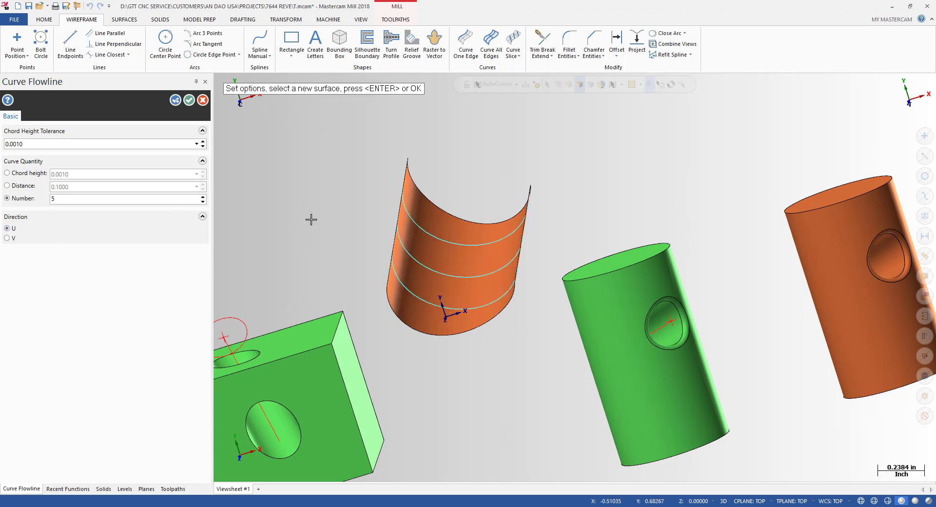
pyautogui.click(8, 238)
pyautogui.click(7, 228)
pyautogui.click(8, 238)
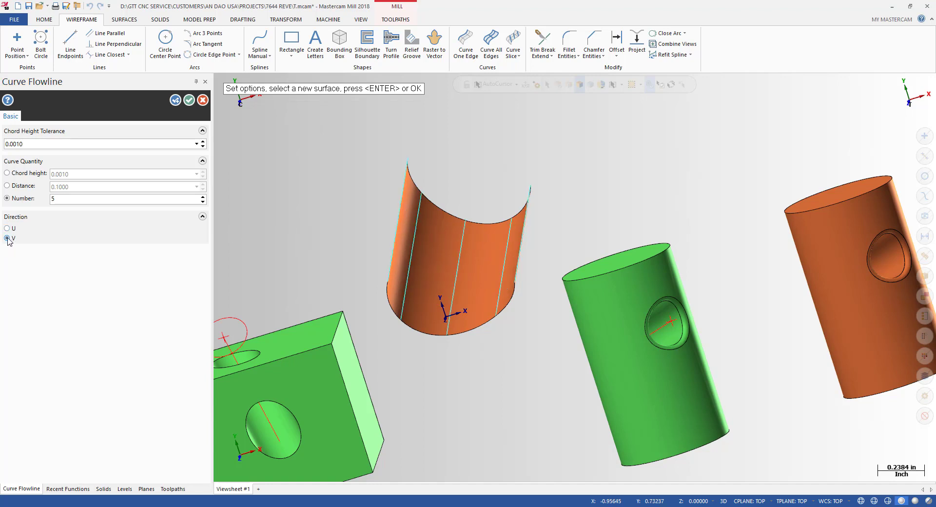
pyautogui.click(7, 228)
pyautogui.click(8, 228)
pyautogui.click(8, 239)
pyautogui.click(8, 228)
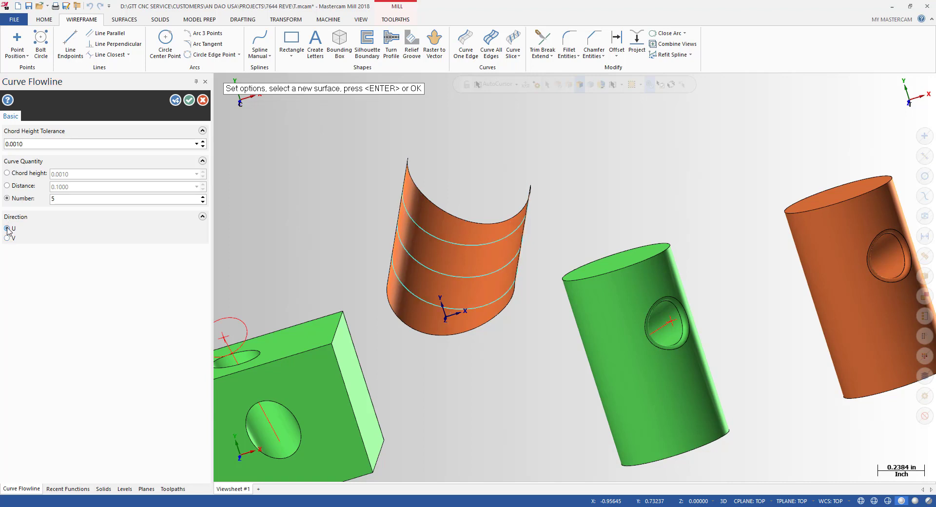
# Step: Try chord-height and distance spacing, then return to a fixed number of curves, entering 2
pyautogui.doubleClick(54, 198)
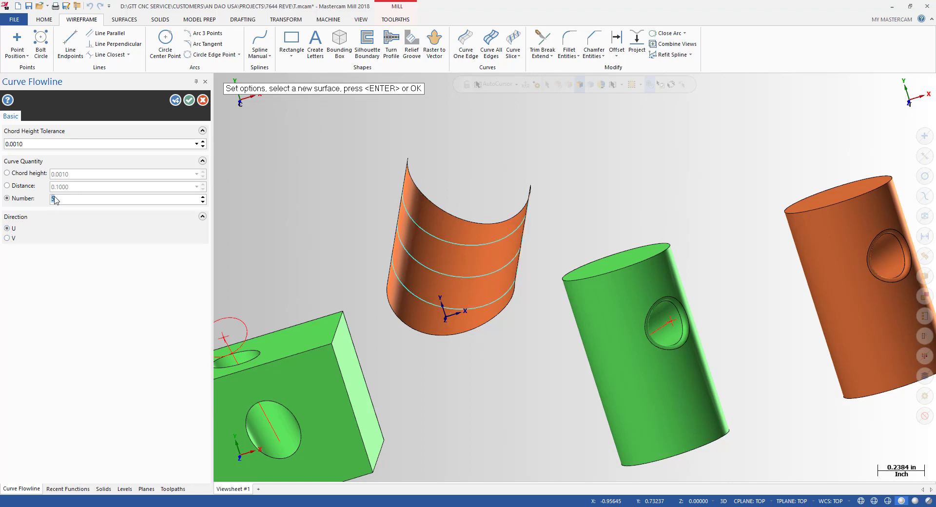
pyautogui.click(24, 175)
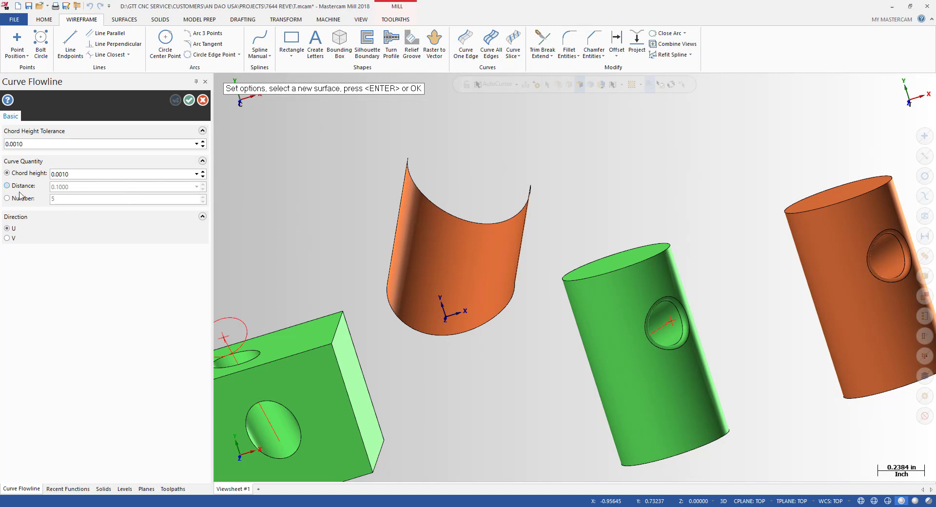
pyautogui.click(18, 189)
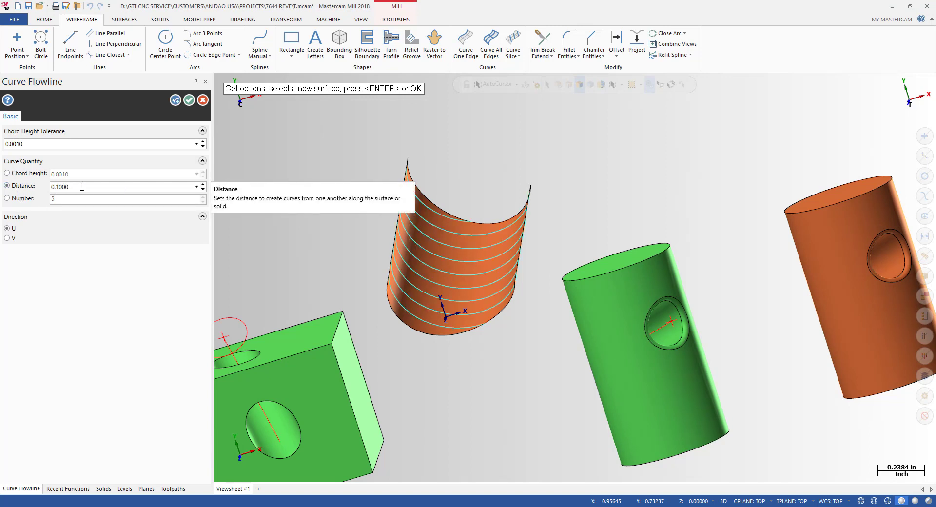
pyautogui.doubleClick(54, 186)
pyautogui.click(35, 200)
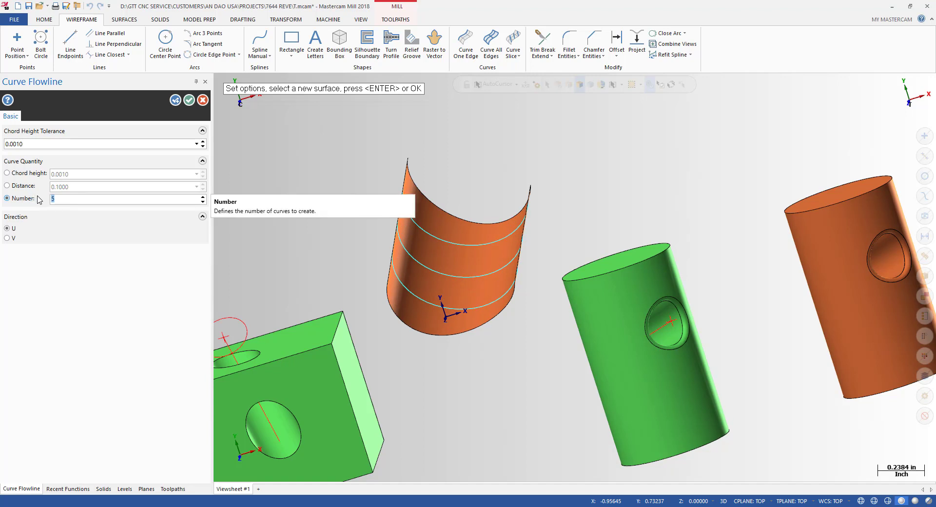
pyautogui.write('2')
pyautogui.scroll(-2, 344, 295)
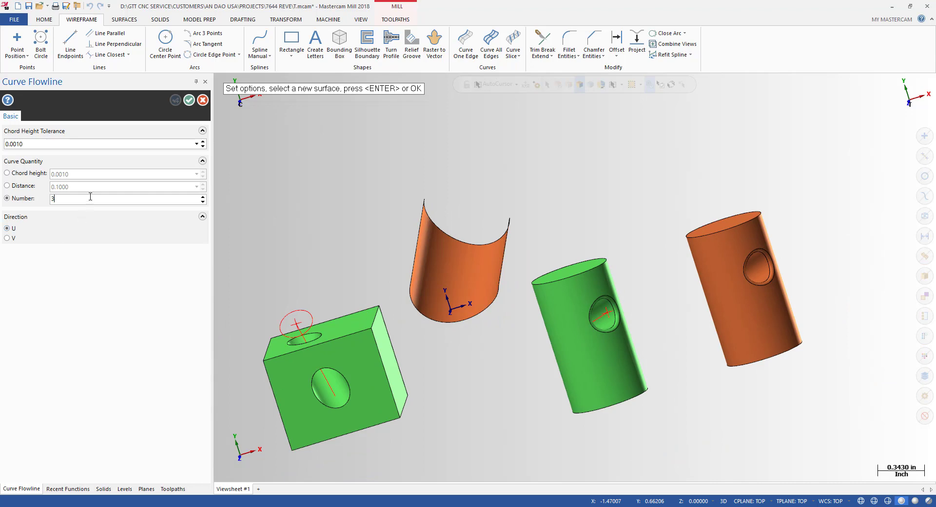
pyautogui.press('Tab')
# Step: Preview lengthwise curves, switch back to curves running around the surface, and accept them
pyautogui.moveTo(370, 293); pyautogui.dragTo(444, 281, button='middle')
pyautogui.scroll(2, 396, 305)
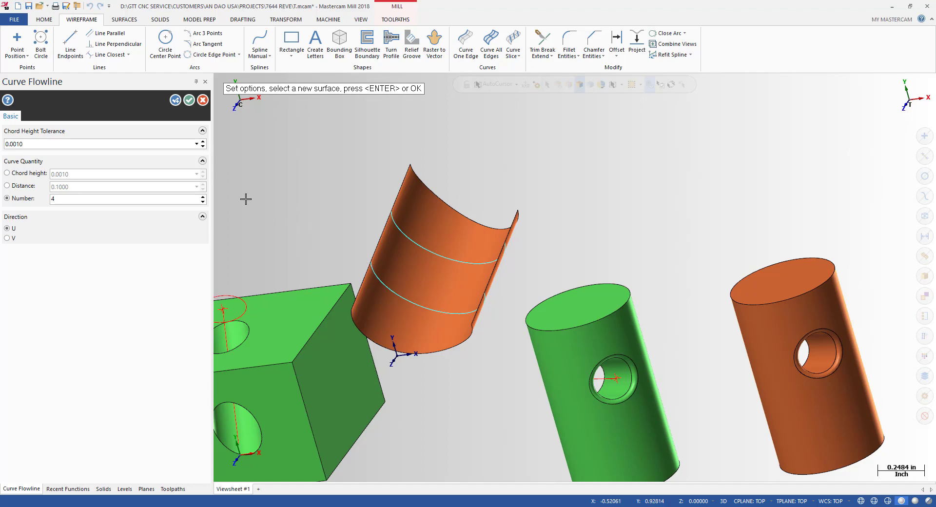
pyautogui.moveTo(439, 263)
pyautogui.mouseDown(button='middle')
pyautogui.moveTo(506, 281)
pyautogui.moveTo(530, 318)
pyautogui.moveTo(439, 260)
pyautogui.mouseUp(button='middle')
pyautogui.scroll(2, 440, 261)
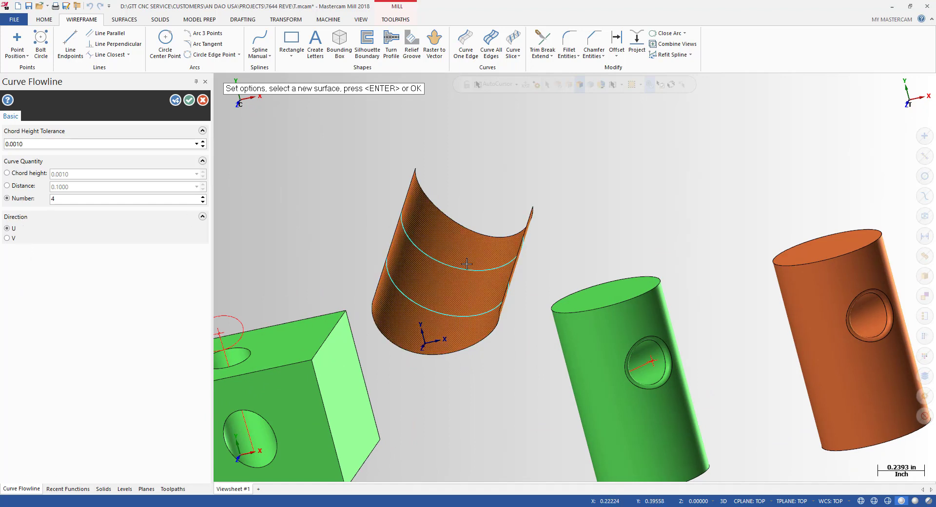
pyautogui.click(15, 238)
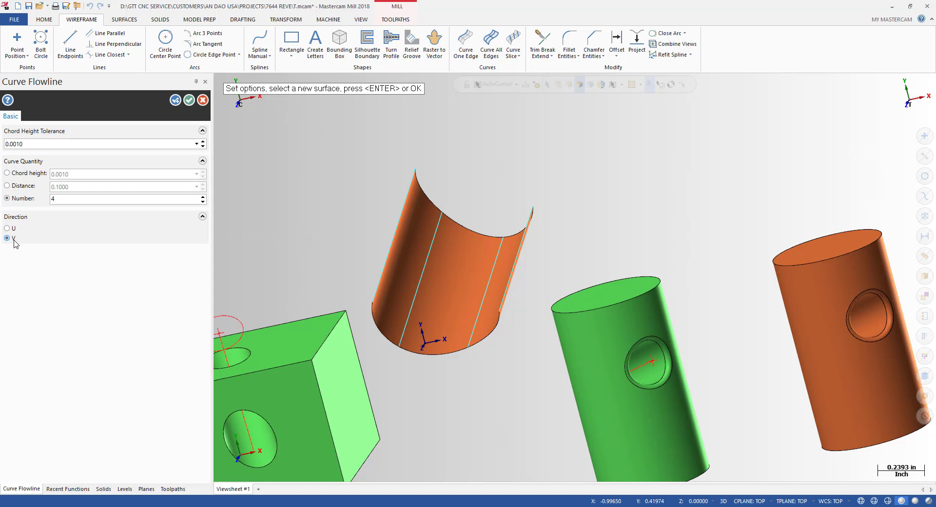
pyautogui.click(13, 229)
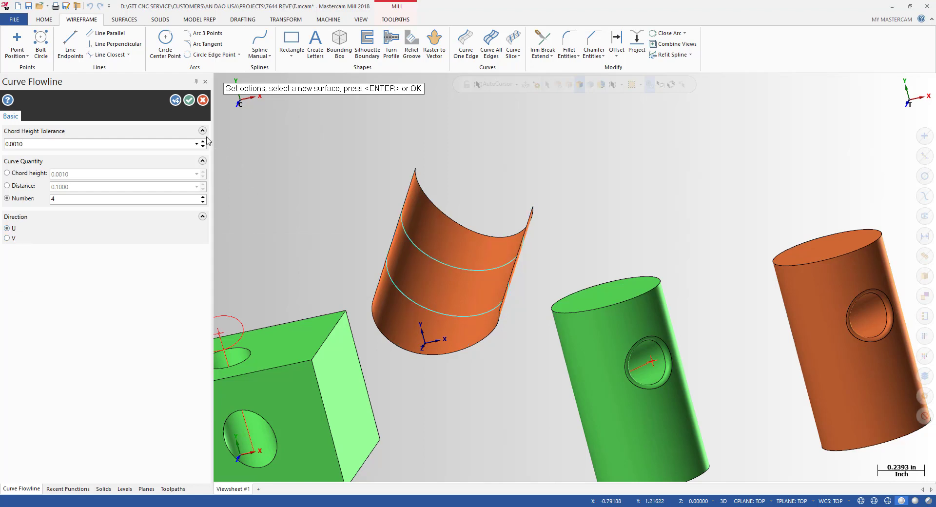
pyautogui.click(188, 103)
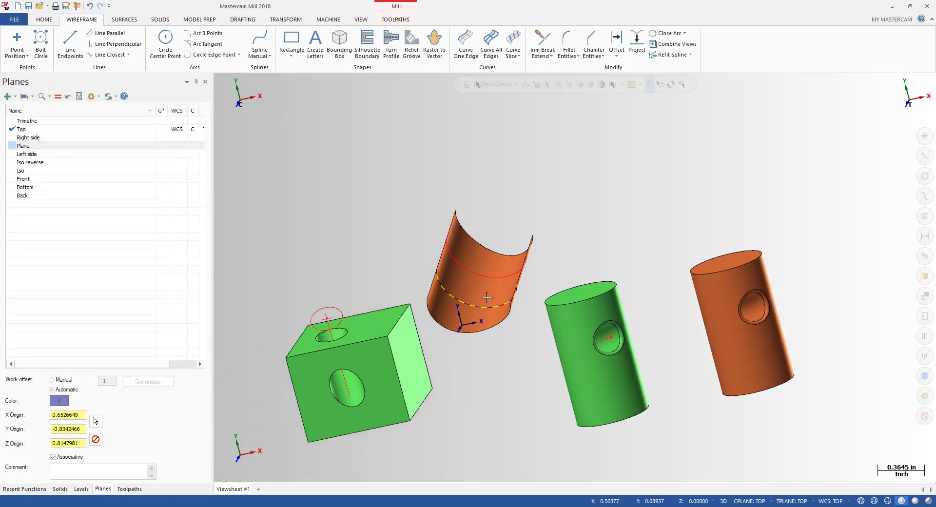
pyautogui.moveTo(522, 276); pyautogui.dragTo(461, 293, button='middle')
pyautogui.scroll(-2, 463, 333)
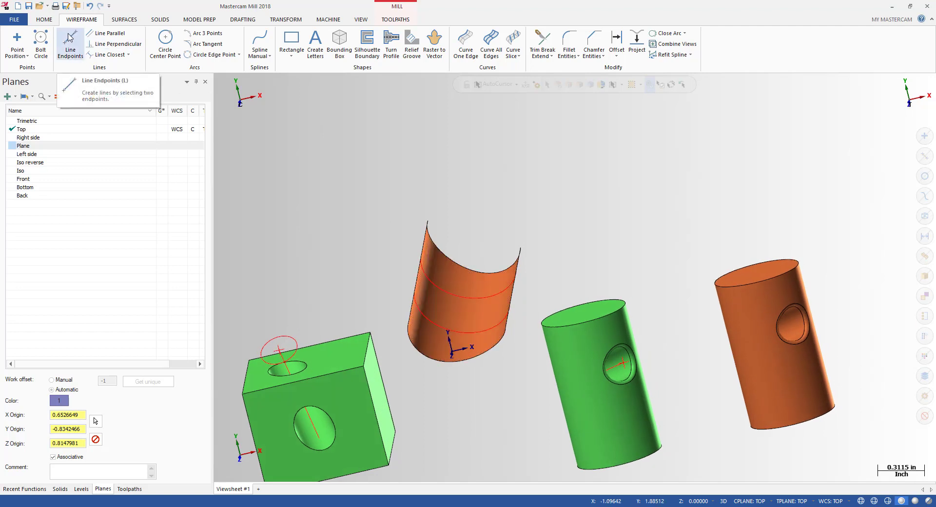
pyautogui.click(70, 39)
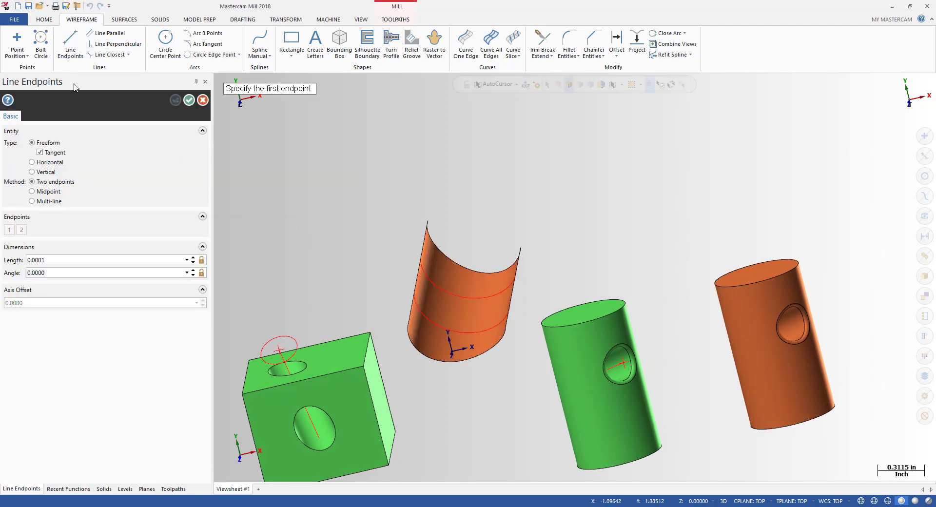
pyautogui.click(70, 39)
pyautogui.click(71, 40)
pyautogui.press('Escape')
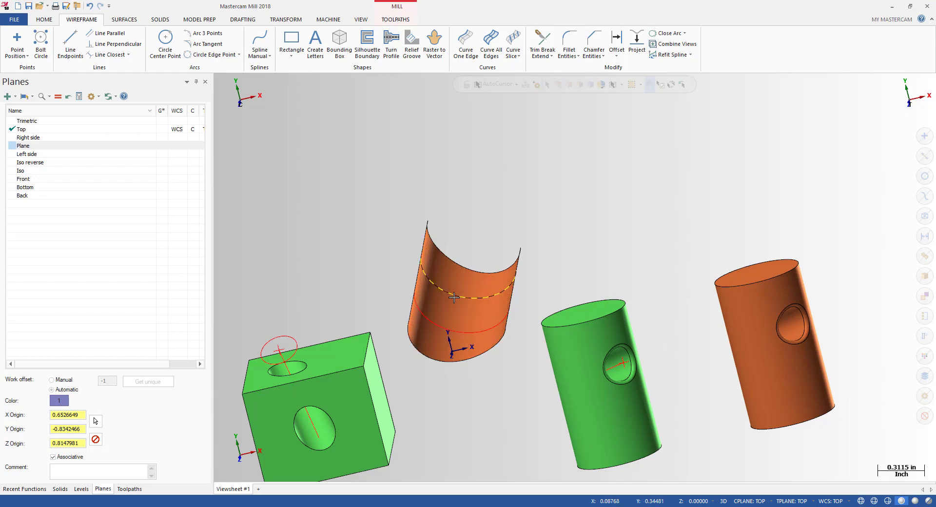
pyautogui.moveTo(453, 297); pyautogui.dragTo(492, 287, button='middle')
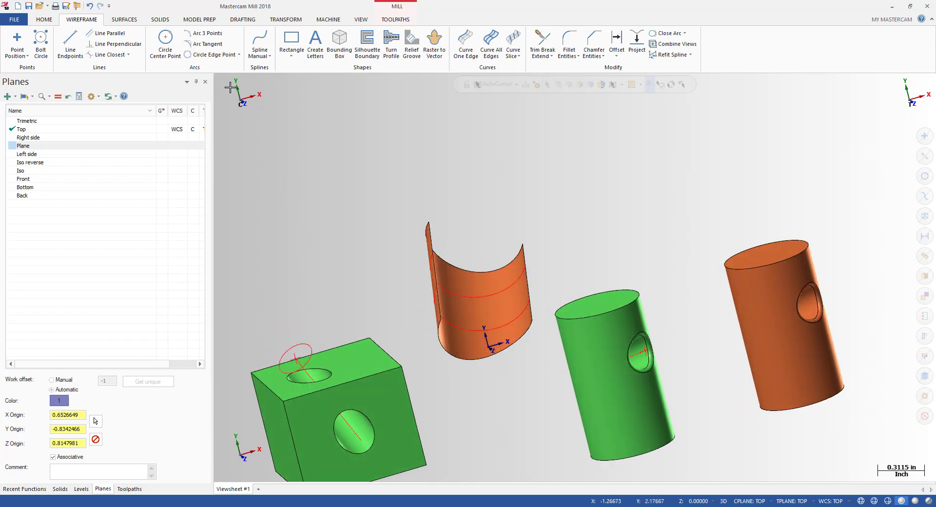
# Step: Check the upper and lower flowline curves on the half-cylinder with Analyze Dynamic
pyautogui.click(43, 19)
pyautogui.click(482, 33)
pyautogui.click(474, 303)
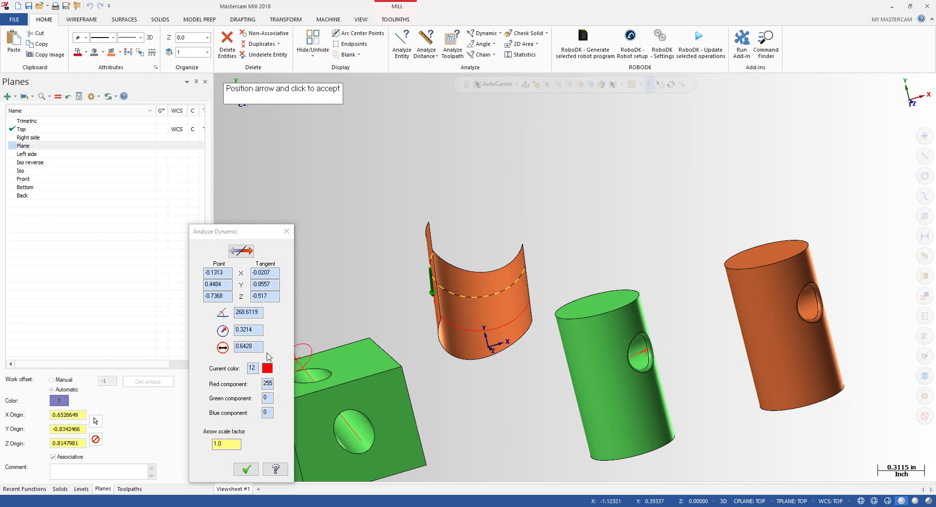
pyautogui.moveTo(259, 347); pyautogui.dragTo(235, 346)
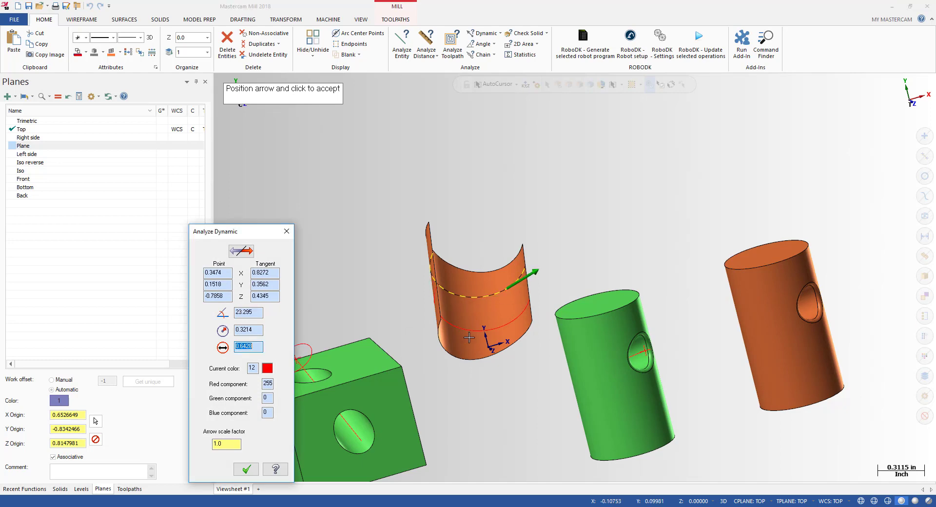
pyautogui.press('Escape')
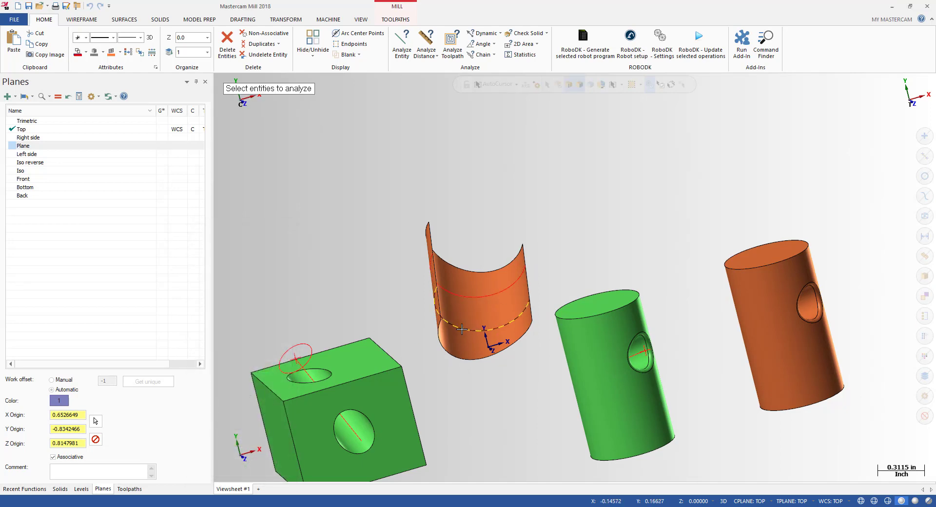
pyautogui.click(461, 330)
pyautogui.press('Escape')
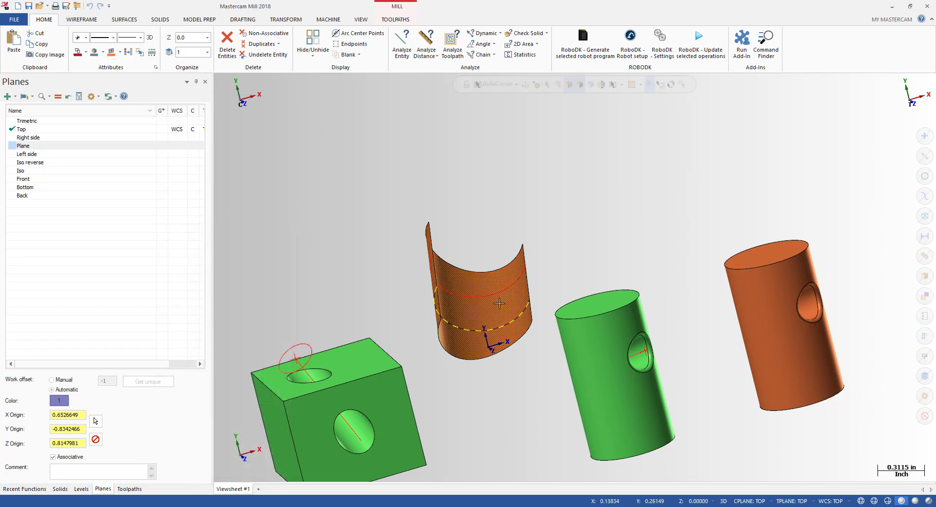
pyautogui.press('Escape')
pyautogui.scroll(2, 584, 253)
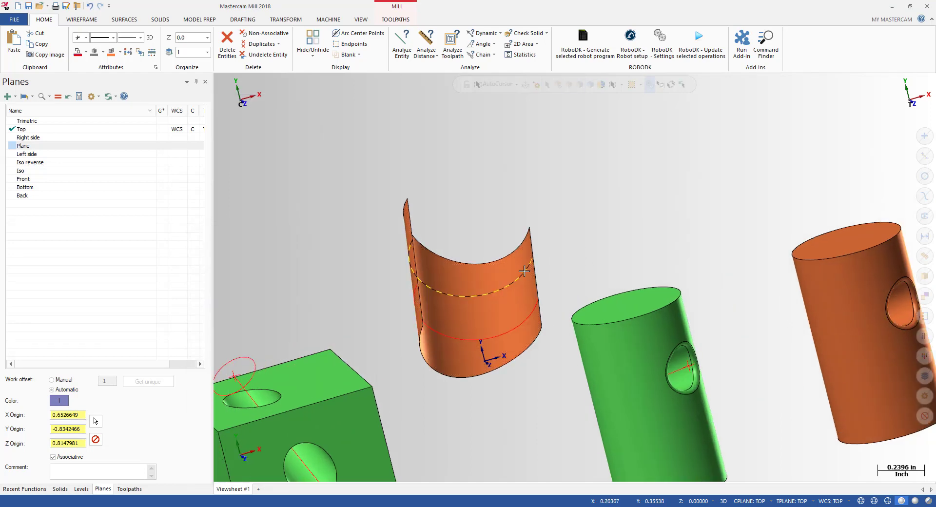
# Step: Close the selected flowline arc into a full circle with Close Arc
pyautogui.click(524, 271)
pyautogui.scroll(-2, 642, 156)
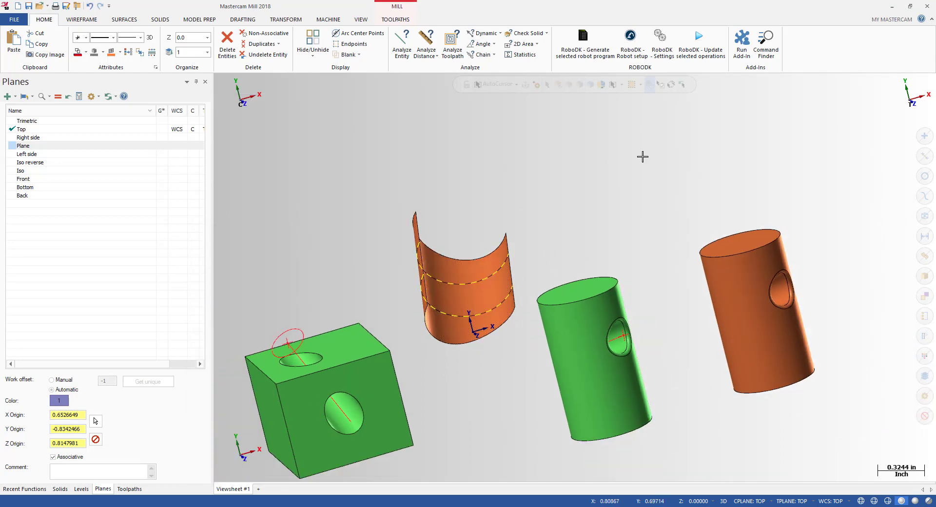
pyautogui.click(82, 19)
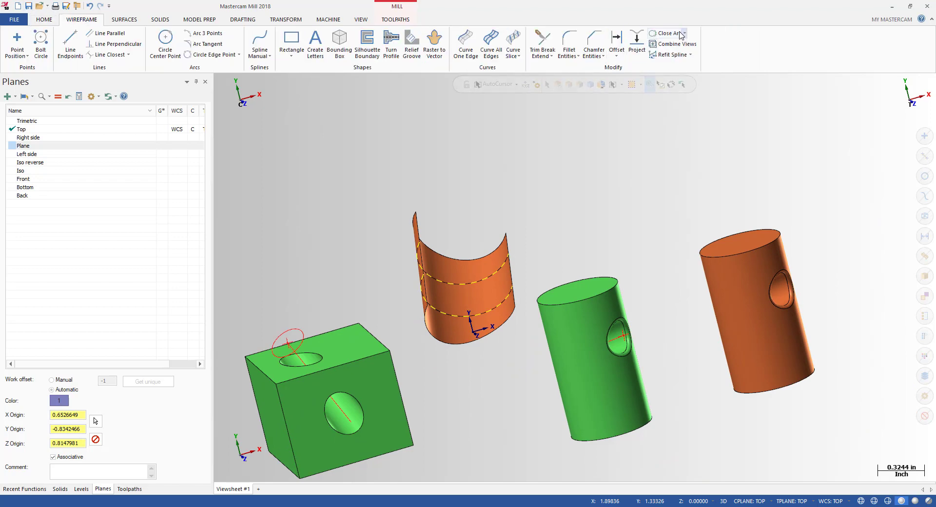
pyautogui.click(664, 34)
pyautogui.moveTo(520, 225); pyautogui.dragTo(439, 224, button='middle')
# Step: Draw a Line Endpoints axis line joining the centres of the half-cylinder's flowline circles
pyautogui.scroll(2, 432, 222)
pyautogui.click(448, 251)
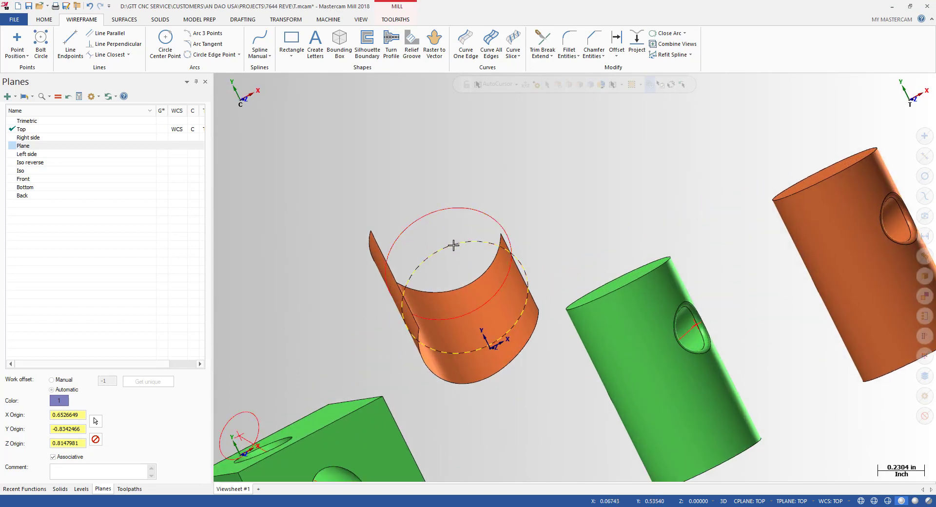
pyautogui.moveTo(549, 223); pyautogui.dragTo(508, 249, button='middle')
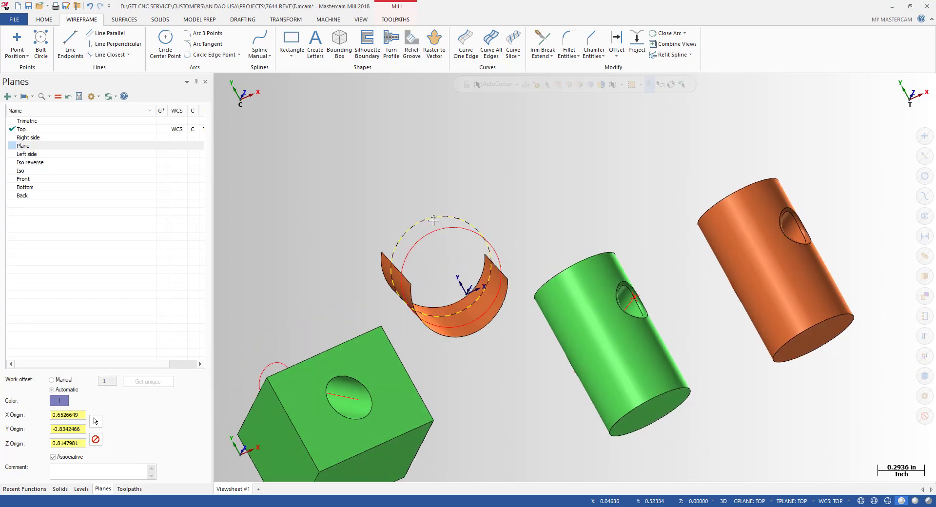
pyautogui.scroll(2, 433, 221)
pyautogui.click(69, 43)
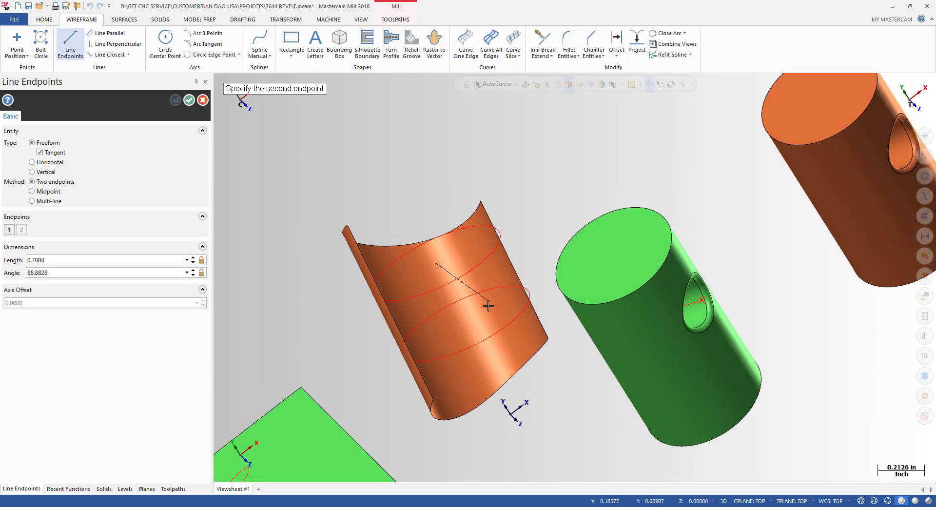
pyautogui.click(468, 326)
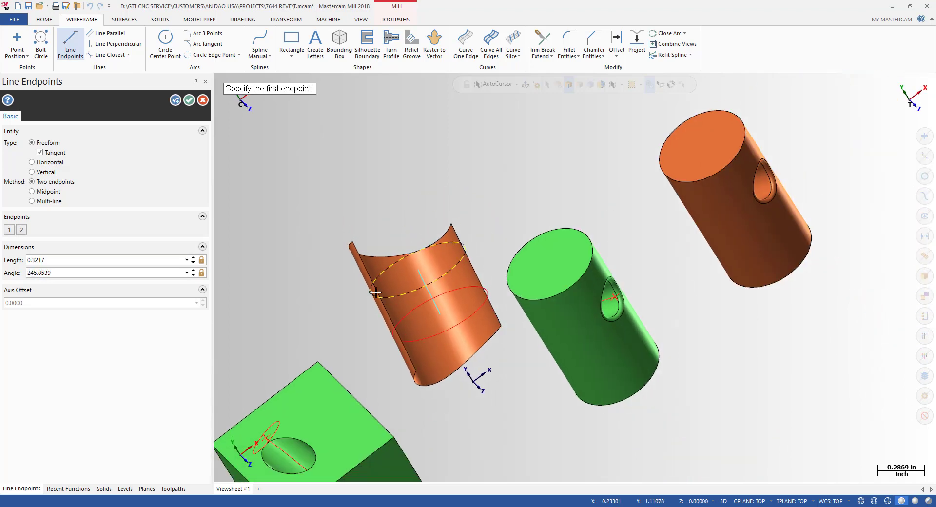
pyautogui.press('Escape')
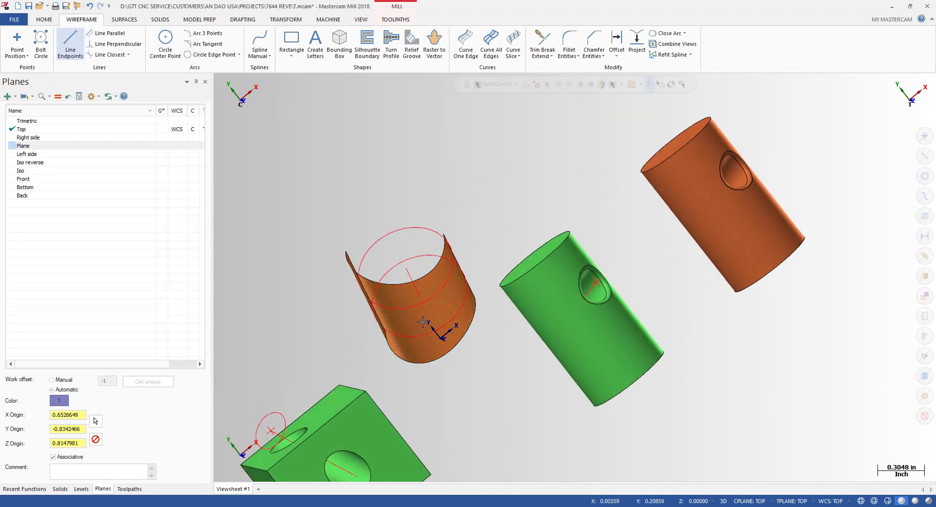
pyautogui.scroll(-3, 416, 318)
pyautogui.moveTo(415, 317); pyautogui.dragTo(460, 313, button='middle')
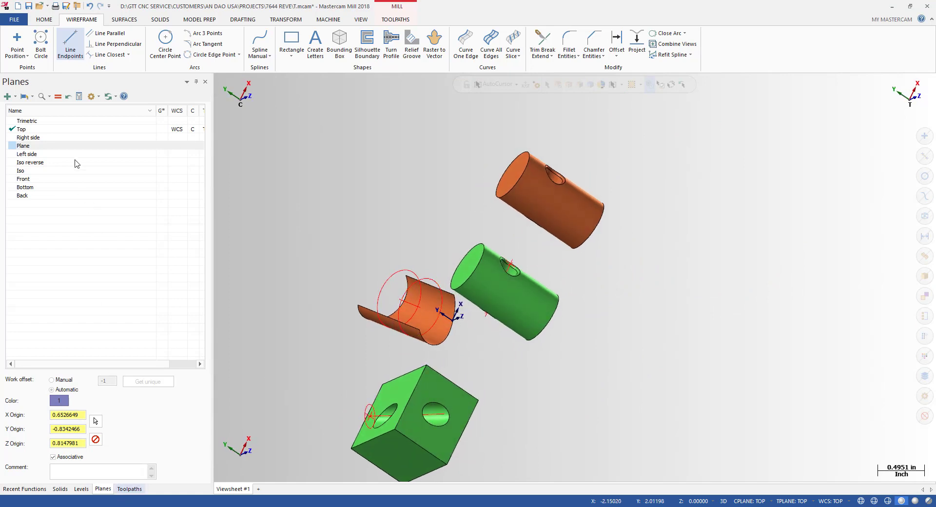
# Step: Create Plane-1 from the flowline circle on the half-cylinder
pyautogui.click(15, 97)
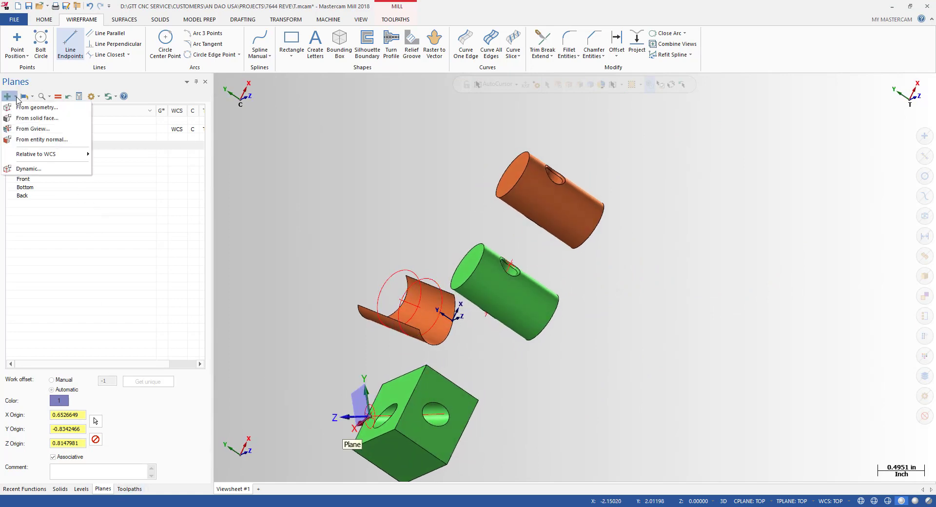
pyautogui.click(20, 97)
pyautogui.click(13, 96)
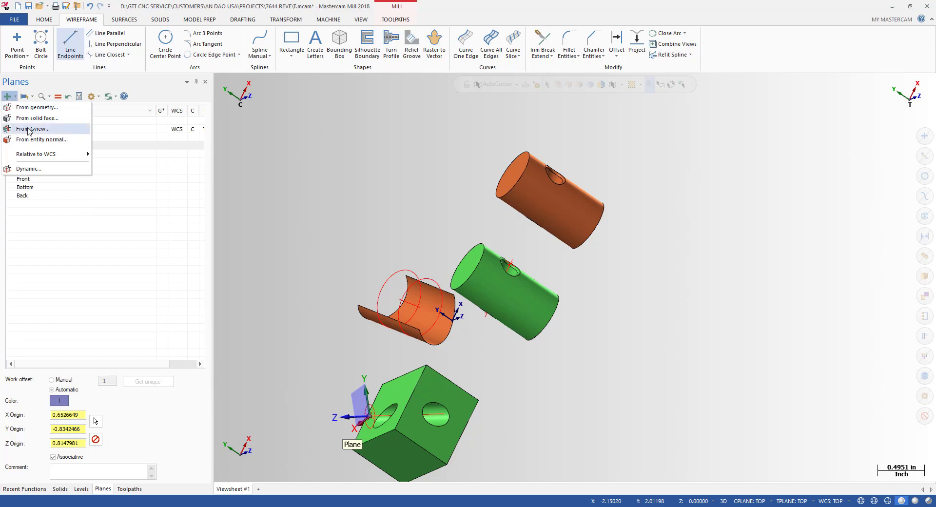
pyautogui.click(30, 108)
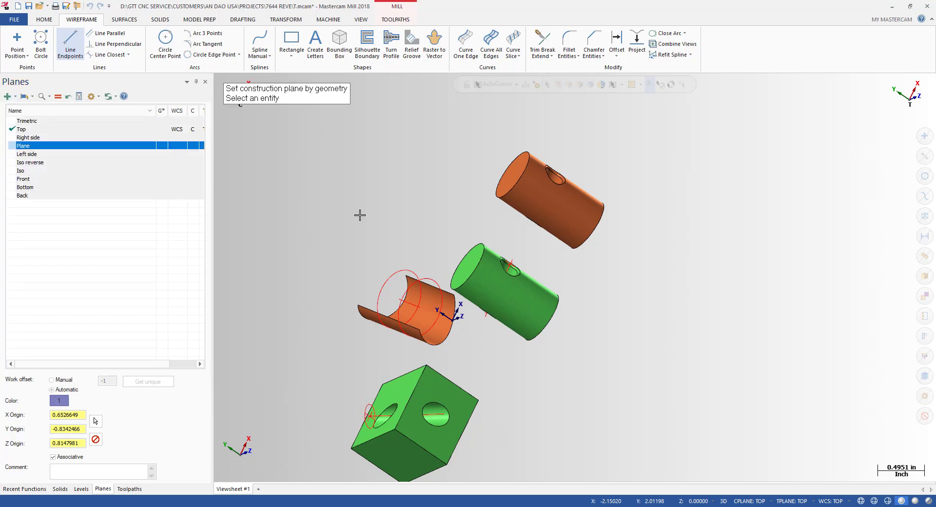
pyautogui.scroll(4, 441, 314)
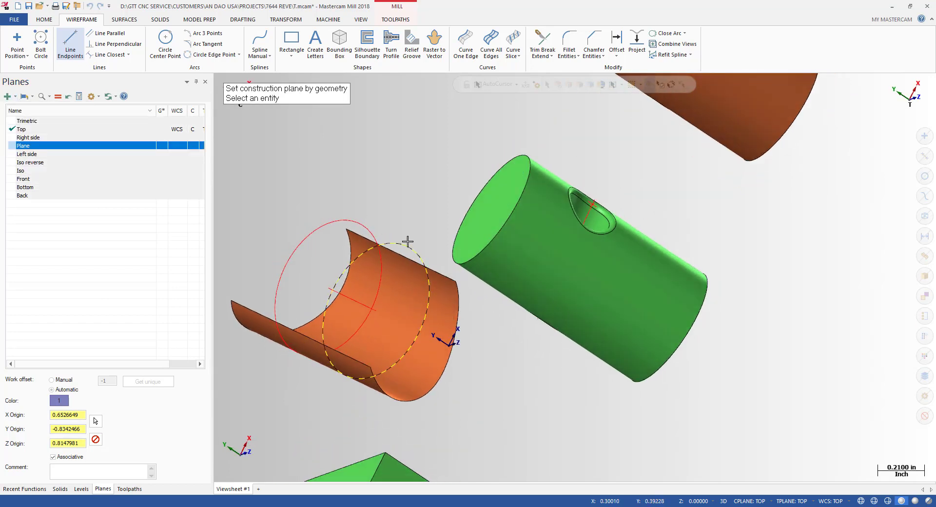
pyautogui.click(408, 244)
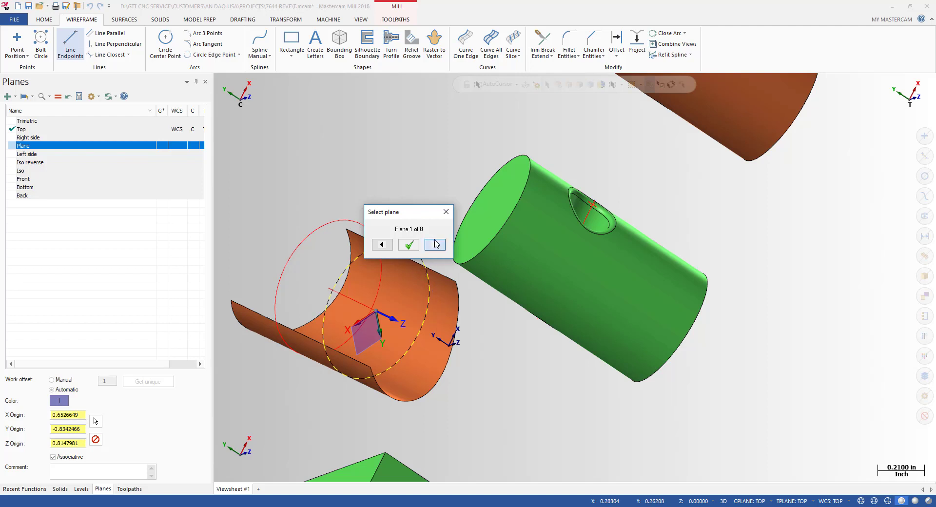
pyautogui.scroll(-2, 460, 316)
pyautogui.moveTo(439, 299); pyautogui.dragTo(509, 326, button='middle')
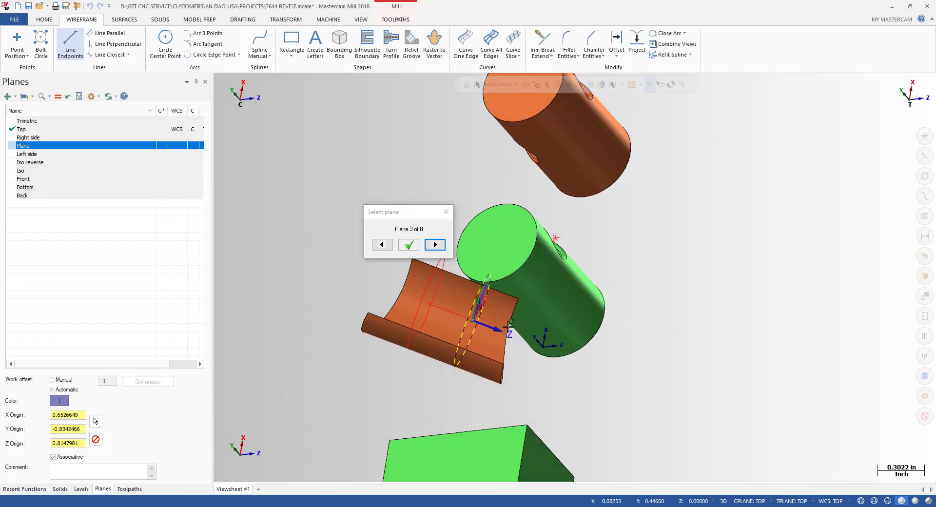
pyautogui.click(409, 245)
pyautogui.click(191, 101)
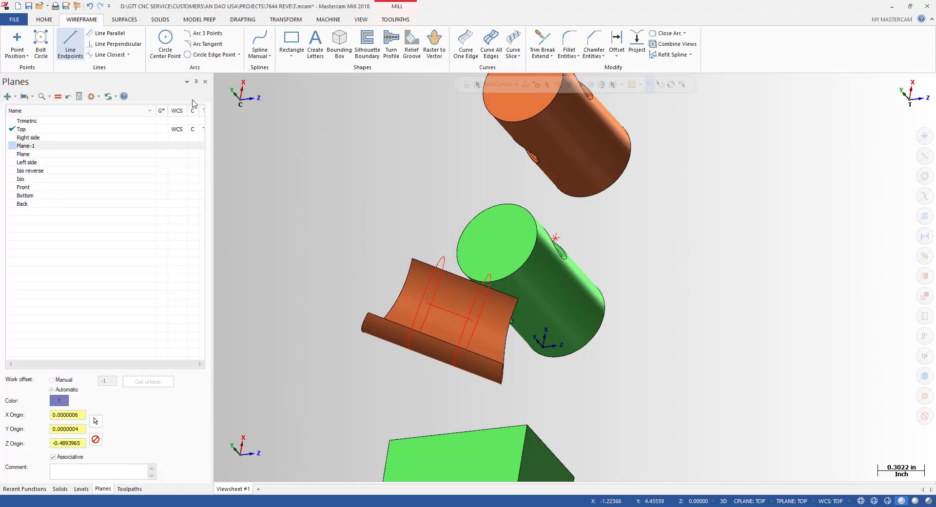
# Step: Make Plane-1 the current working plane and orbit until the cylinder holes show through
pyautogui.click(41, 143)
pyautogui.click(58, 97)
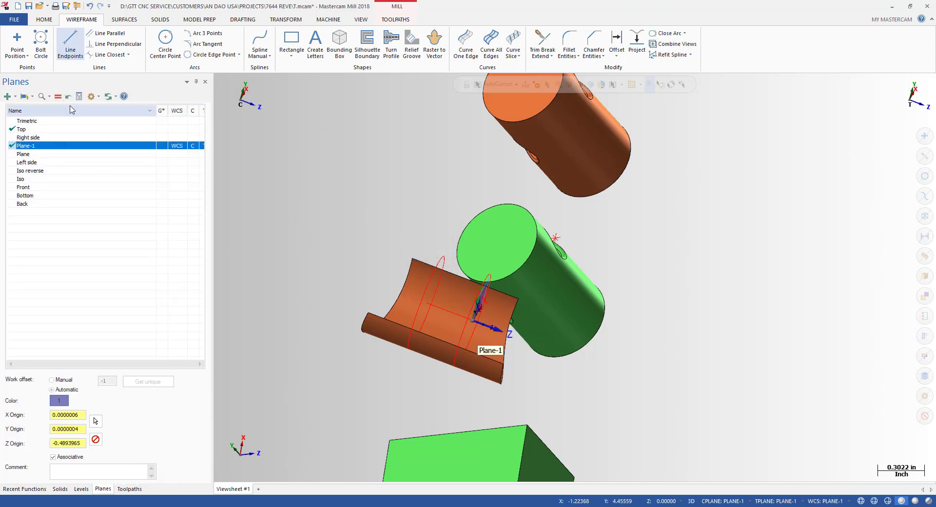
pyautogui.moveTo(478, 323); pyautogui.dragTo(390, 273, button='middle')
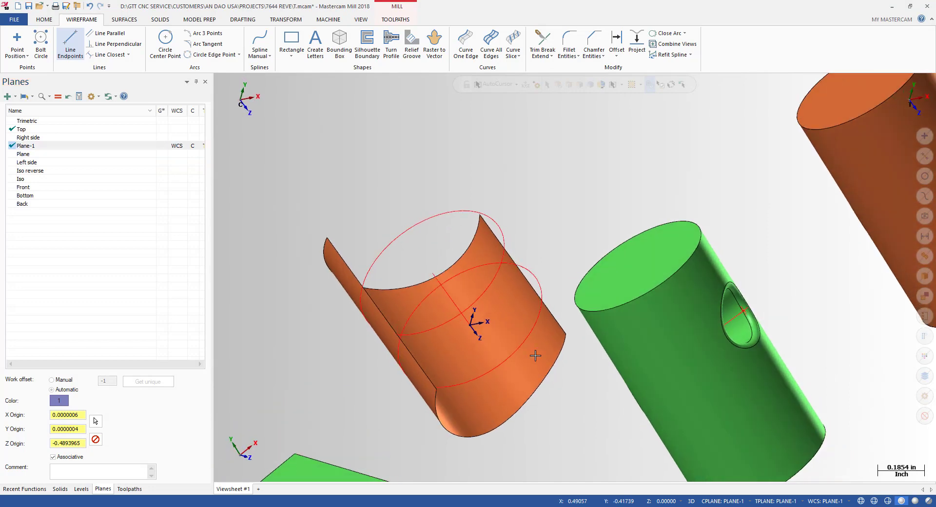
pyautogui.click(36, 145)
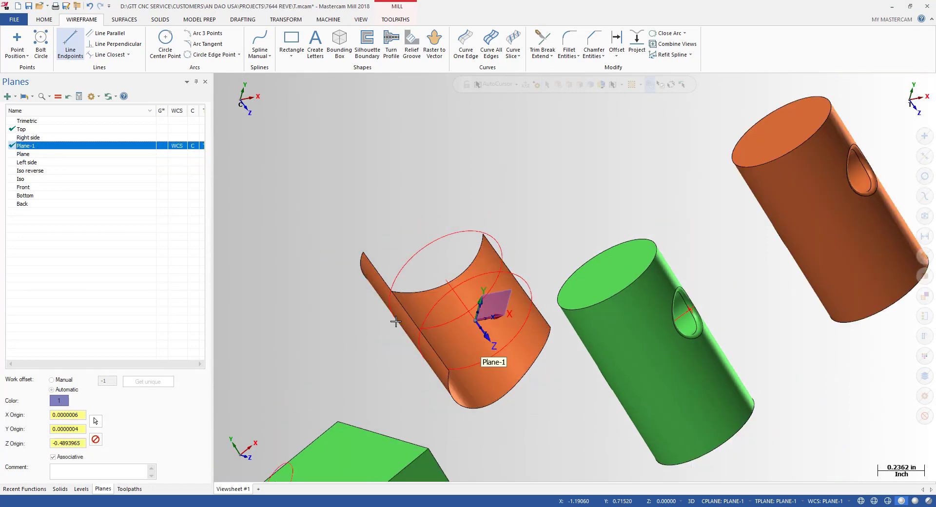
pyautogui.scroll(-4, 395, 321)
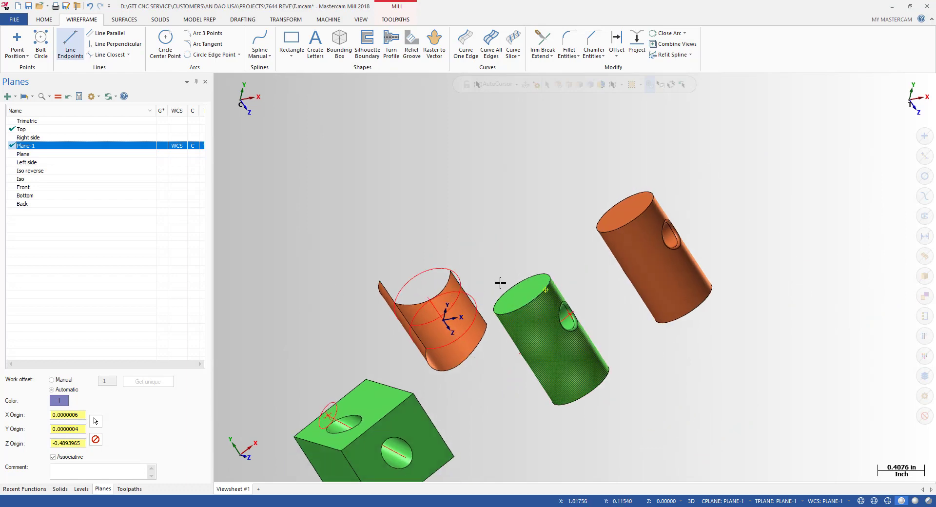
pyautogui.scroll(3, 742, 232)
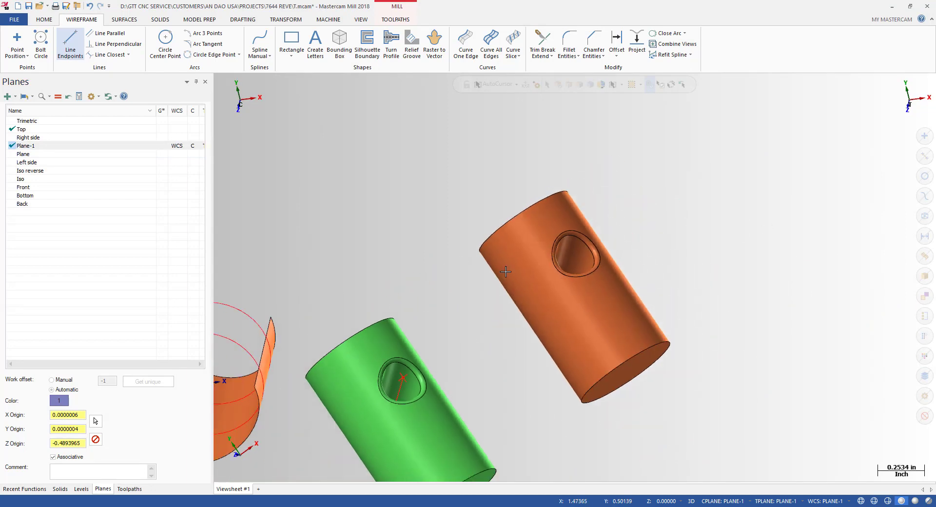
pyautogui.moveTo(506, 272); pyautogui.dragTo(607, 121, button='middle')
# Step: Create four V-direction Curve Flowline curves on the orange cylinder's hole bore, viewed in wireframe
pyautogui.click(513, 59)
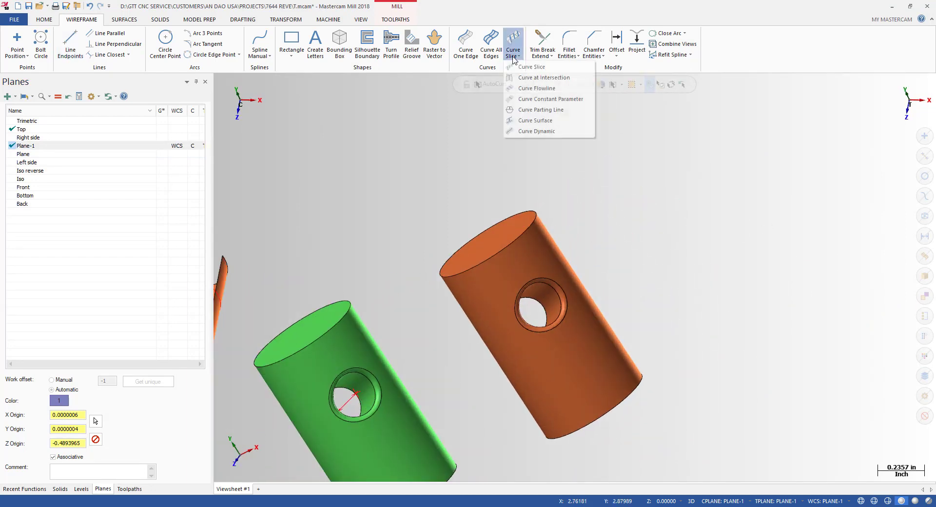
pyautogui.click(536, 88)
pyautogui.scroll(3, 534, 291)
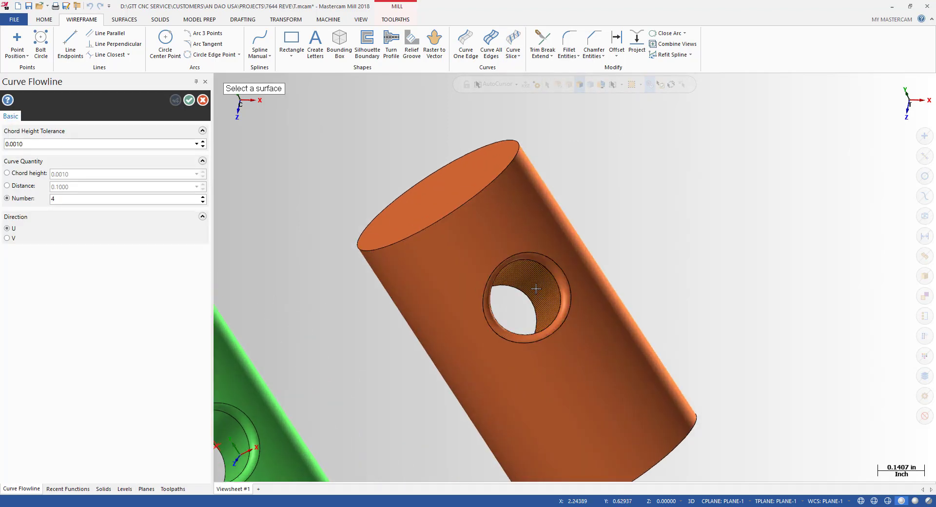
pyautogui.click(536, 289)
pyautogui.moveTo(536, 289); pyautogui.dragTo(555, 293, button='middle')
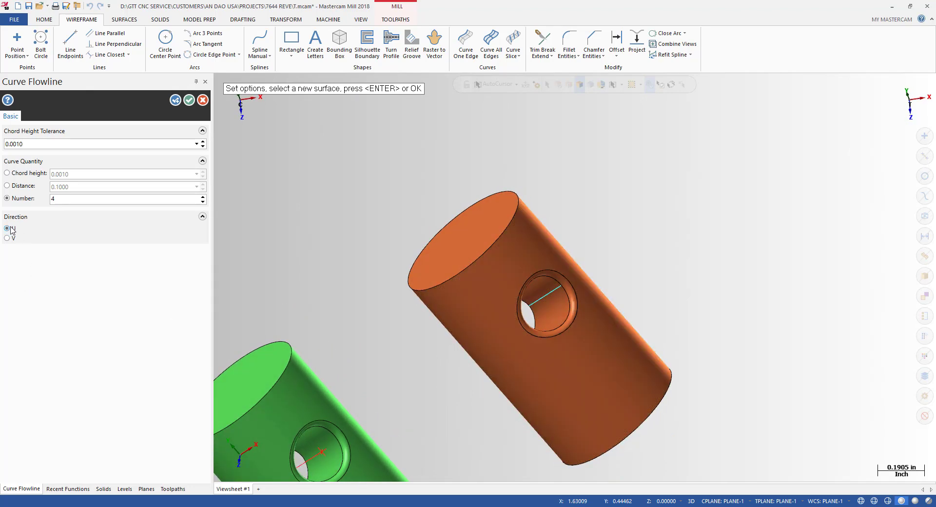
pyautogui.scroll(-3, 517, 302)
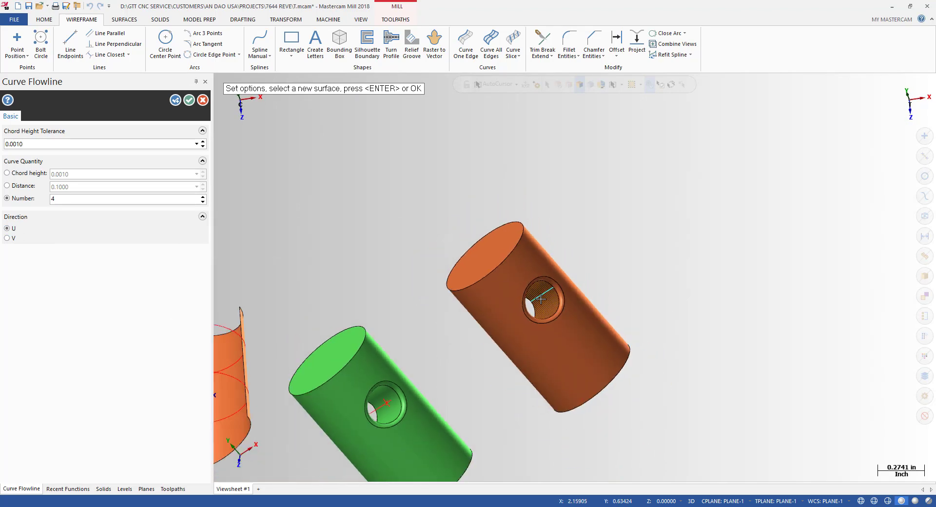
pyautogui.click(7, 238)
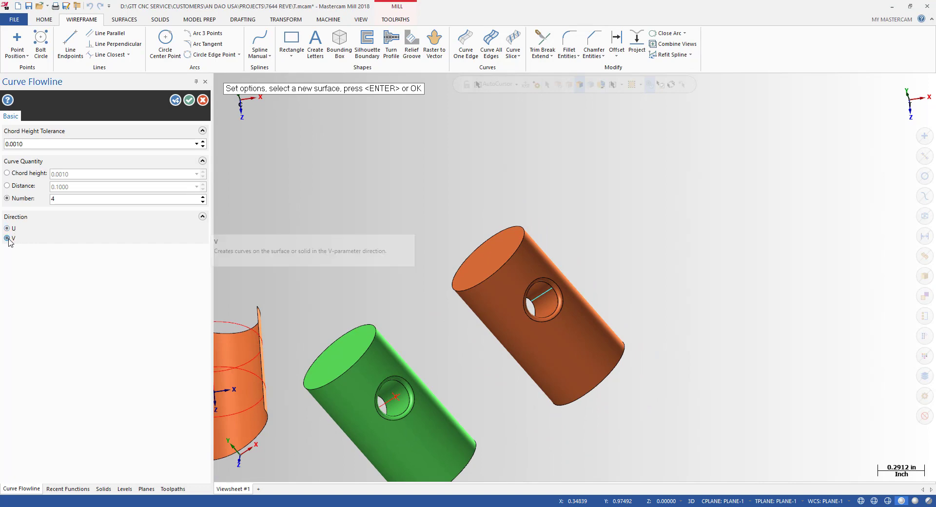
pyautogui.scroll(3, 480, 308)
pyautogui.moveTo(480, 309)
pyautogui.mouseDown(button='middle')
pyautogui.moveTo(653, 257)
pyautogui.moveTo(241, 124)
pyautogui.mouseUp(button='middle')
pyautogui.hotkey('alt', 's')
pyautogui.hotkey('alt', 's')
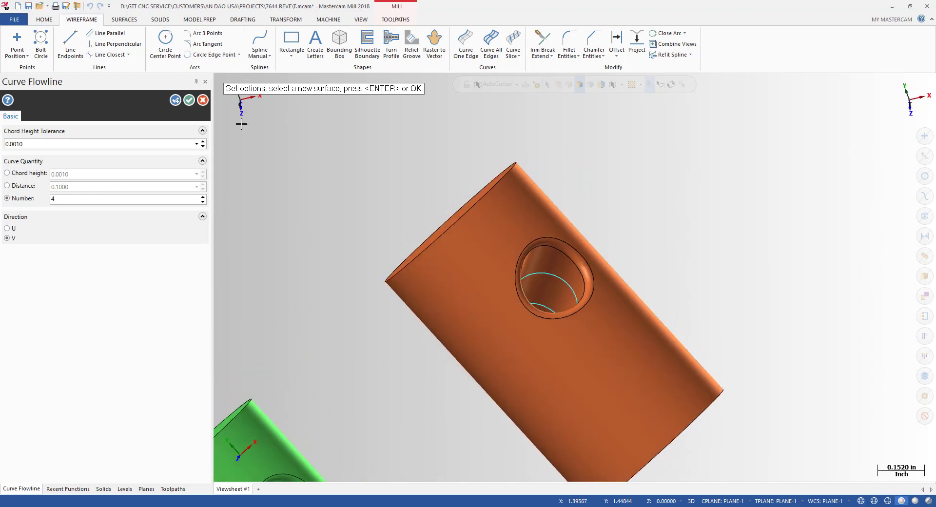
pyautogui.click(190, 100)
pyautogui.moveTo(517, 273); pyautogui.dragTo(539, 253, button='middle')
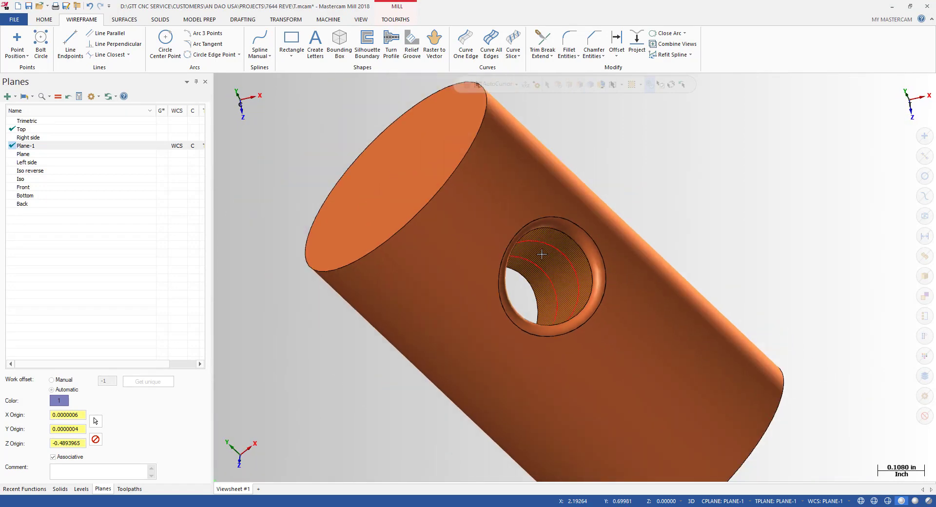
# Step: Draw a line with Line Endpoints from the centre of the orange cylinder's hole along its bore
pyautogui.click(70, 47)
pyautogui.scroll(2, 561, 263)
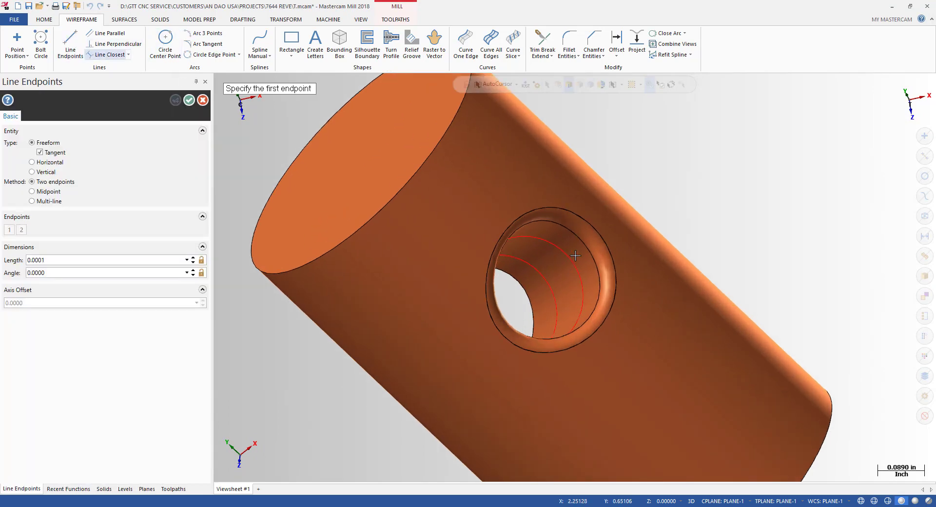
pyautogui.hotkey('alt', 's')
pyautogui.moveTo(554, 299)
pyautogui.mouseDown(button='middle')
pyautogui.moveTo(641, 286)
pyautogui.moveTo(496, 299)
pyautogui.mouseUp(button='middle')
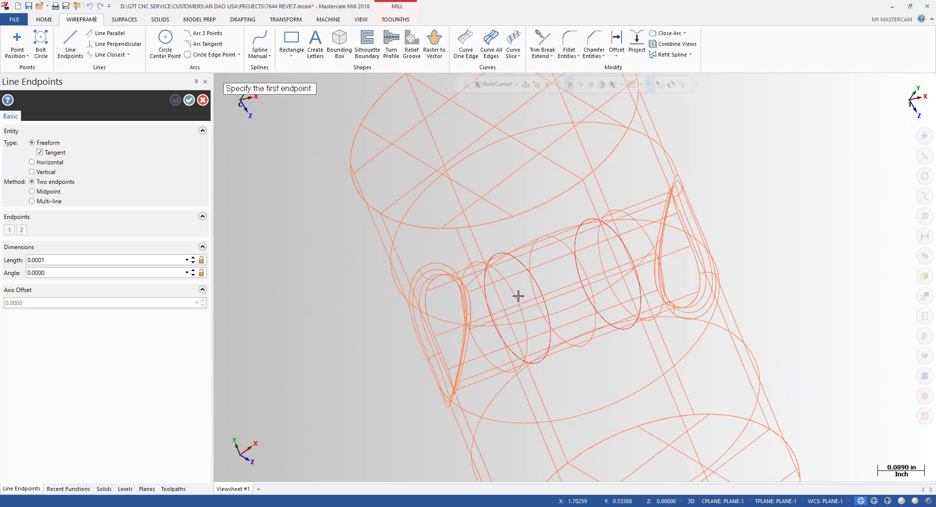
pyautogui.click(517, 307)
pyautogui.hotkey('alt', 's')
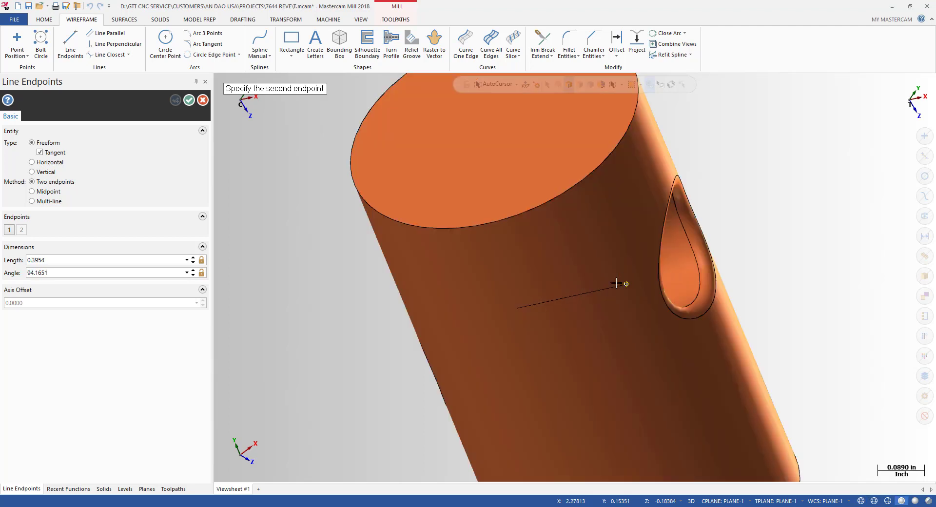
pyautogui.moveTo(617, 283); pyautogui.dragTo(550, 300, button='middle')
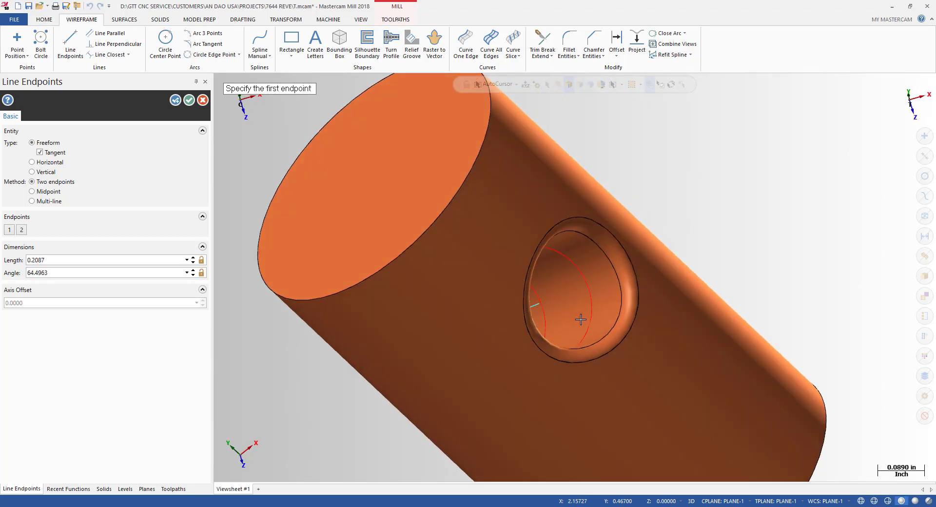
pyautogui.press('Escape')
pyautogui.scroll(-2, 580, 319)
# Step: Make the new hole line red and set its line width from the mini toolbar
pyautogui.hotkey('alt', 's')
pyautogui.moveTo(502, 330); pyautogui.dragTo(548, 324, button='middle')
pyautogui.hotkey('alt', 's')
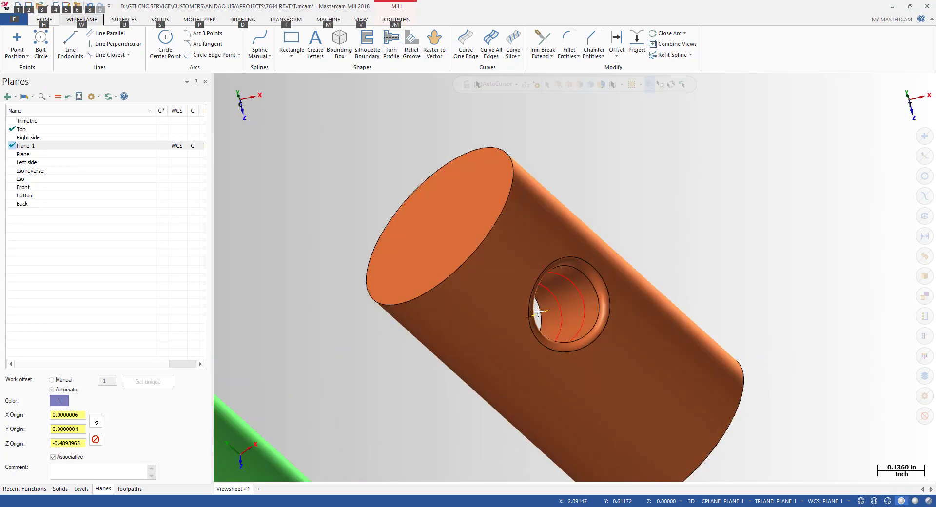
pyautogui.rightClick(539, 310)
pyautogui.click(653, 286)
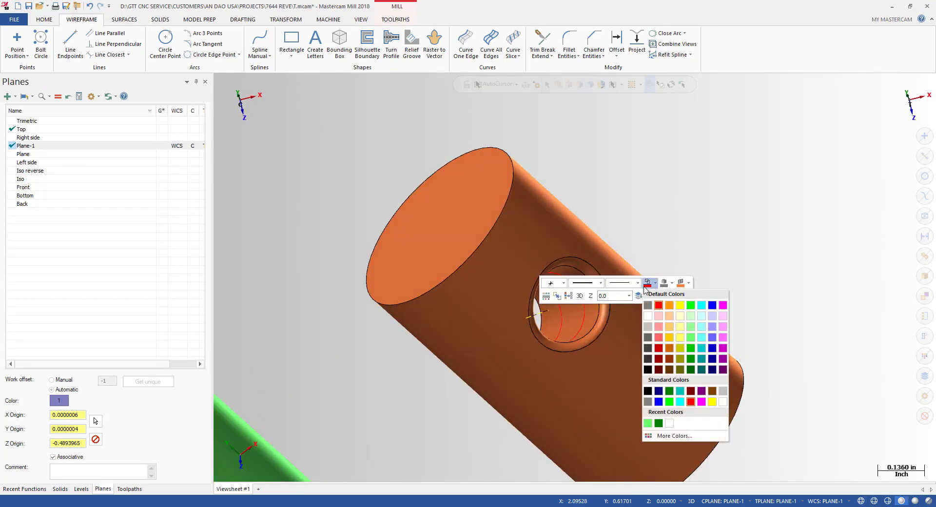
pyautogui.click(638, 282)
pyautogui.click(625, 307)
# Step: Orbit and zoom so the orange cylinder's hole and its red line face the viewer
pyautogui.moveTo(626, 306); pyautogui.dragTo(682, 386, button='middle')
pyautogui.scroll(-3, 589, 314)
pyautogui.scroll(5, 663, 322)
pyautogui.hotkey('alt', 's')
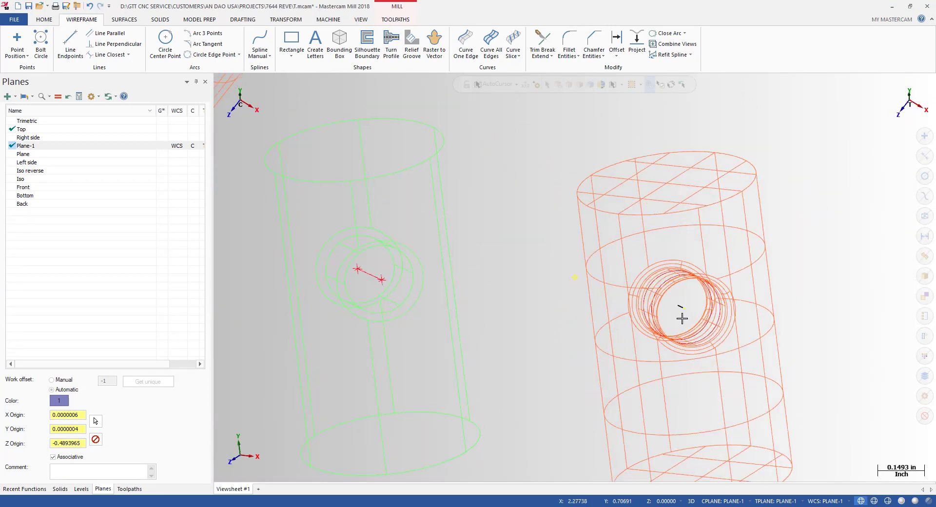
pyautogui.hotkey('alt', 's')
pyautogui.moveTo(734, 320)
pyautogui.mouseDown(button='middle')
pyautogui.moveTo(672, 313)
pyautogui.moveTo(692, 161)
pyautogui.mouseUp(button='middle')
pyautogui.scroll(1, 692, 161)
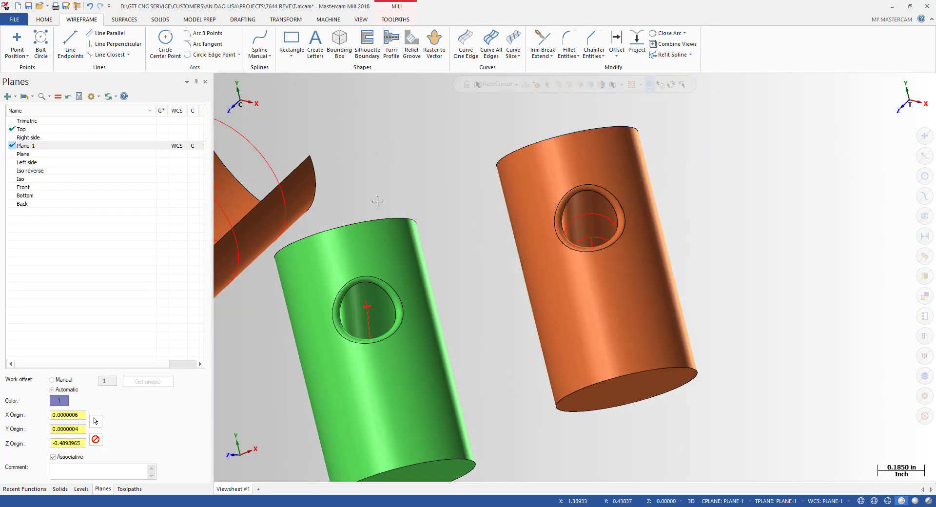
pyautogui.moveTo(532, 245); pyautogui.dragTo(314, 210, button='middle')
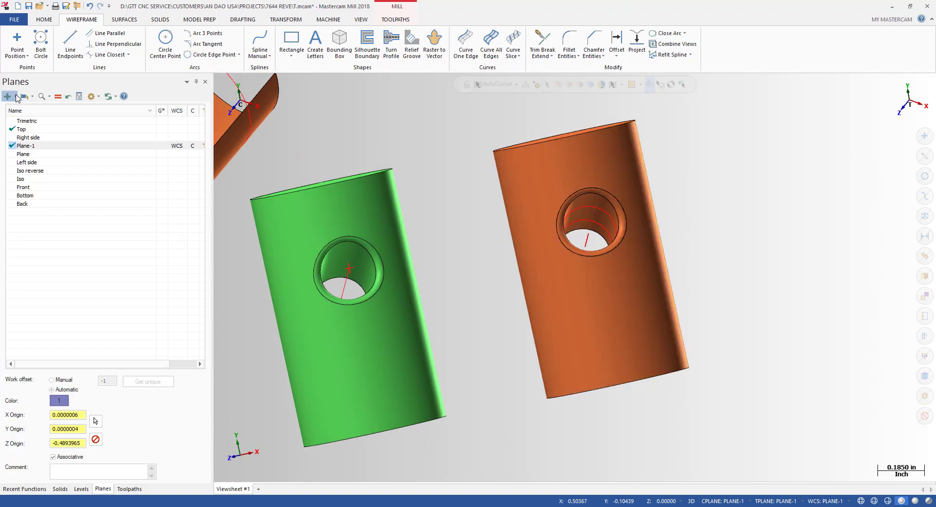
# Step: Create Plane-2 from the orange hole's edge using plane 1 of 8, and set it as G/WCS/C/T
pyautogui.click(16, 97)
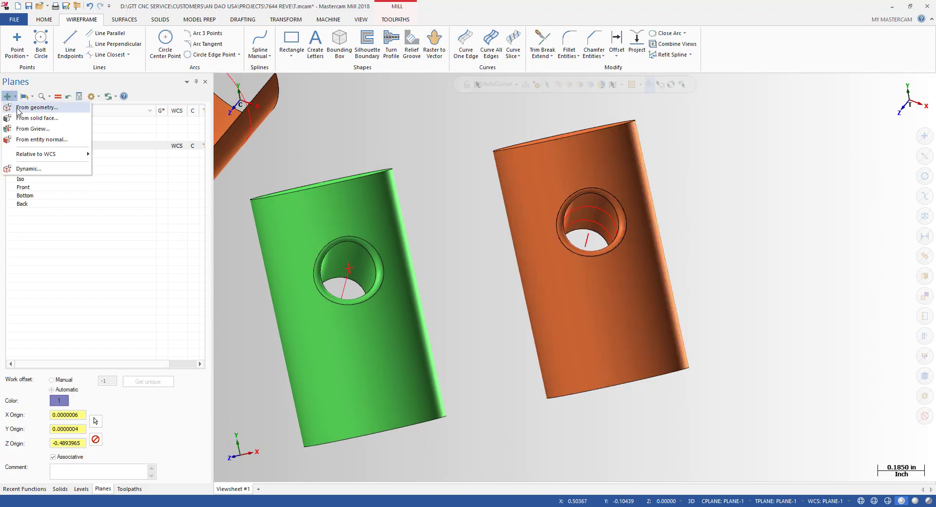
pyautogui.click(27, 107)
pyautogui.scroll(2, 726, 195)
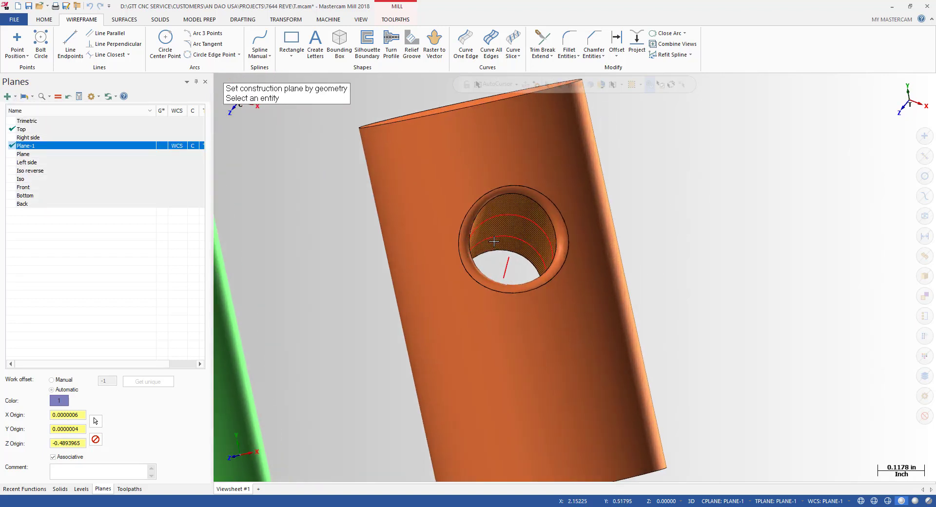
pyautogui.moveTo(494, 241); pyautogui.dragTo(536, 233, button='middle')
pyautogui.click(551, 226)
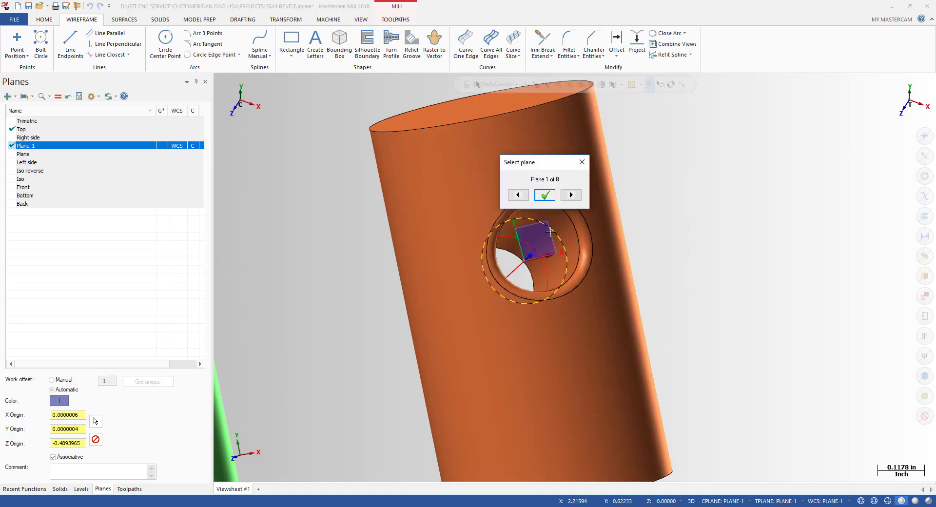
pyautogui.click(545, 195)
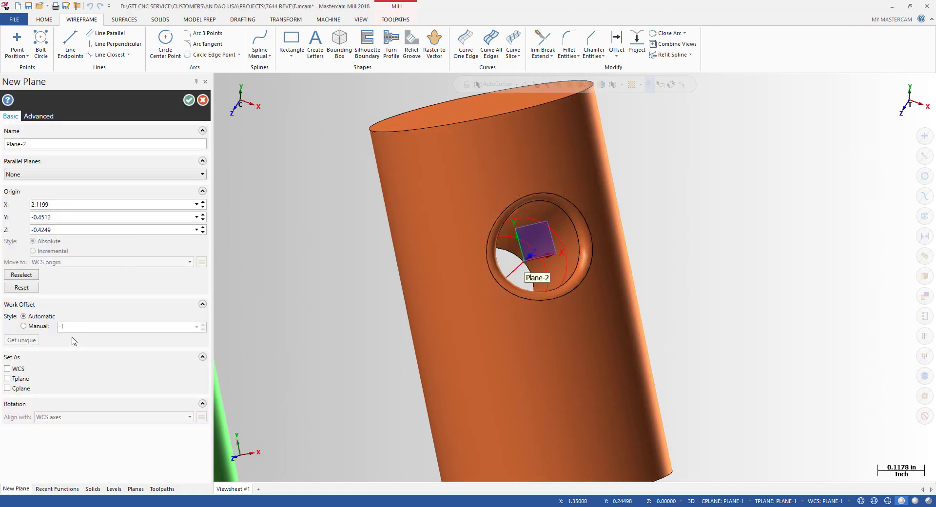
pyautogui.click(189, 100)
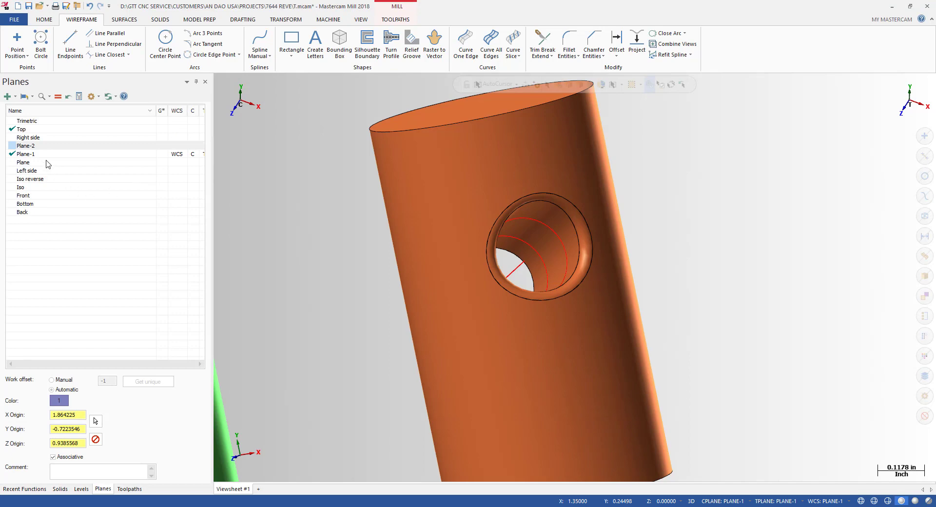
pyautogui.click(28, 147)
pyautogui.click(57, 97)
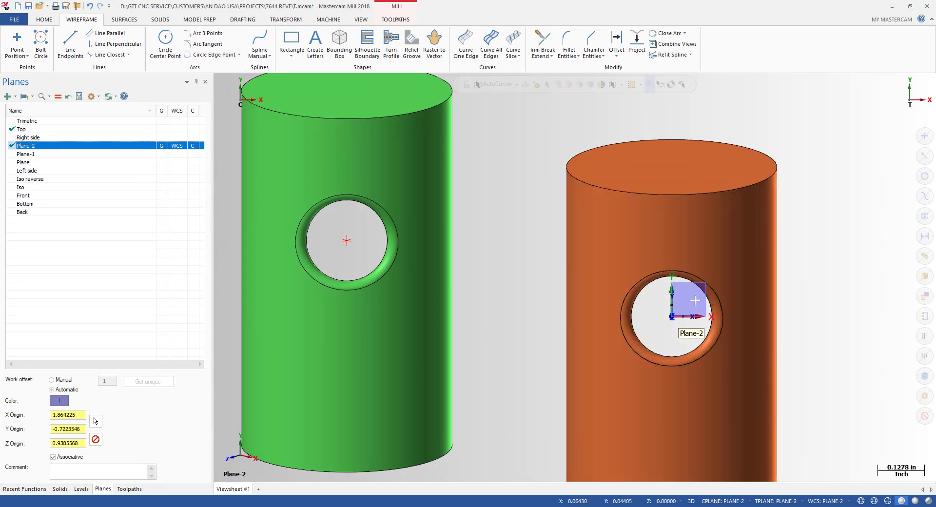
pyautogui.moveTo(676, 303); pyautogui.dragTo(712, 275, button='middle')
pyautogui.hotkey('alt', 'p')
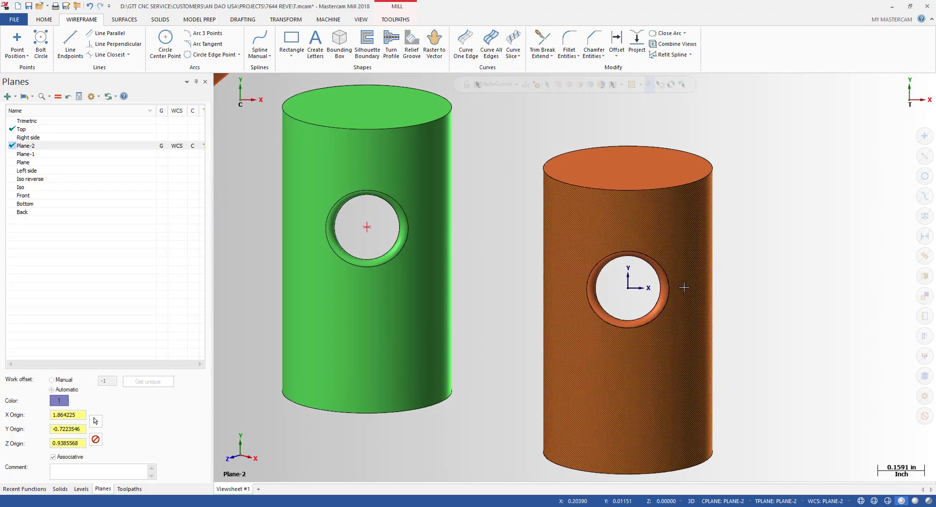
pyautogui.scroll(-1, 565, 320)
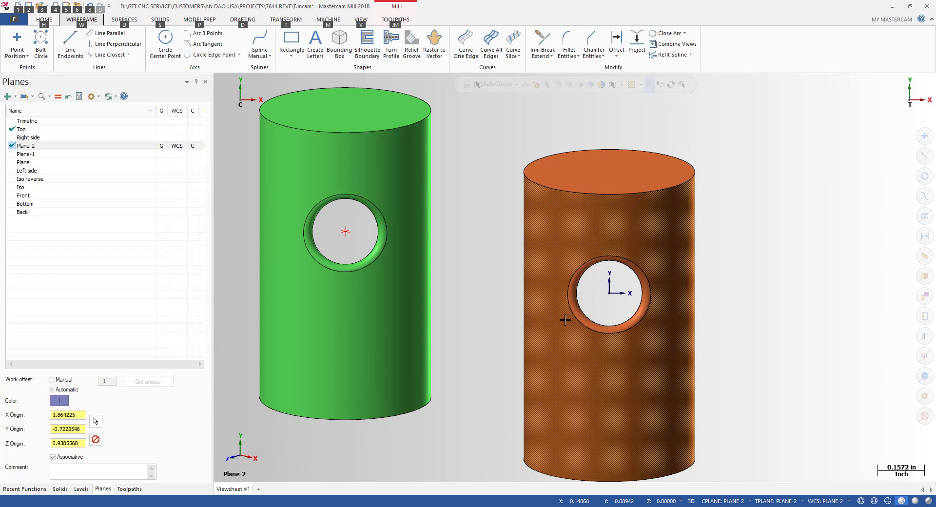
pyautogui.moveTo(565, 320); pyautogui.dragTo(625, 326, button='middle')
pyautogui.moveTo(634, 296); pyautogui.dragTo(623, 274, button='middle')
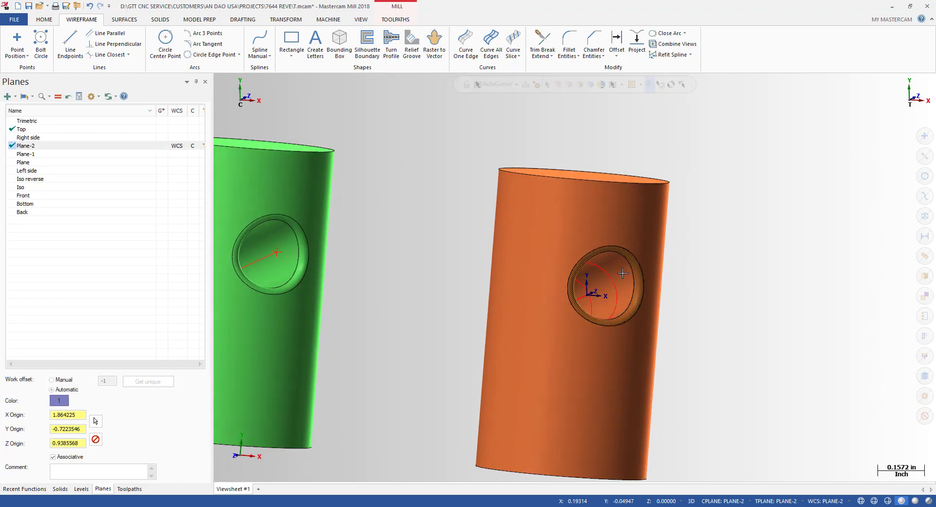
pyautogui.press('alt')
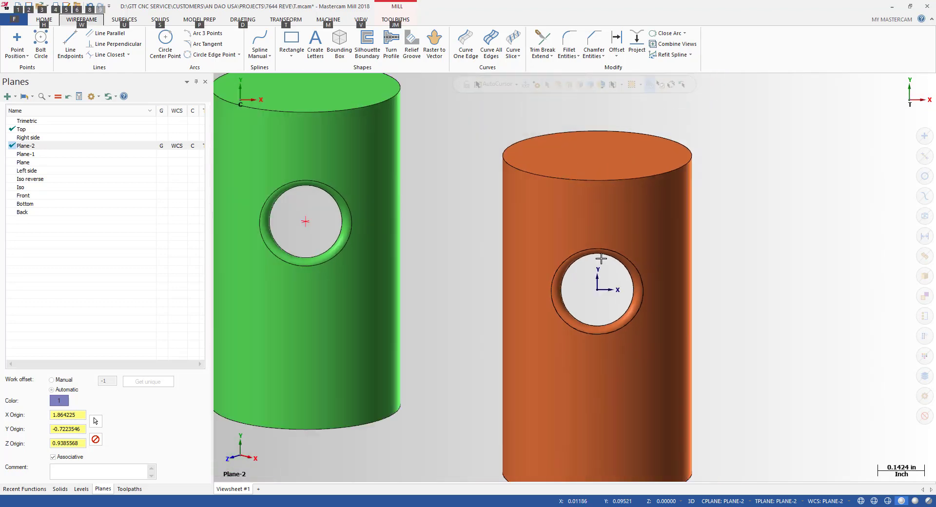
pyautogui.moveTo(598, 263); pyautogui.dragTo(633, 255, button='middle')
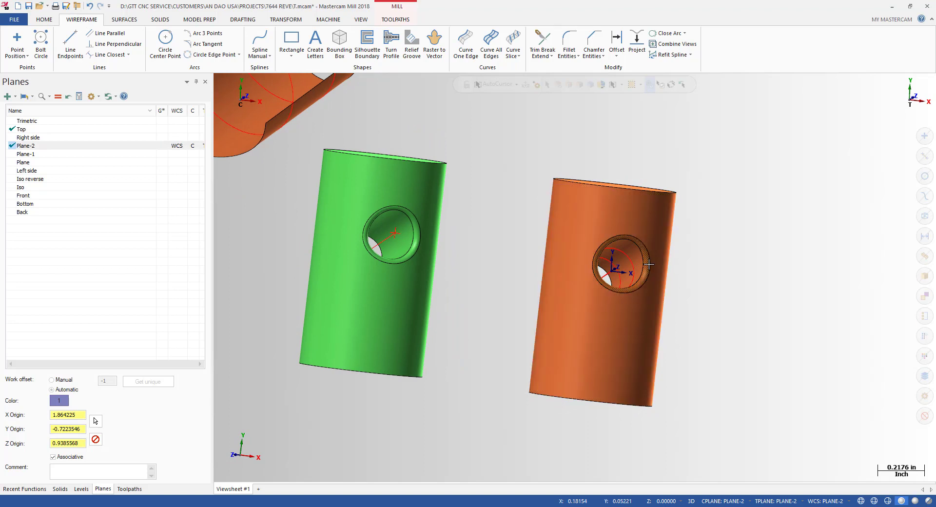
pyautogui.scroll(2, 651, 282)
pyautogui.moveTo(652, 282); pyautogui.dragTo(543, 209, button='middle')
pyautogui.scroll(-3, 634, 286)
pyautogui.press('alt')
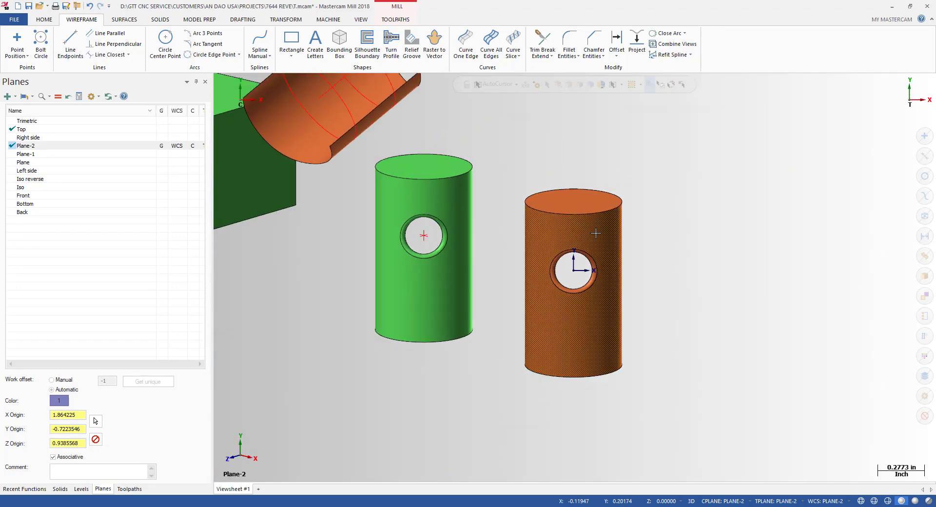
pyautogui.scroll(2, 631, 217)
pyautogui.moveTo(631, 217); pyautogui.dragTo(652, 252, button='middle')
pyautogui.scroll(1, 671, 229)
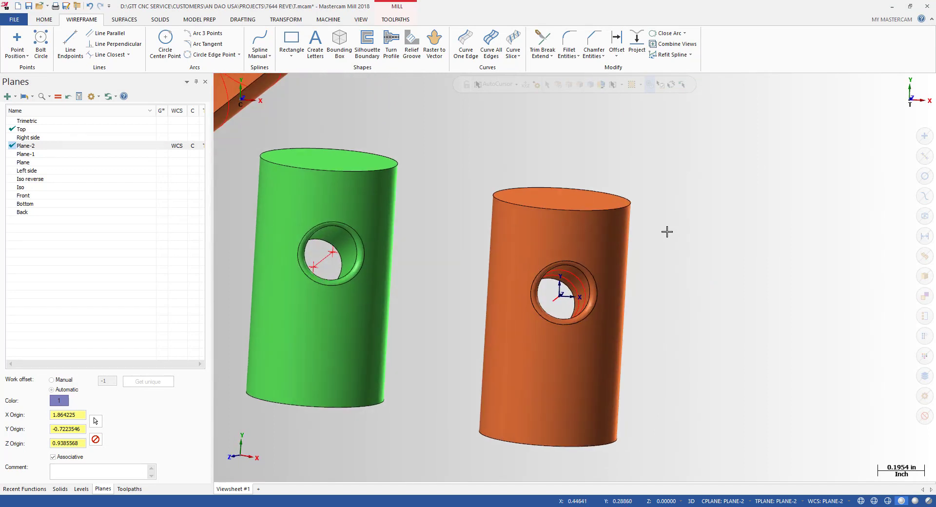